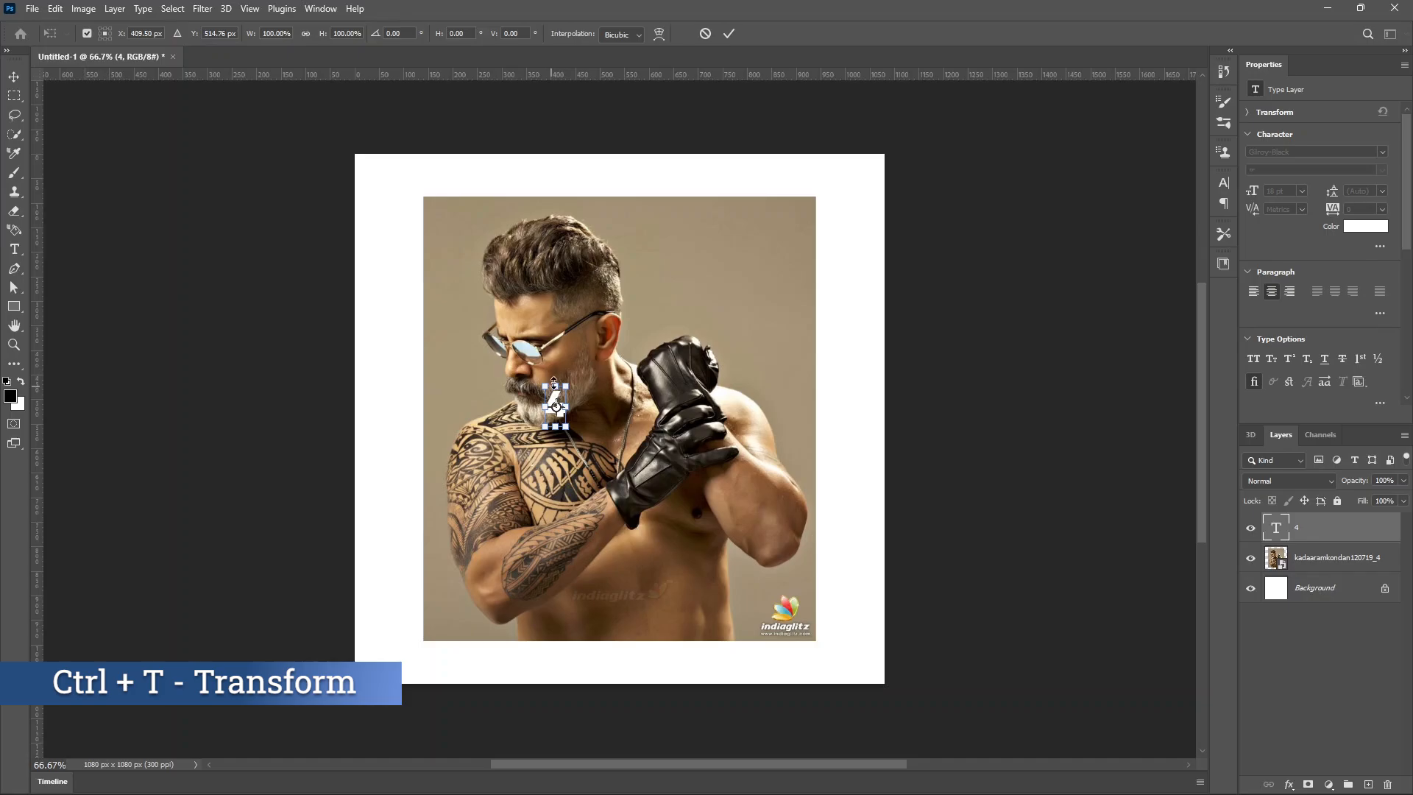
# Enlarge the 4 text to about 1126%, centred horizontally on the canvas, and place the photo layer above it
pyautogui.moveTo(554, 381); pyautogui.dragTo(594, 175)
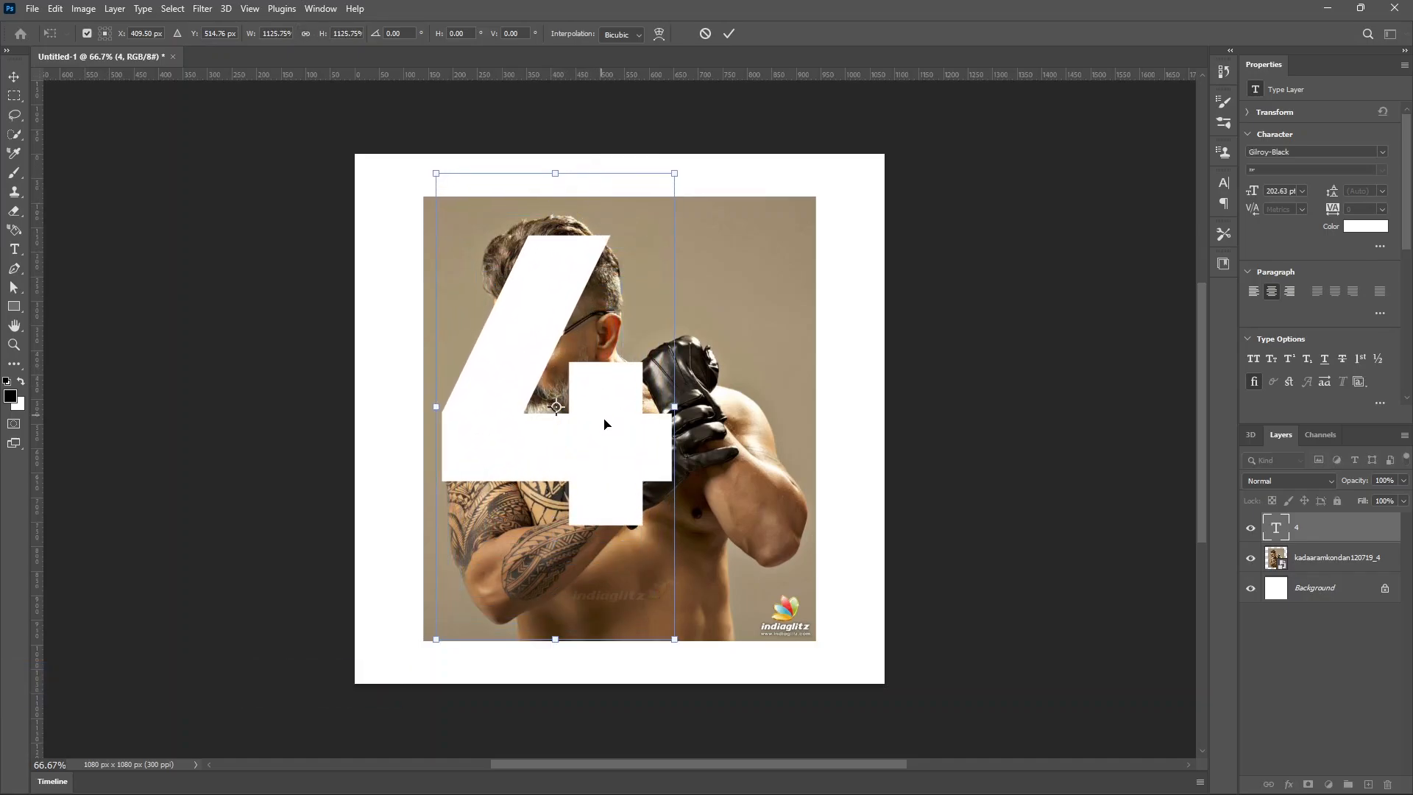
pyautogui.moveTo(603, 424); pyautogui.dragTo(660, 481)
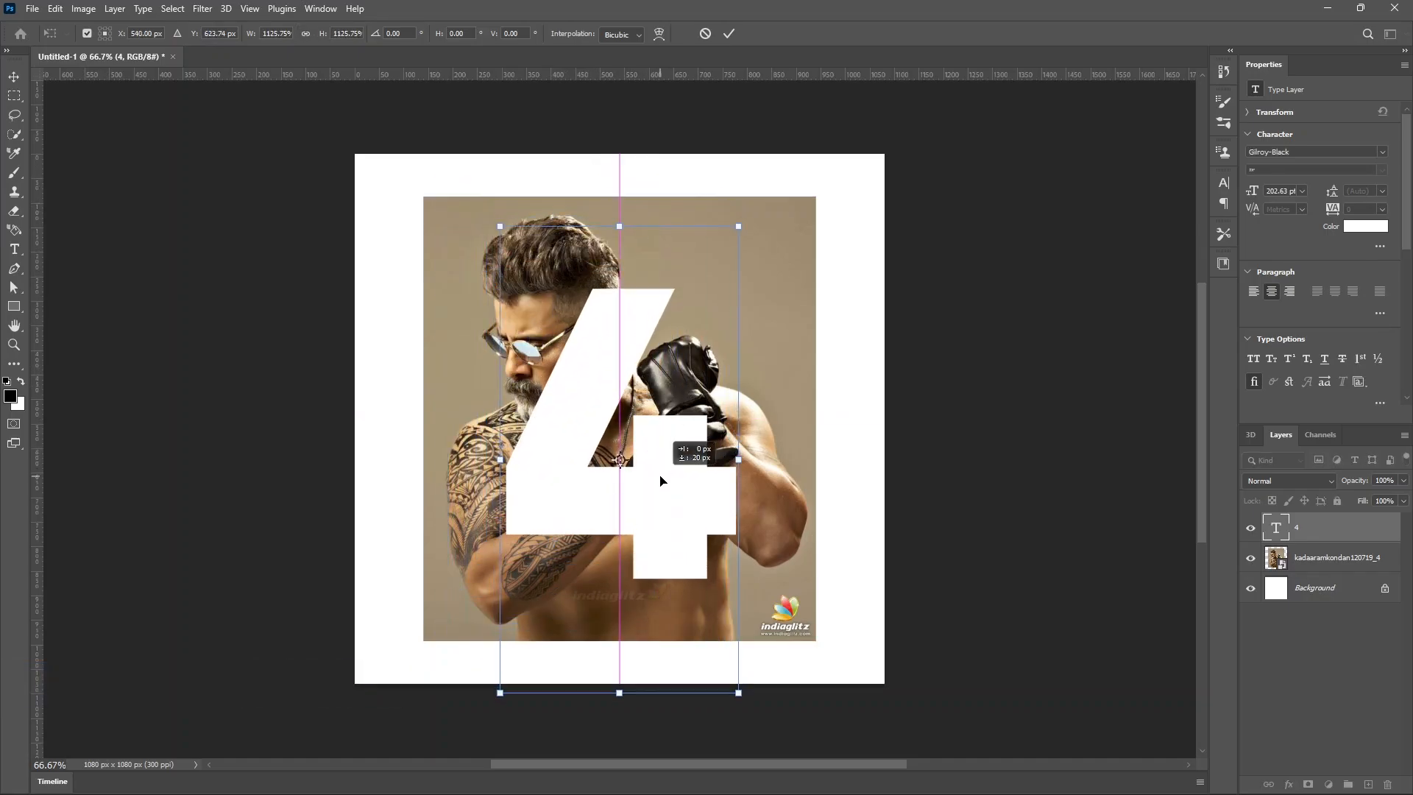
pyautogui.press('Return')
pyautogui.moveTo(1305, 565); pyautogui.dragTo(1307, 515)
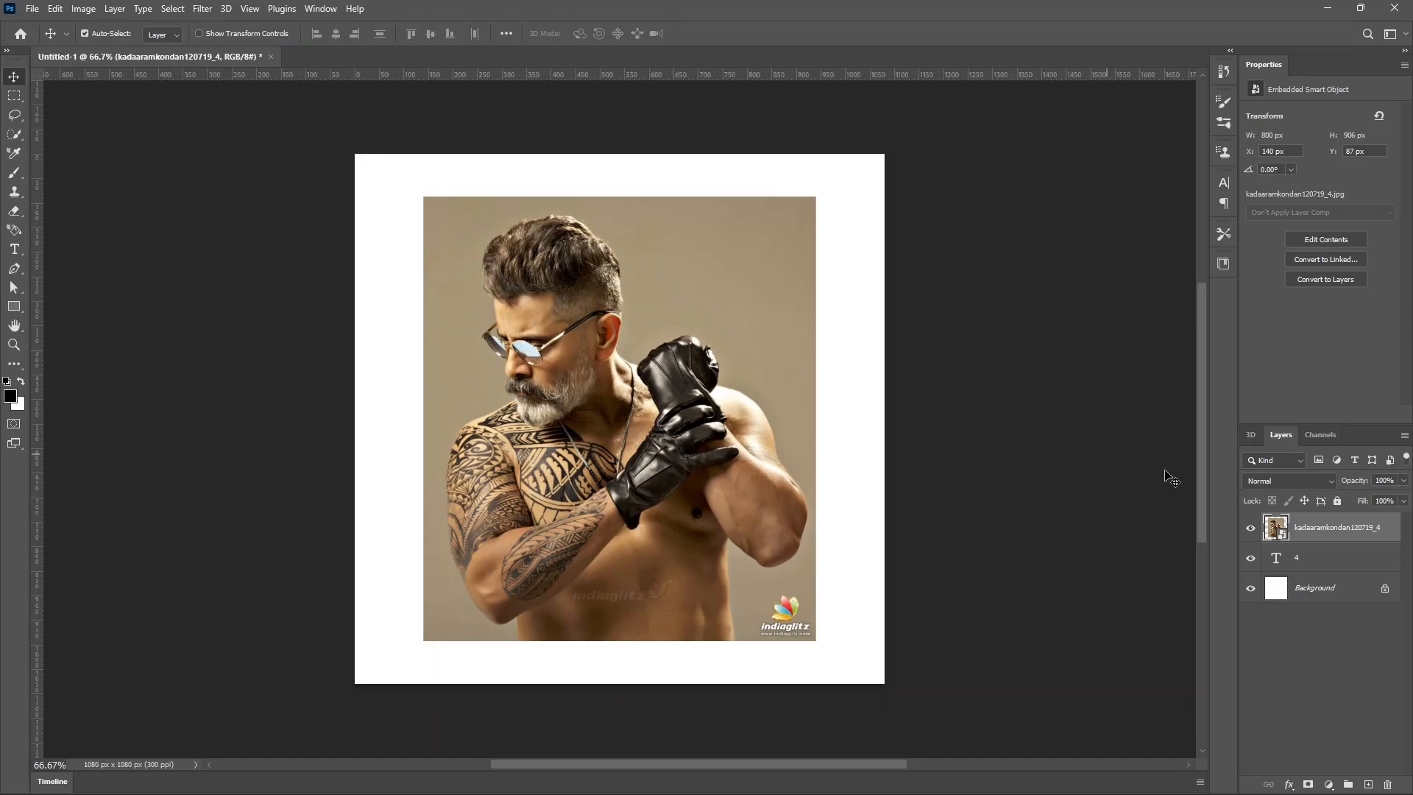
# Add a linear gradient fill layer directly above the Background layer and open its gradient for editing
pyautogui.click(1312, 594)
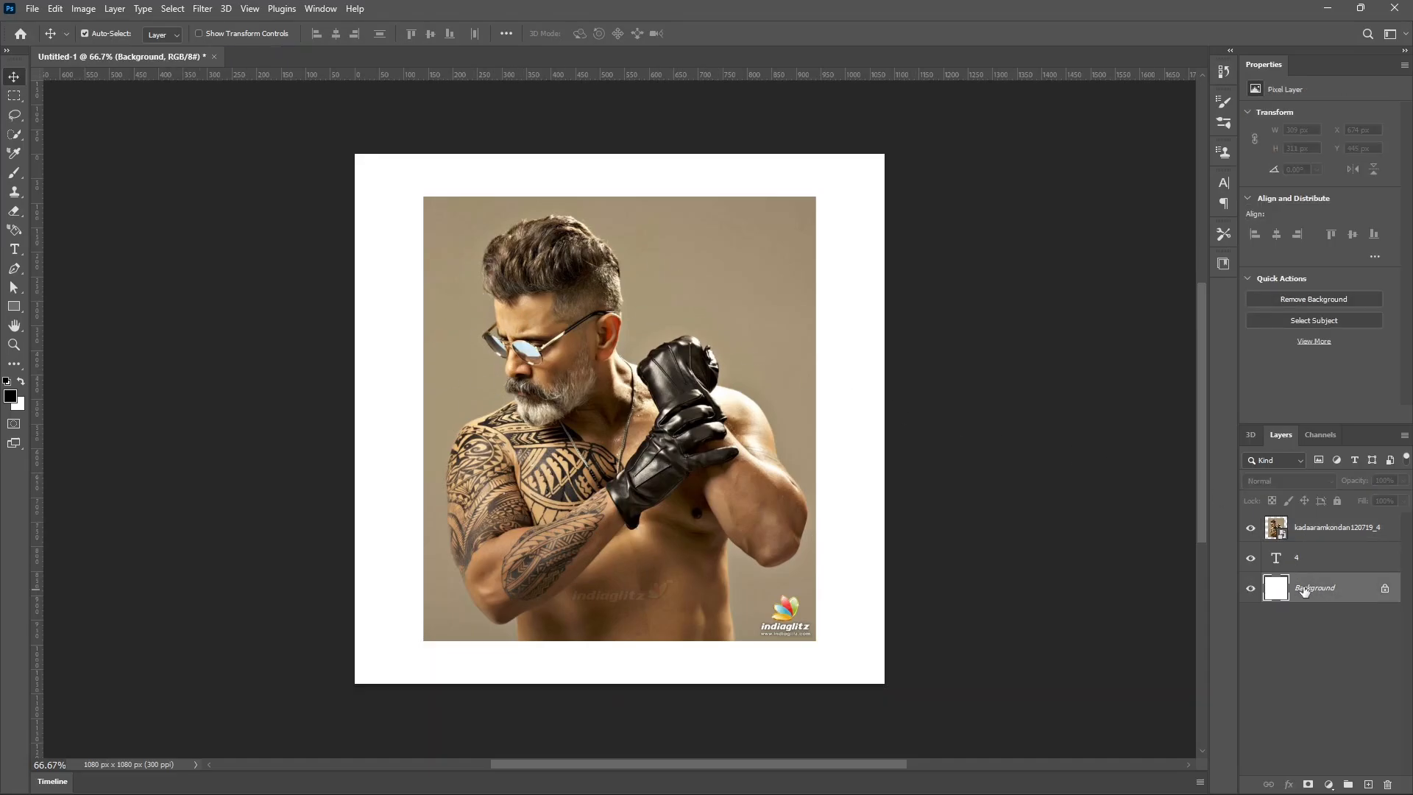
pyautogui.click(1328, 785)
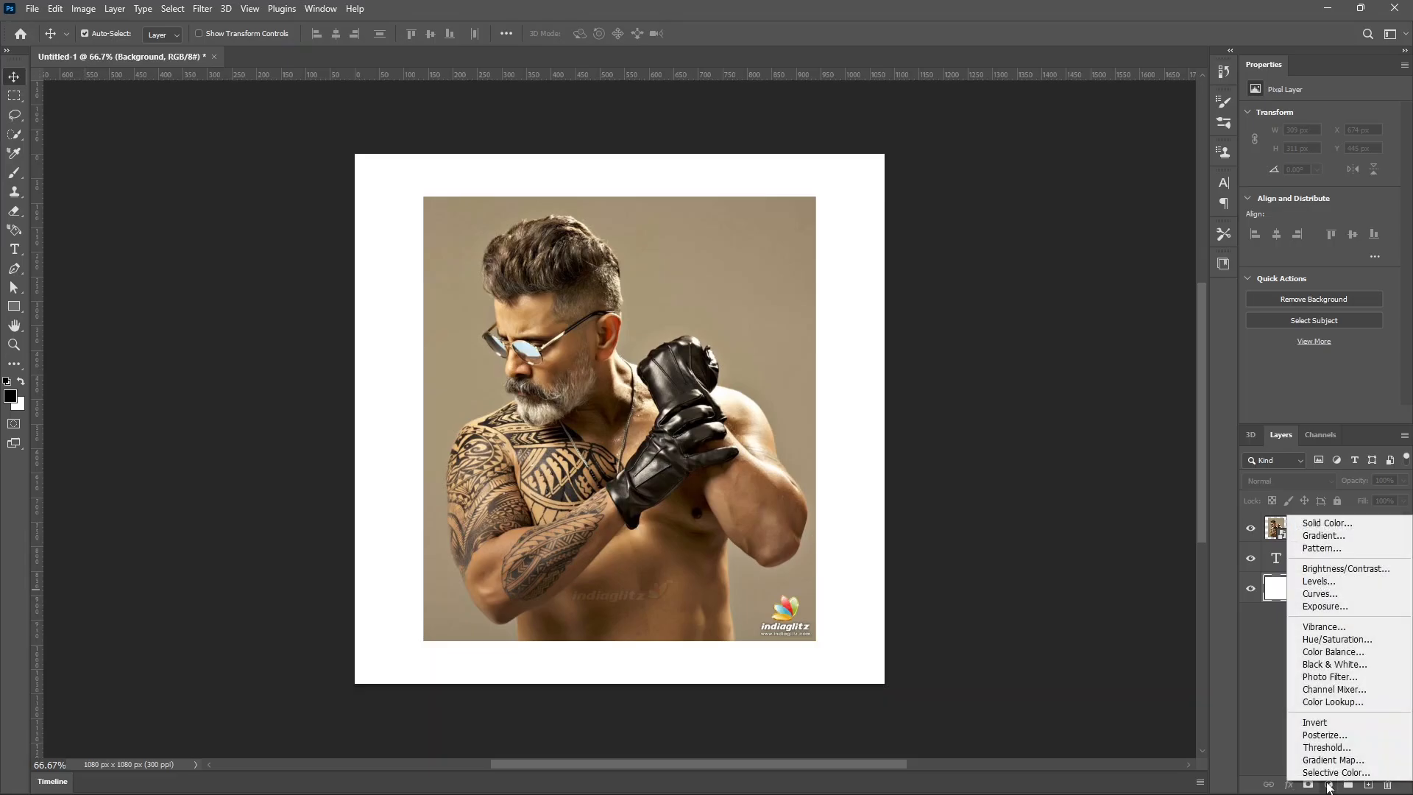
pyautogui.click(1341, 536)
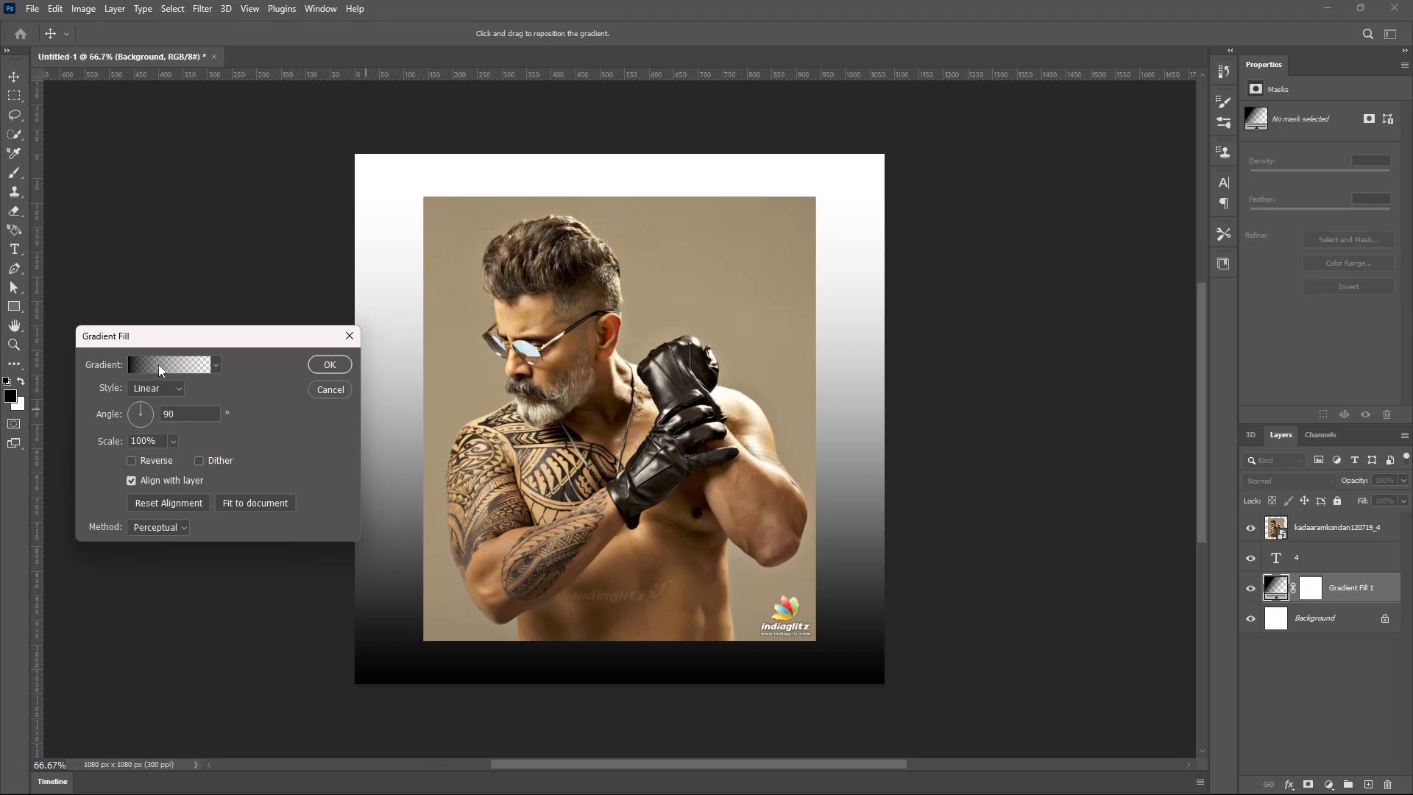
pyautogui.click(161, 365)
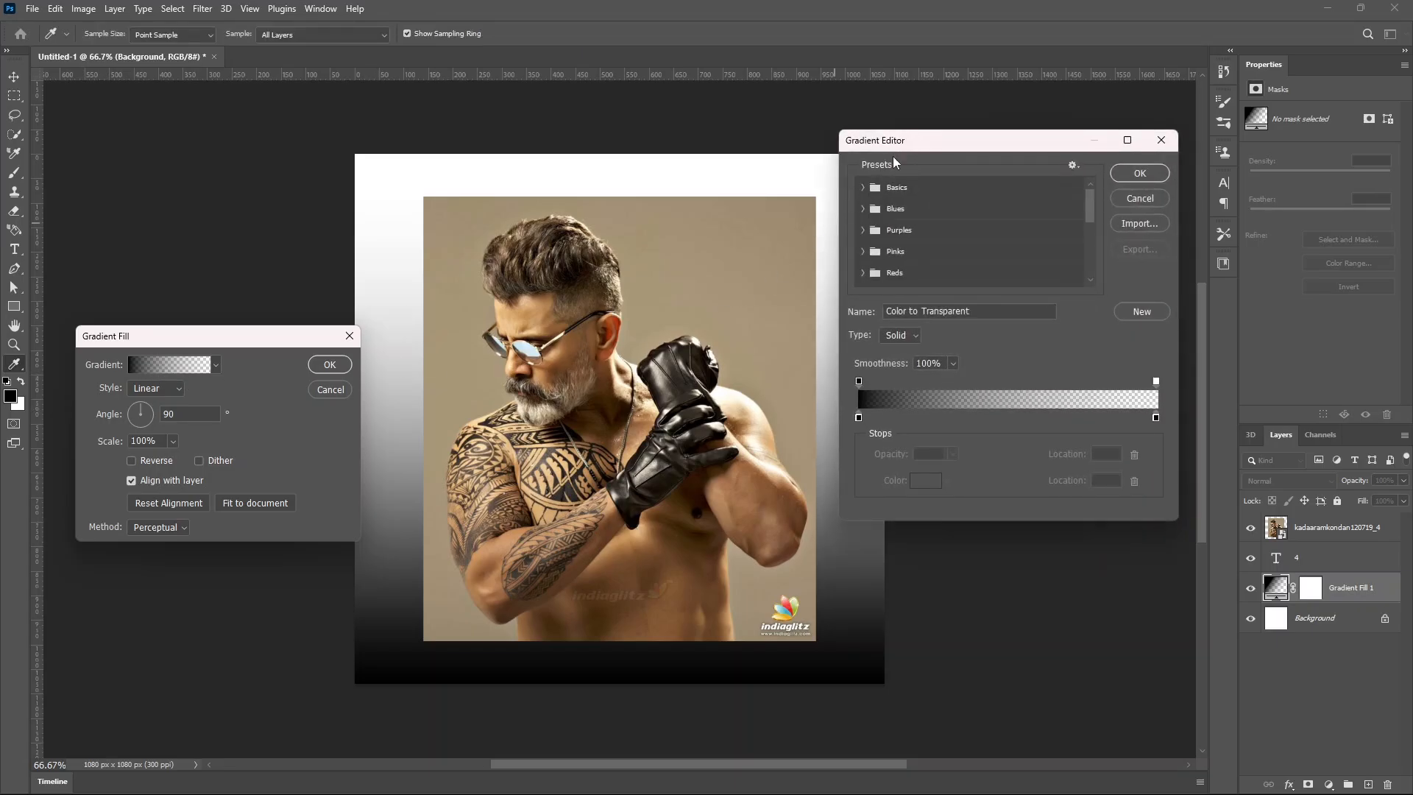
# Set the gradient's start colour to dark brown 462e14 and its end colour to light peach, sampling both from the man's photo
pyautogui.doubleClick(858, 418)
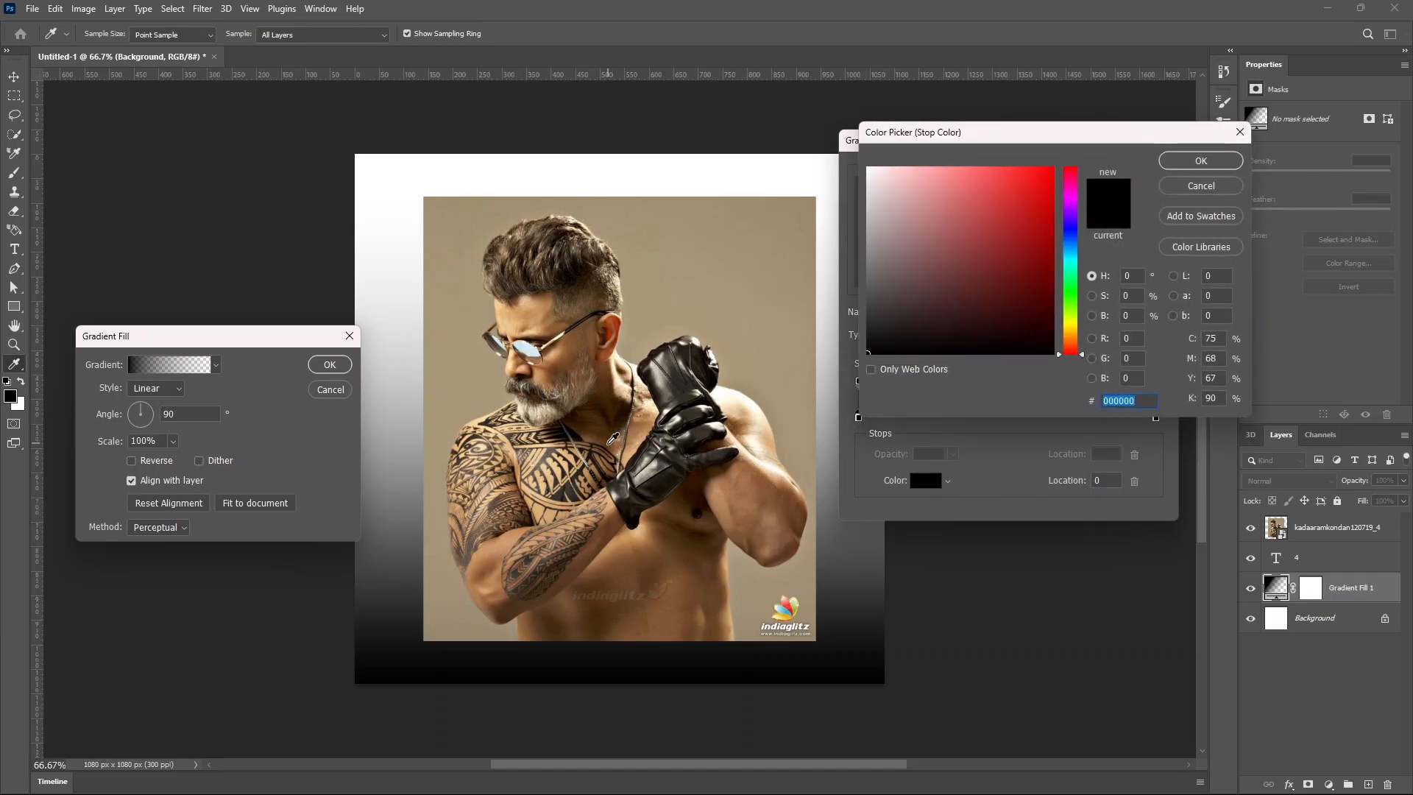
pyautogui.click(614, 440)
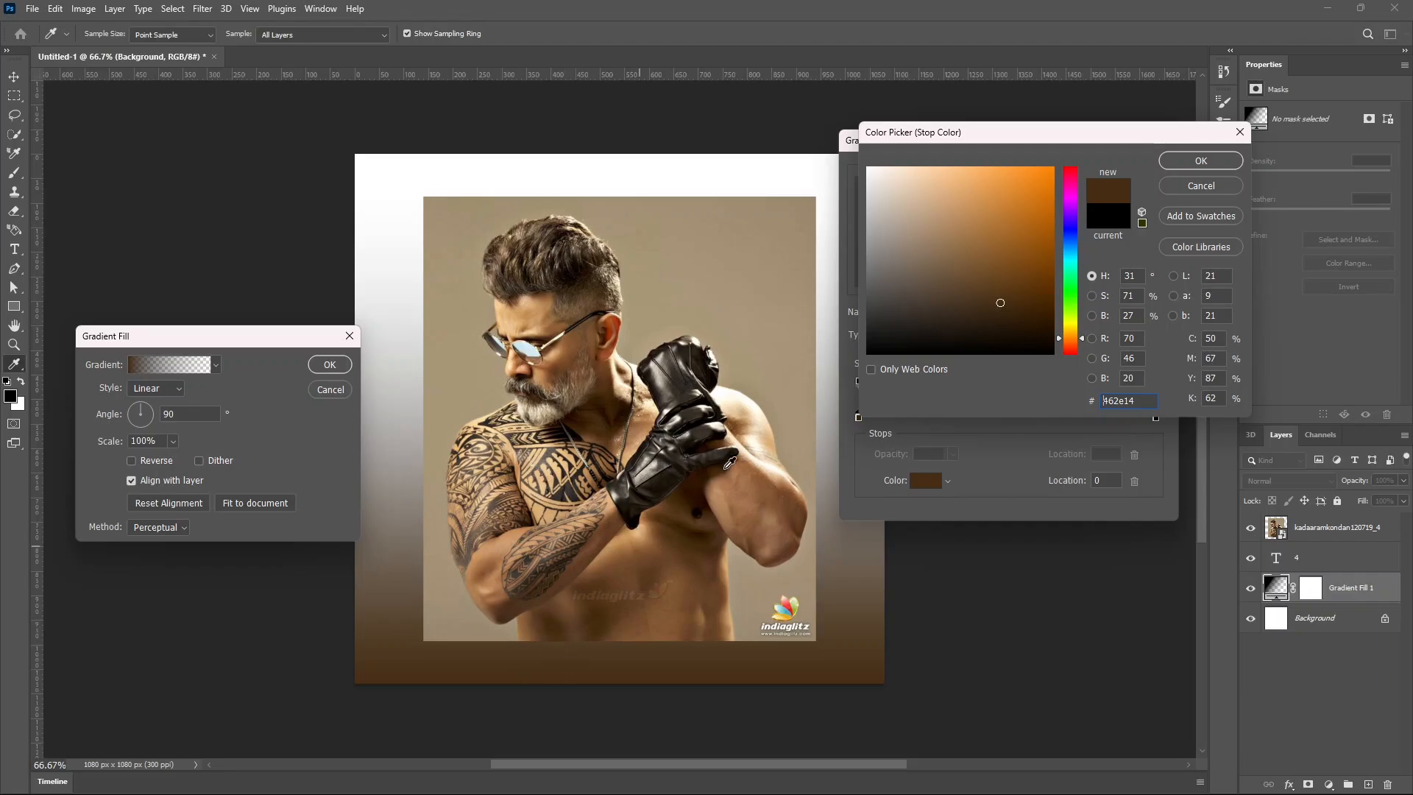
pyautogui.click(1202, 161)
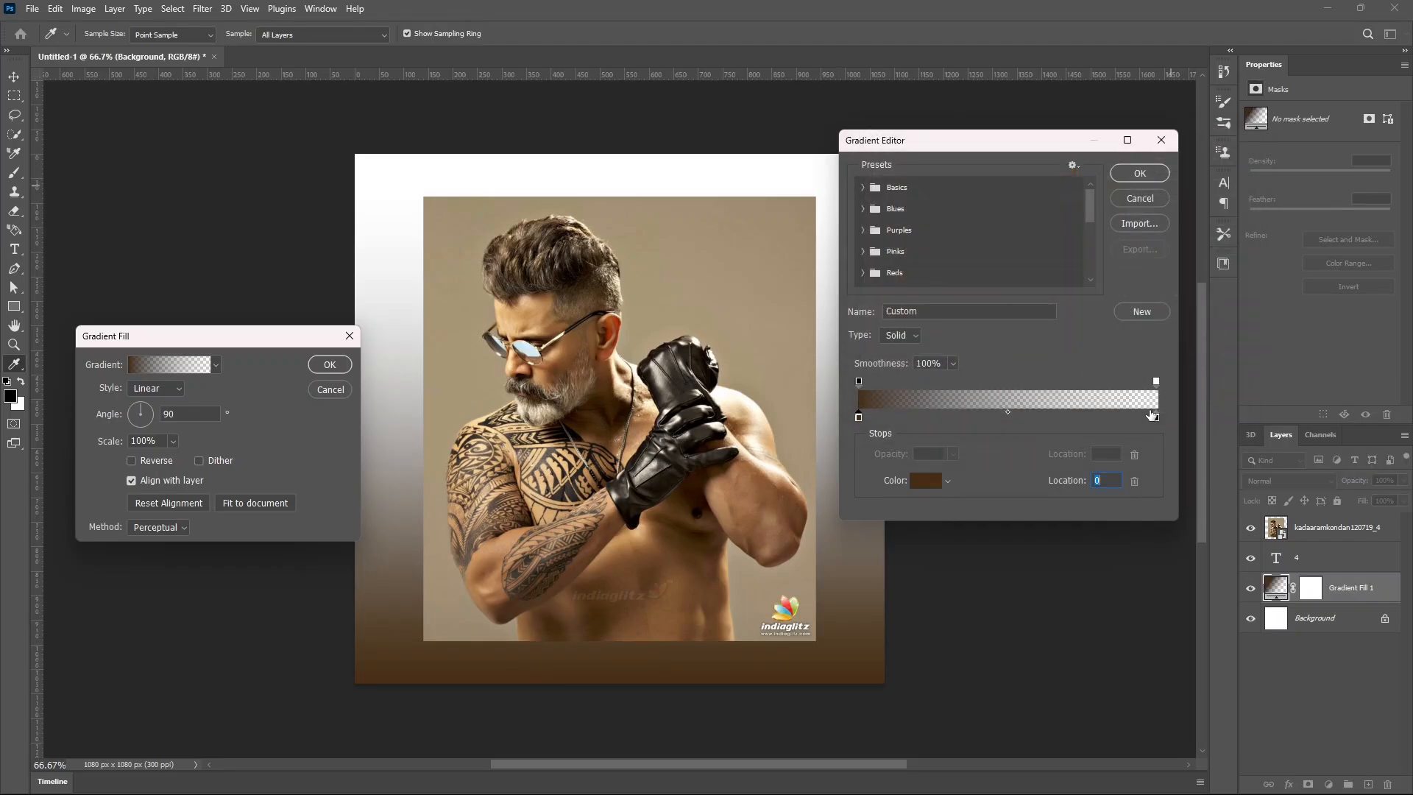
pyautogui.doubleClick(1156, 419)
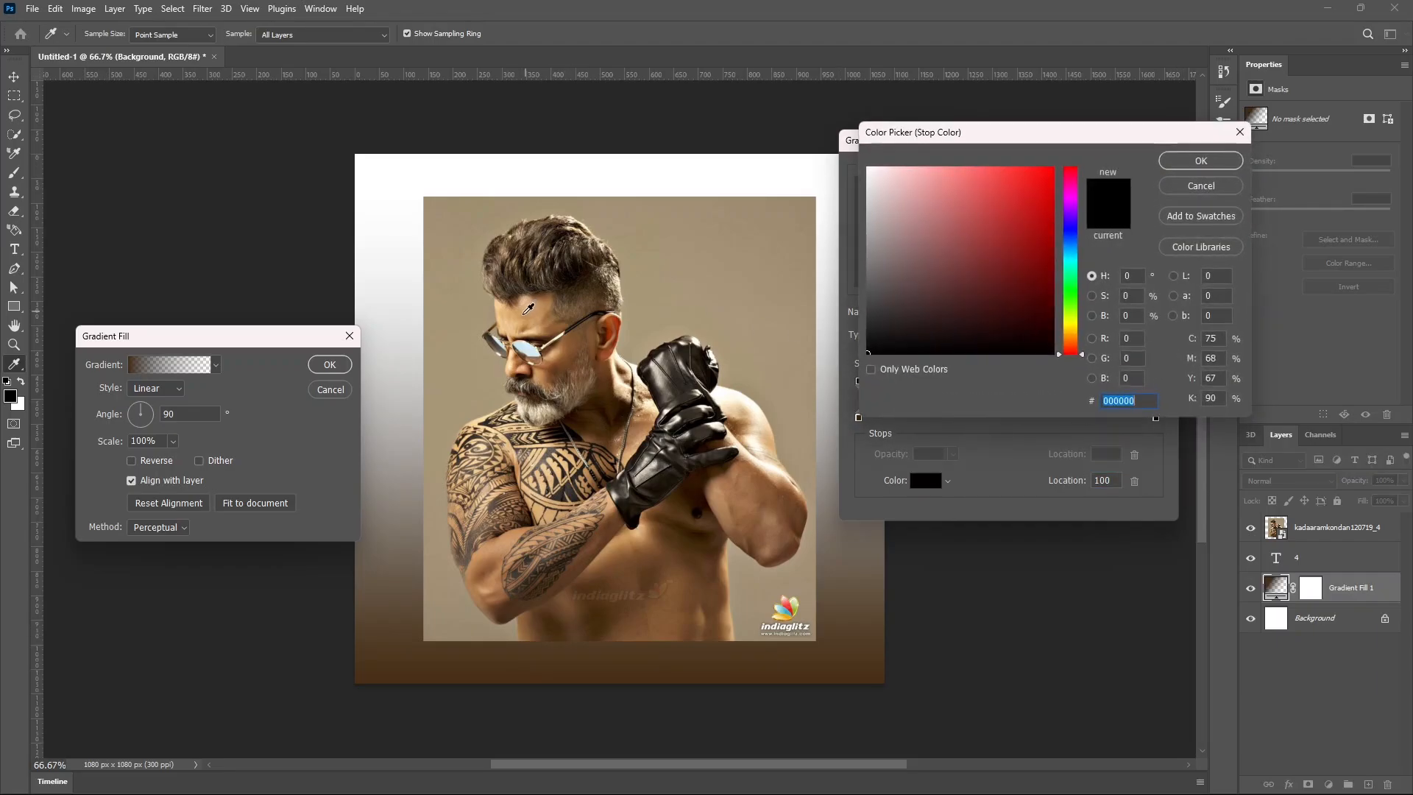
pyautogui.click(528, 309)
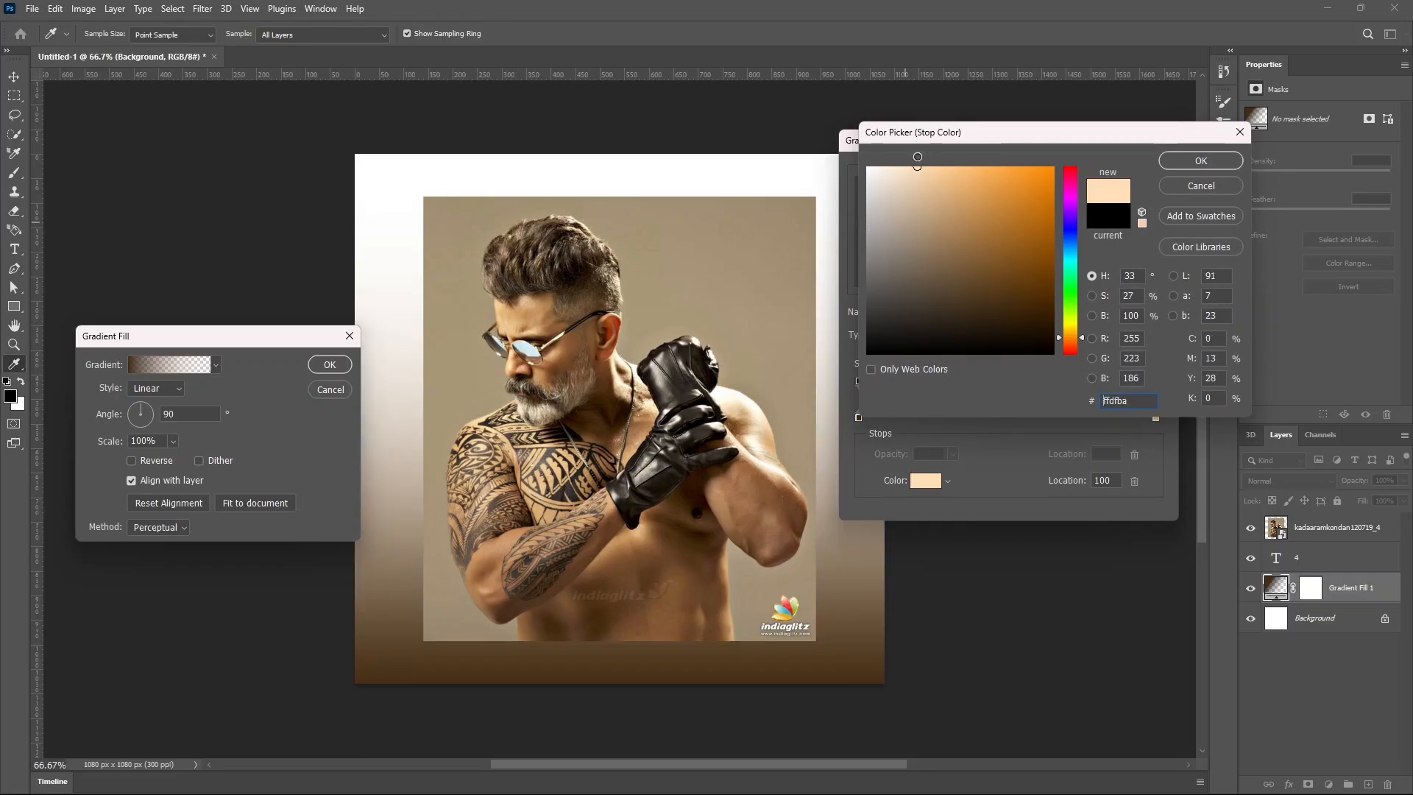
pyautogui.click(926, 166)
pyautogui.click(1171, 162)
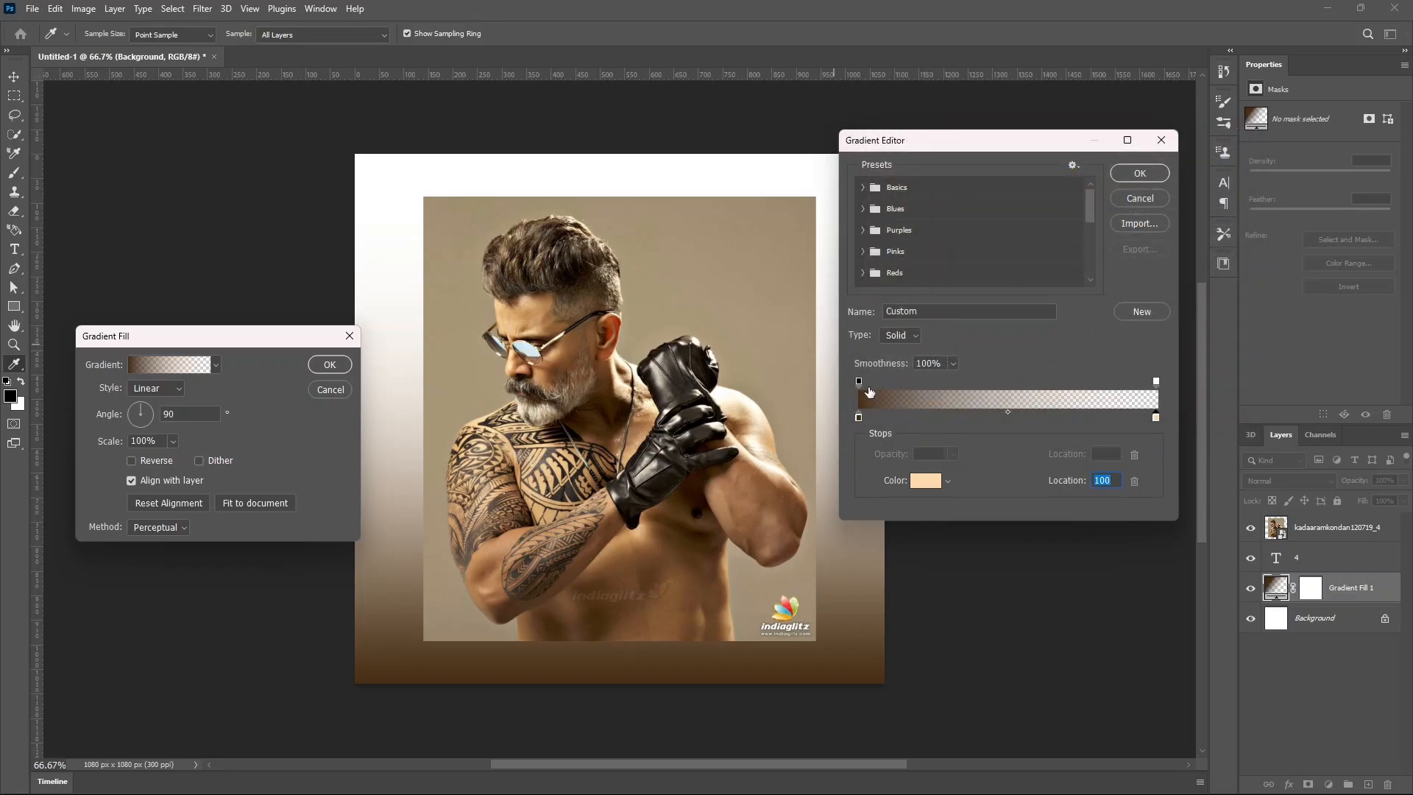
# Set the opacity of the gradient's end stop to 100% and apply the gradient fill
pyautogui.click(858, 382)
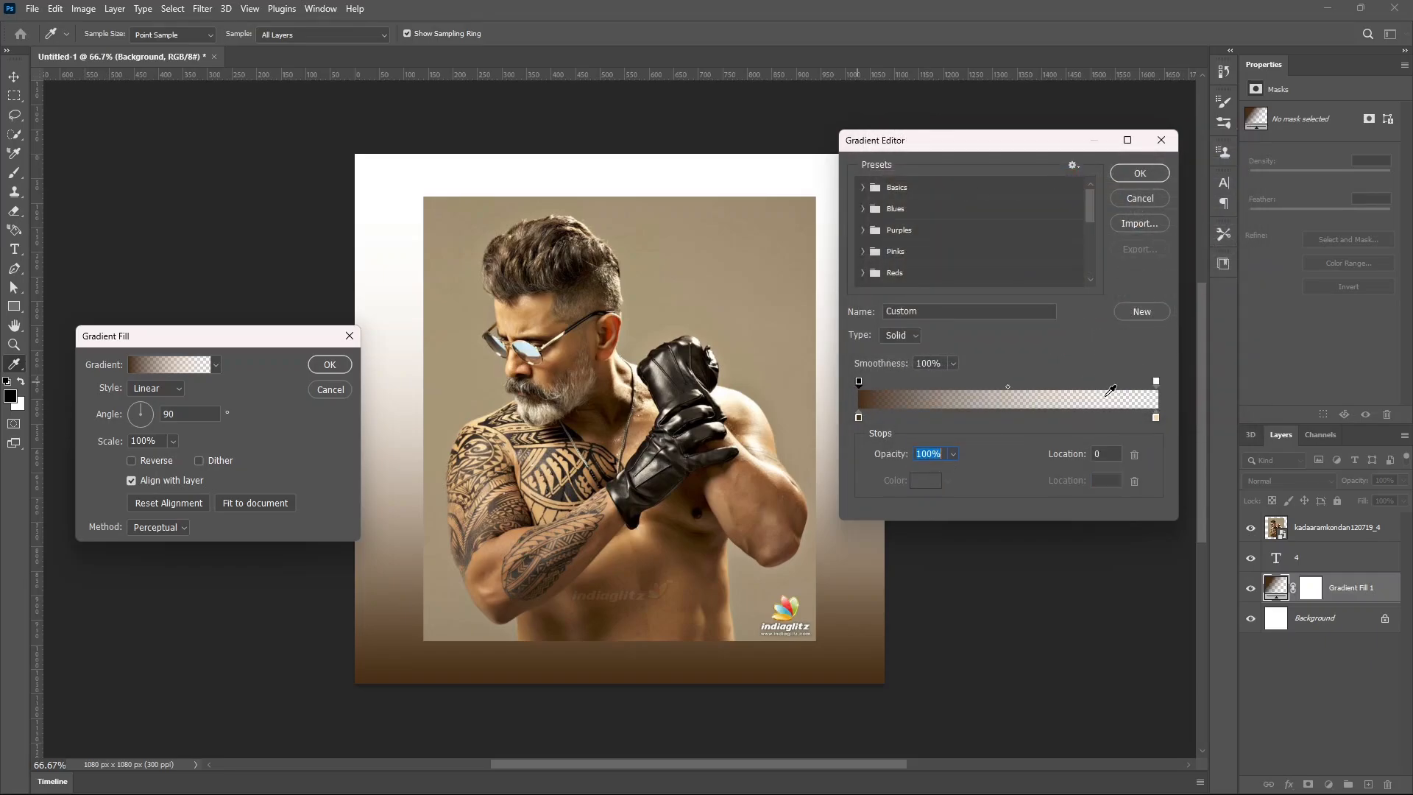
pyautogui.click(1155, 382)
pyautogui.moveTo(952, 467); pyautogui.dragTo(1076, 483)
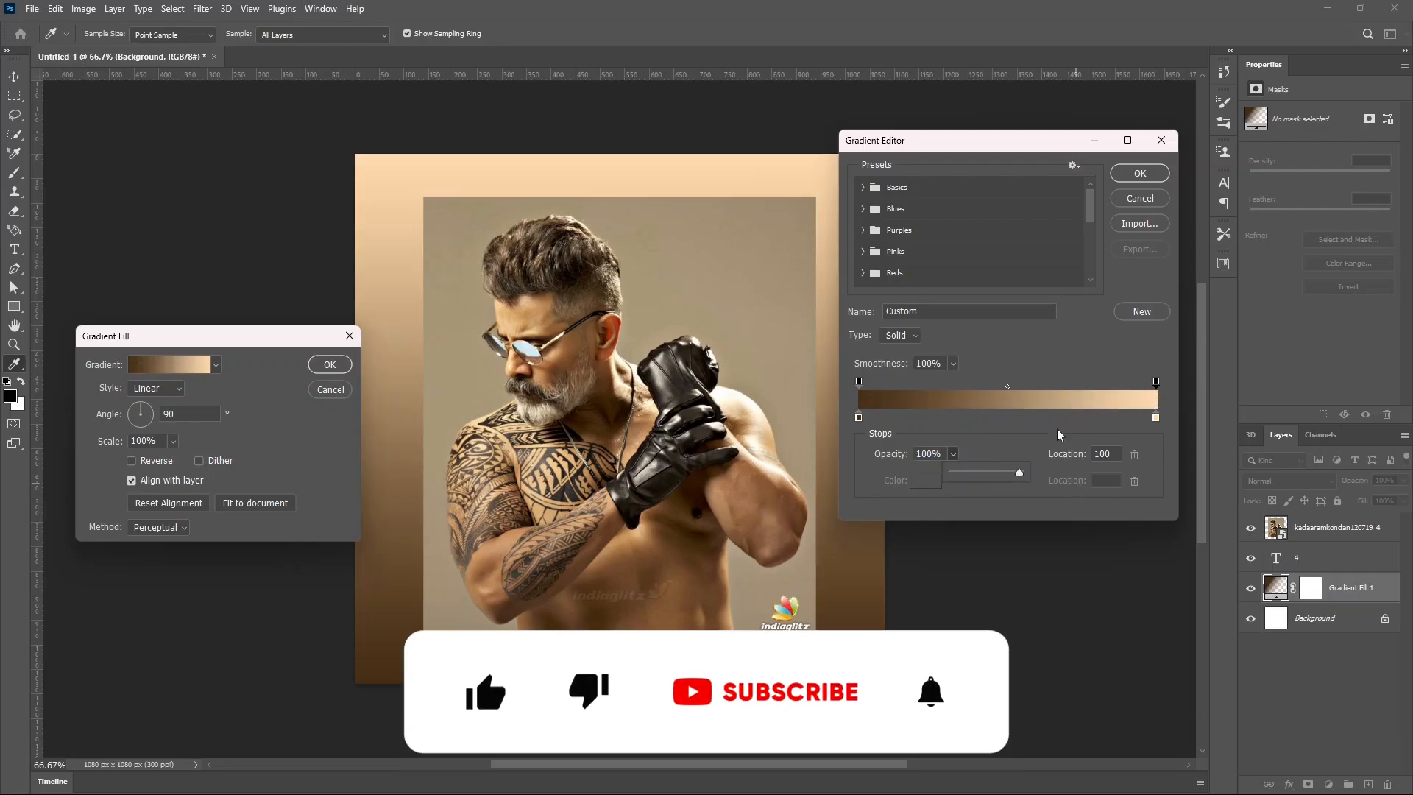
pyautogui.click(1131, 178)
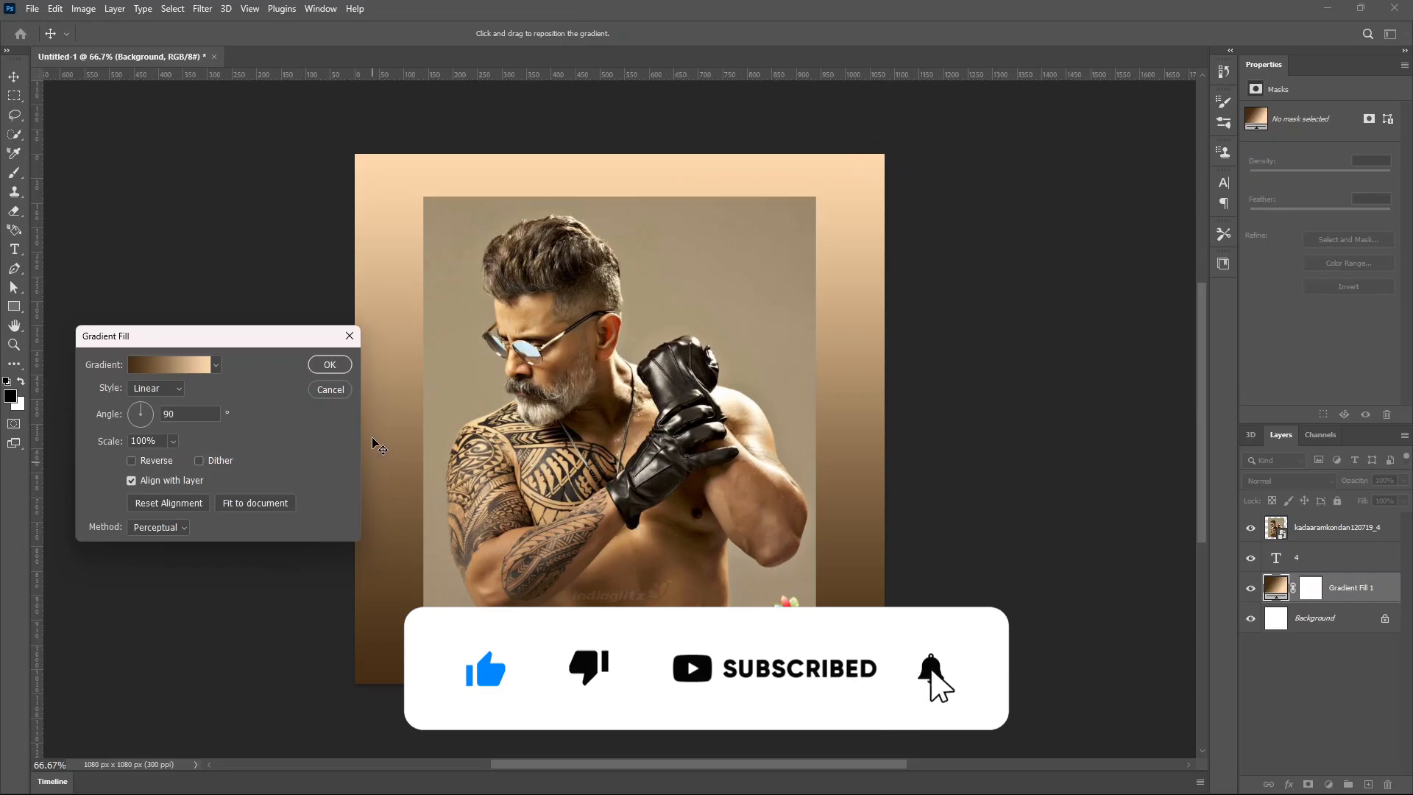
pyautogui.click(328, 364)
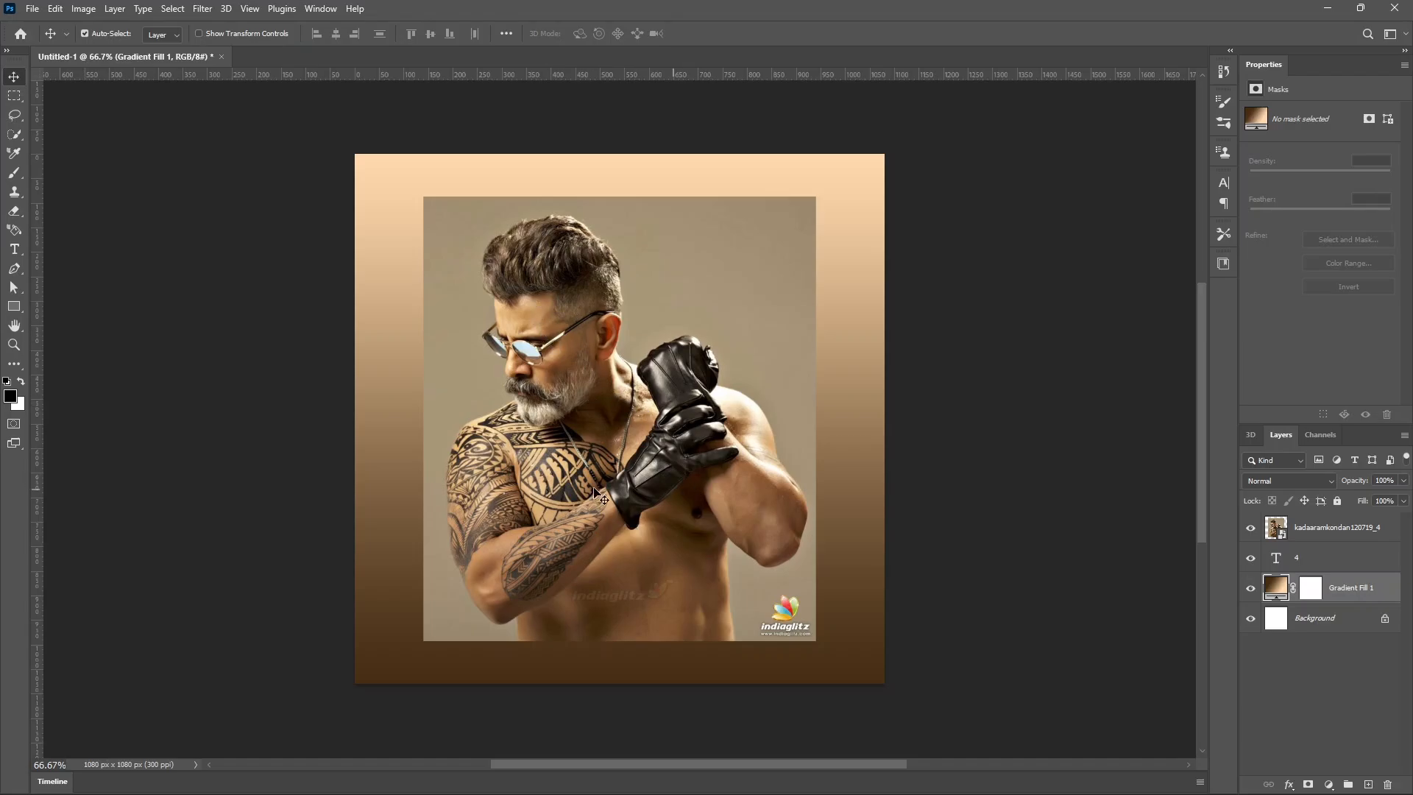
# Lower the photo layer's opacity to 35%
pyautogui.click(607, 424)
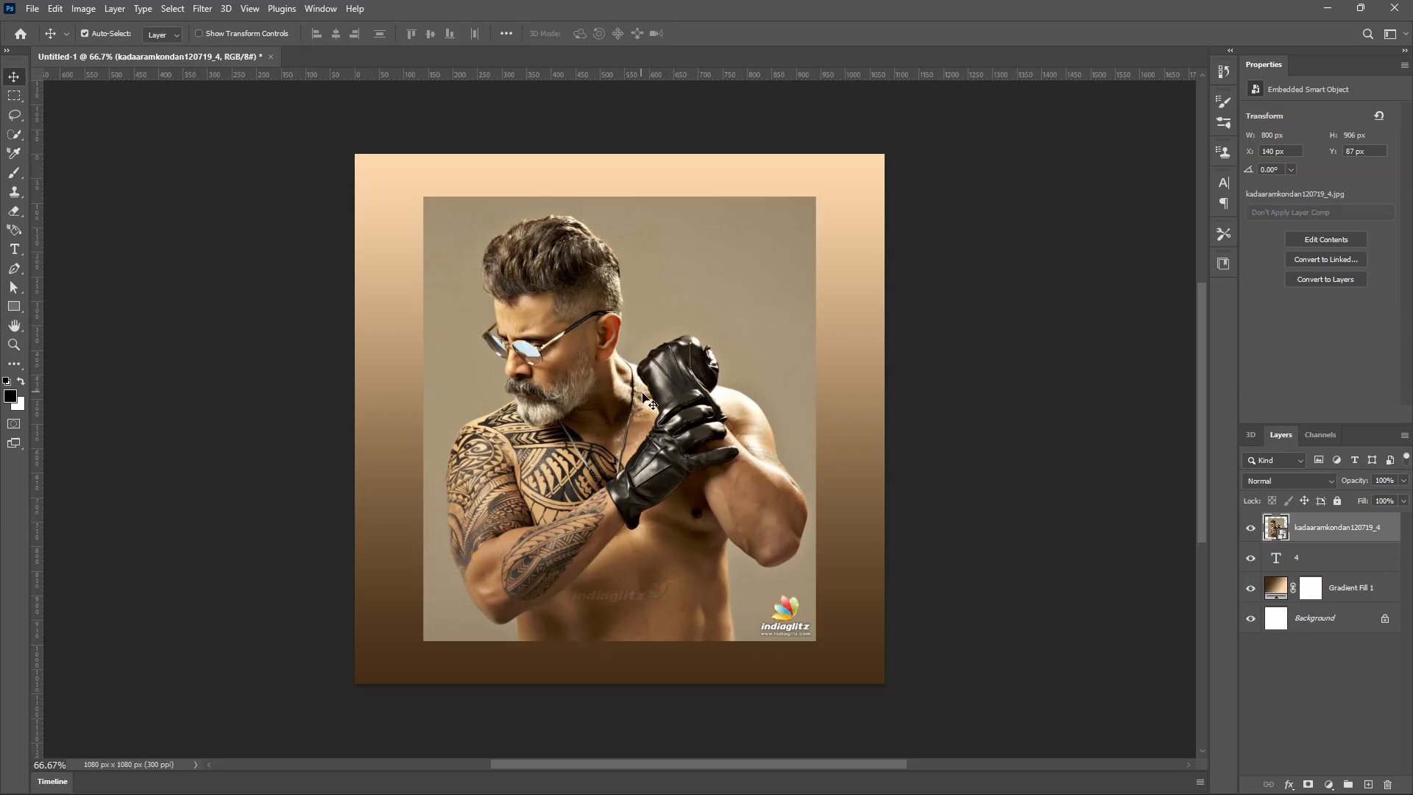
pyautogui.click(1403, 486)
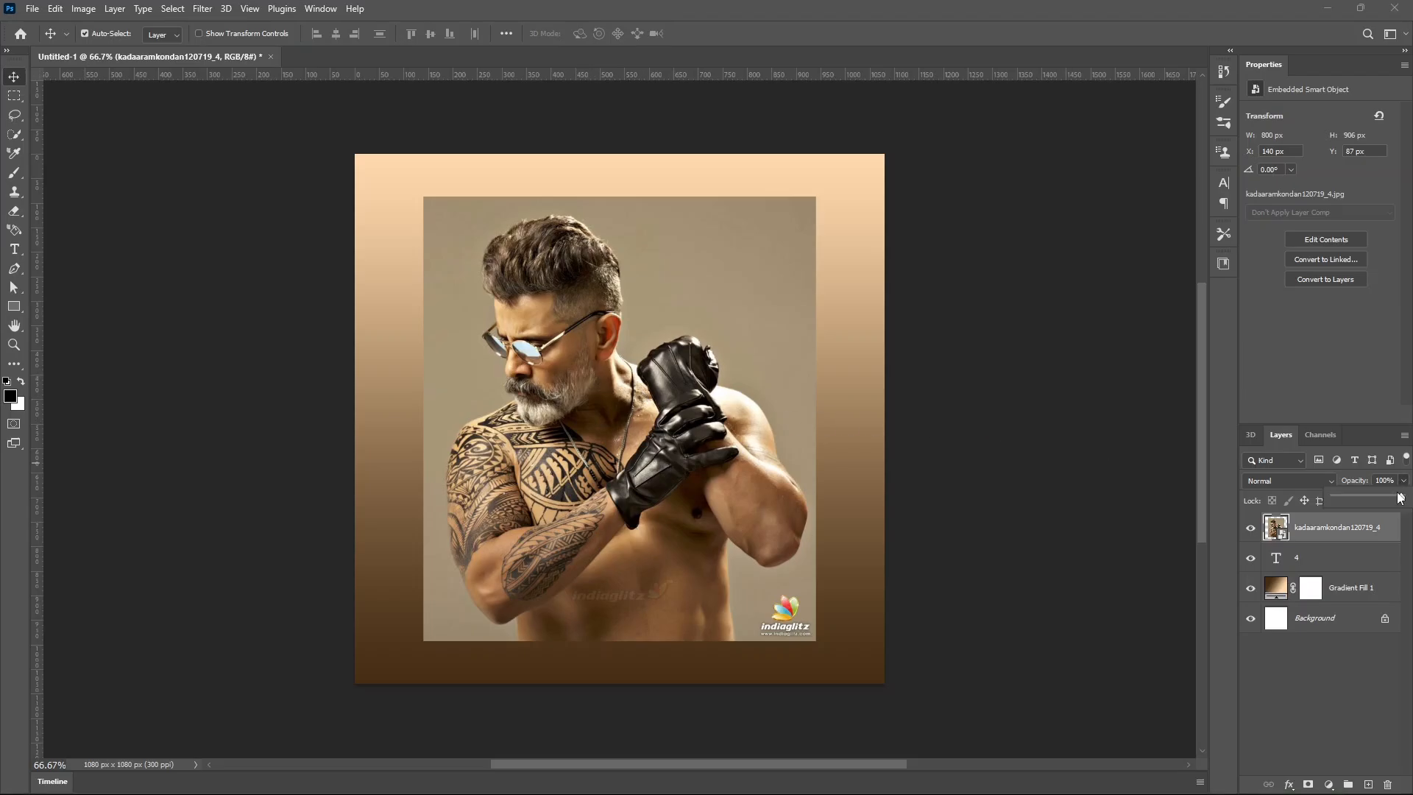
pyautogui.moveTo(1402, 497); pyautogui.dragTo(1366, 500)
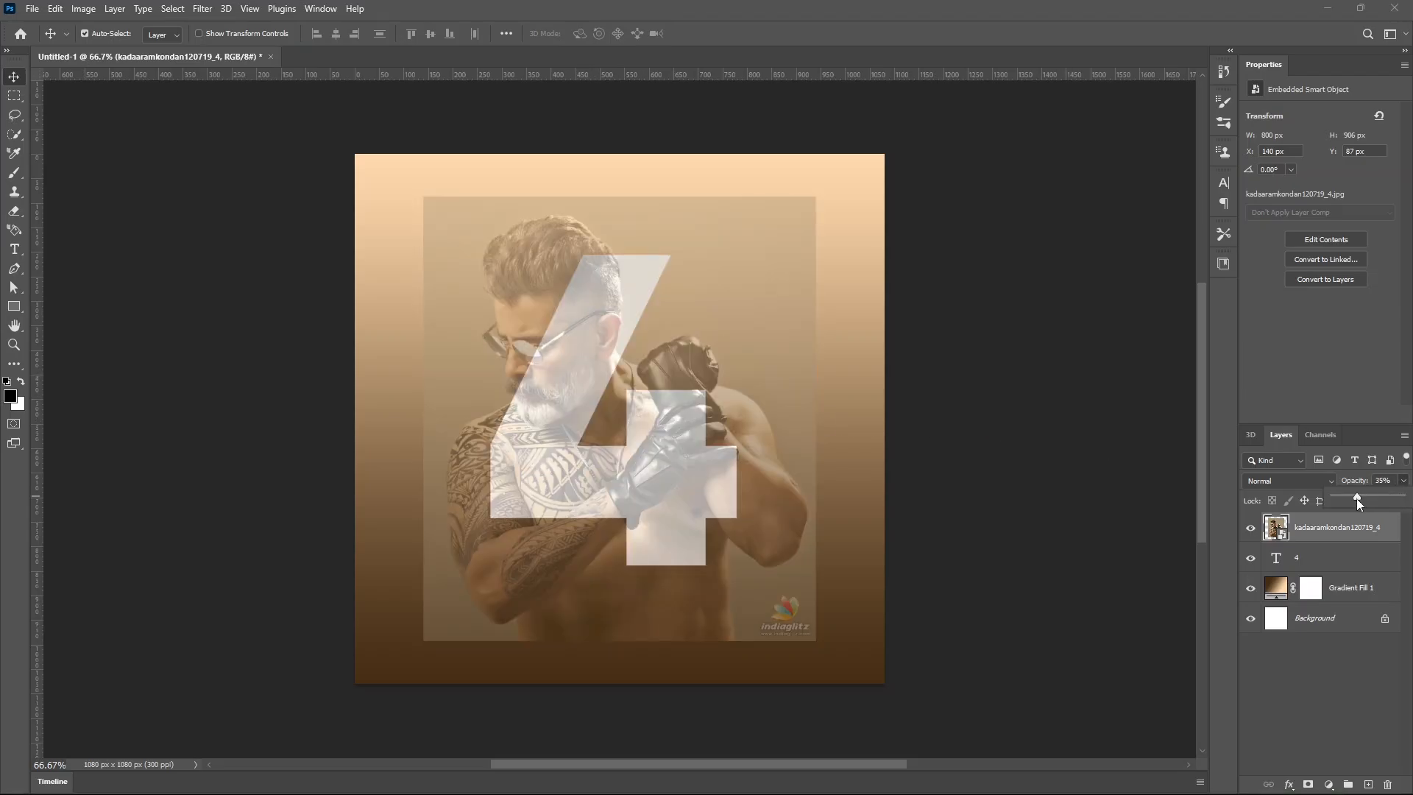
# Move the faded photo down and to the right so the face lies over the slanted stroke of the 4
pyautogui.scroll(3, 611, 368)
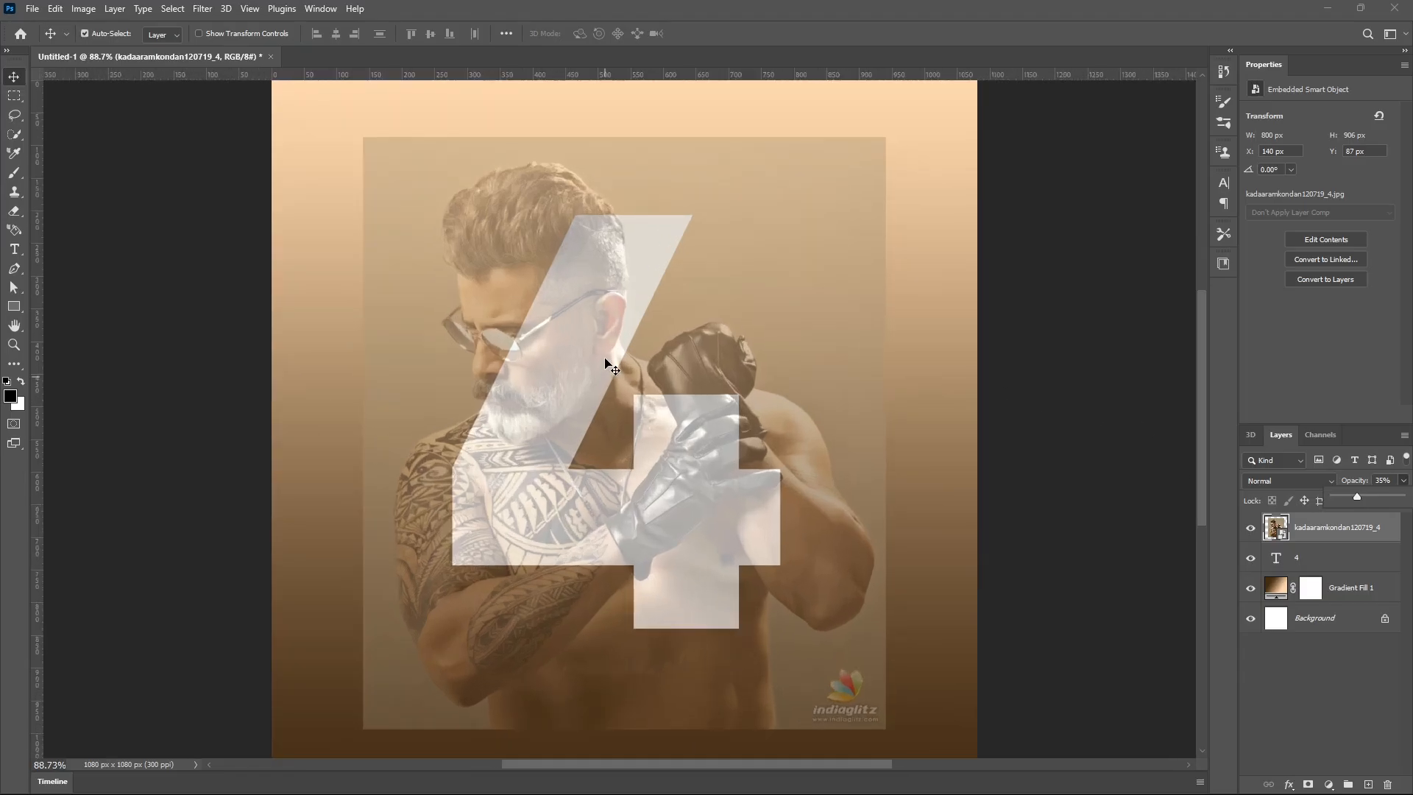
pyautogui.moveTo(610, 368); pyautogui.dragTo(665, 404)
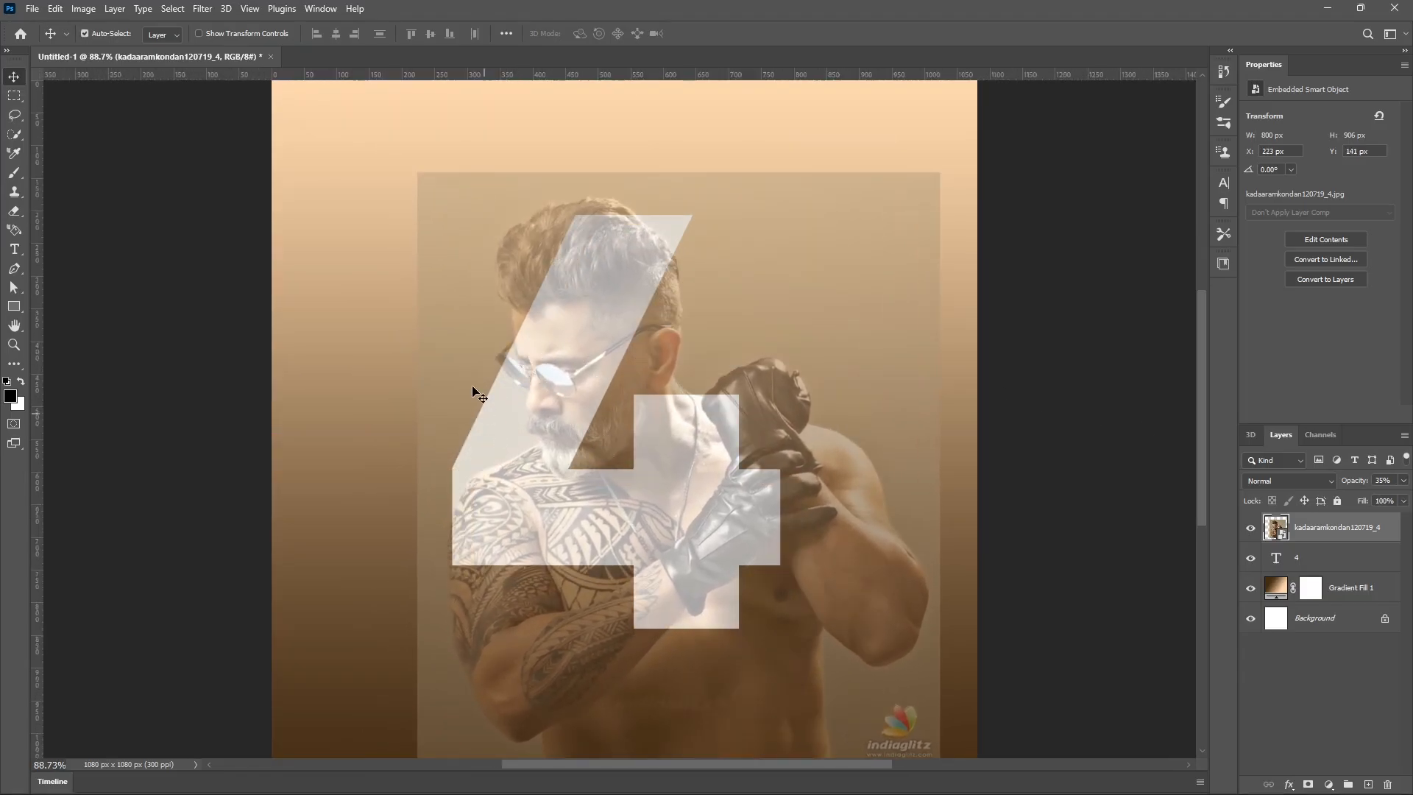
pyautogui.moveTo(687, 348); pyautogui.dragTo(700, 353)
# Scale the photo to 76.25% and position it at about X 297 px, Y 149 px over the 4
pyautogui.hotkey('ctrl', 't')
pyautogui.scroll(-3, 700, 356)
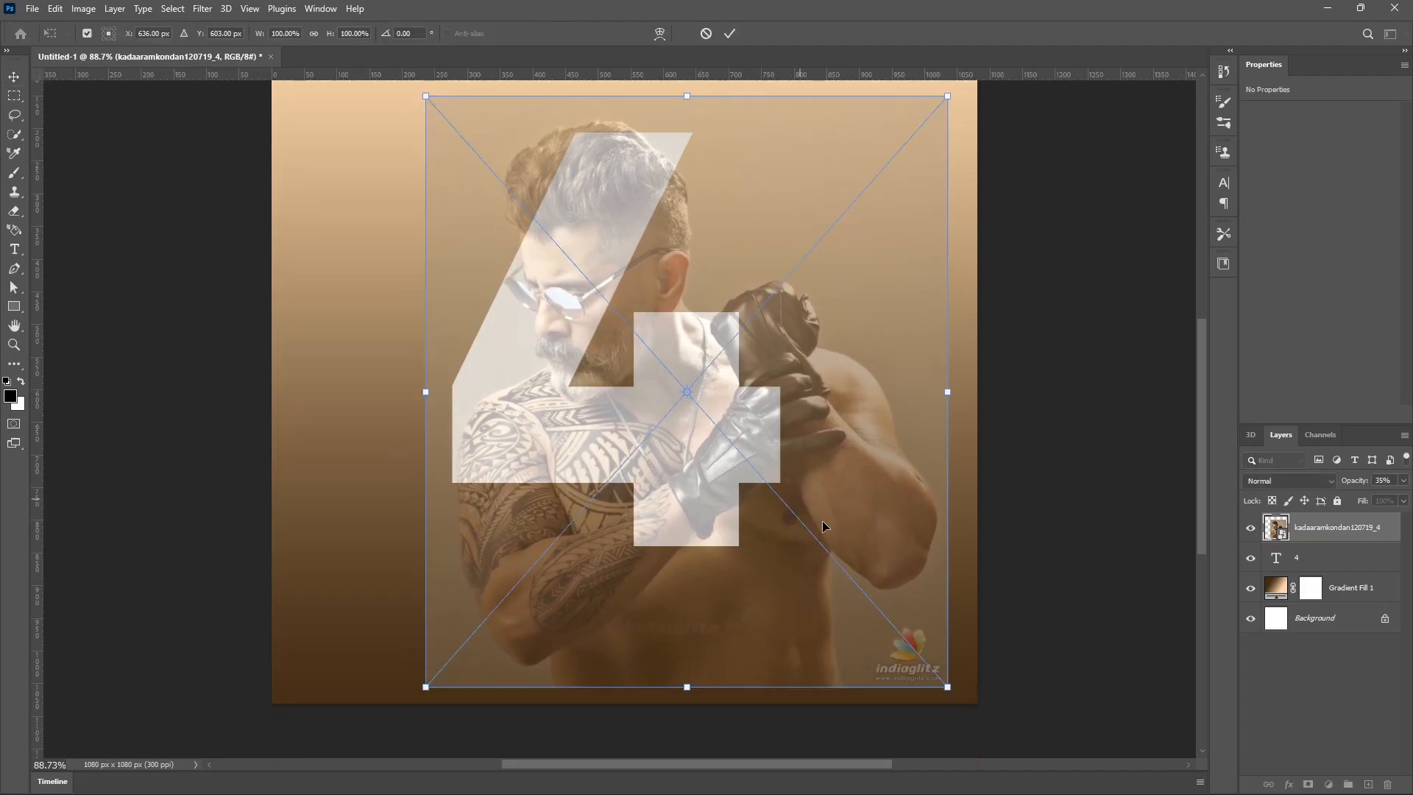
pyautogui.moveTo(949, 673); pyautogui.dragTo(875, 602)
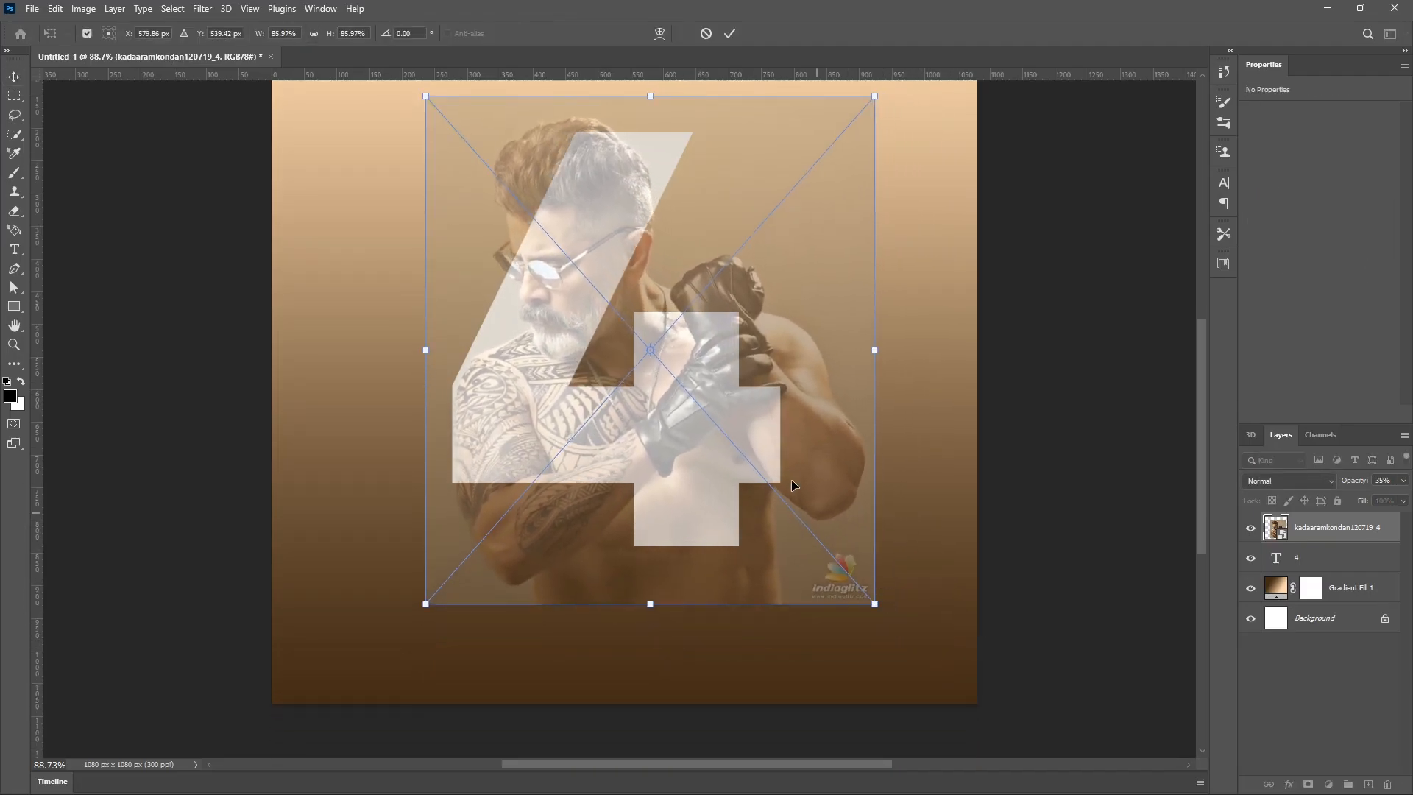
pyautogui.moveTo(789, 471); pyautogui.dragTo(809, 477)
pyautogui.moveTo(892, 615); pyautogui.dragTo(850, 568)
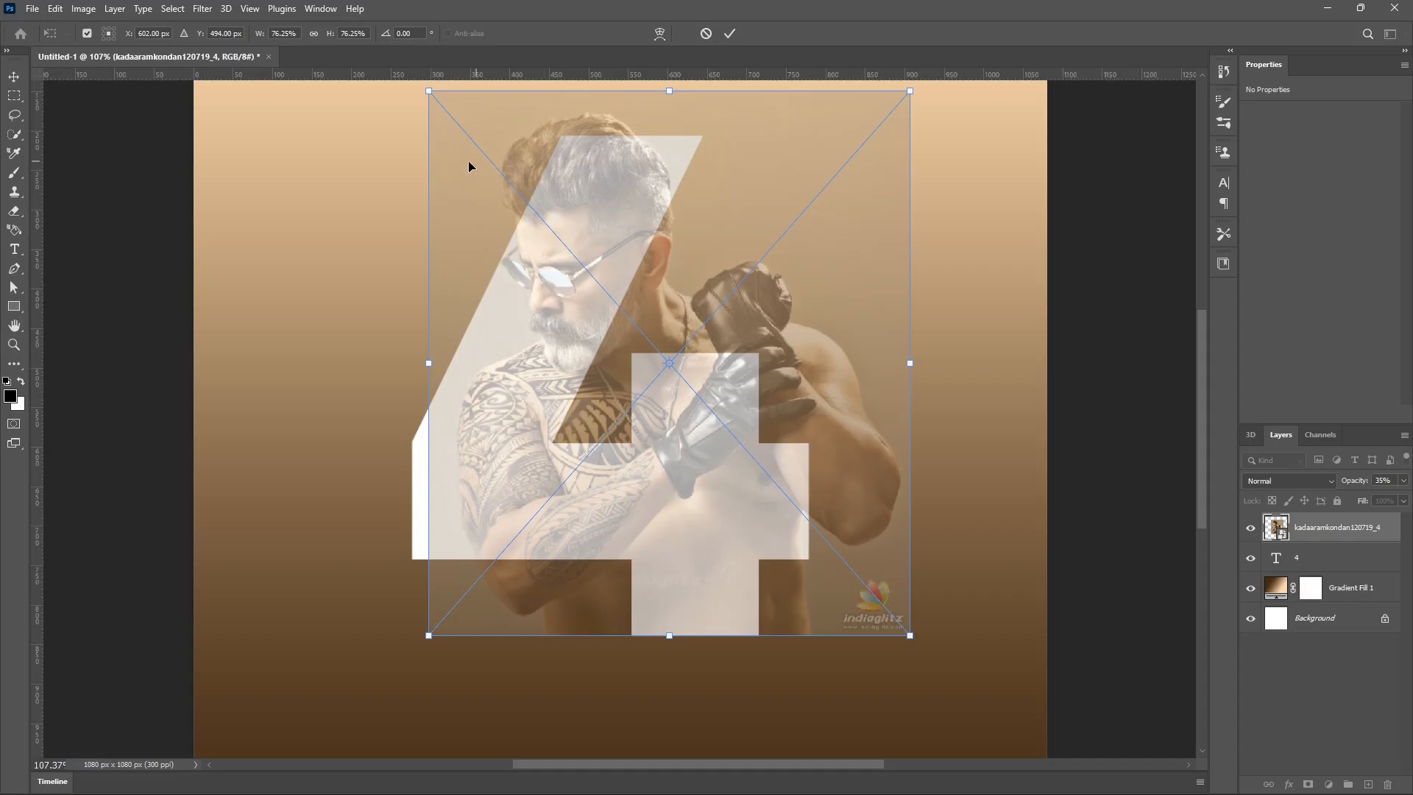
pyautogui.moveTo(607, 176); pyautogui.dragTo(698, 175)
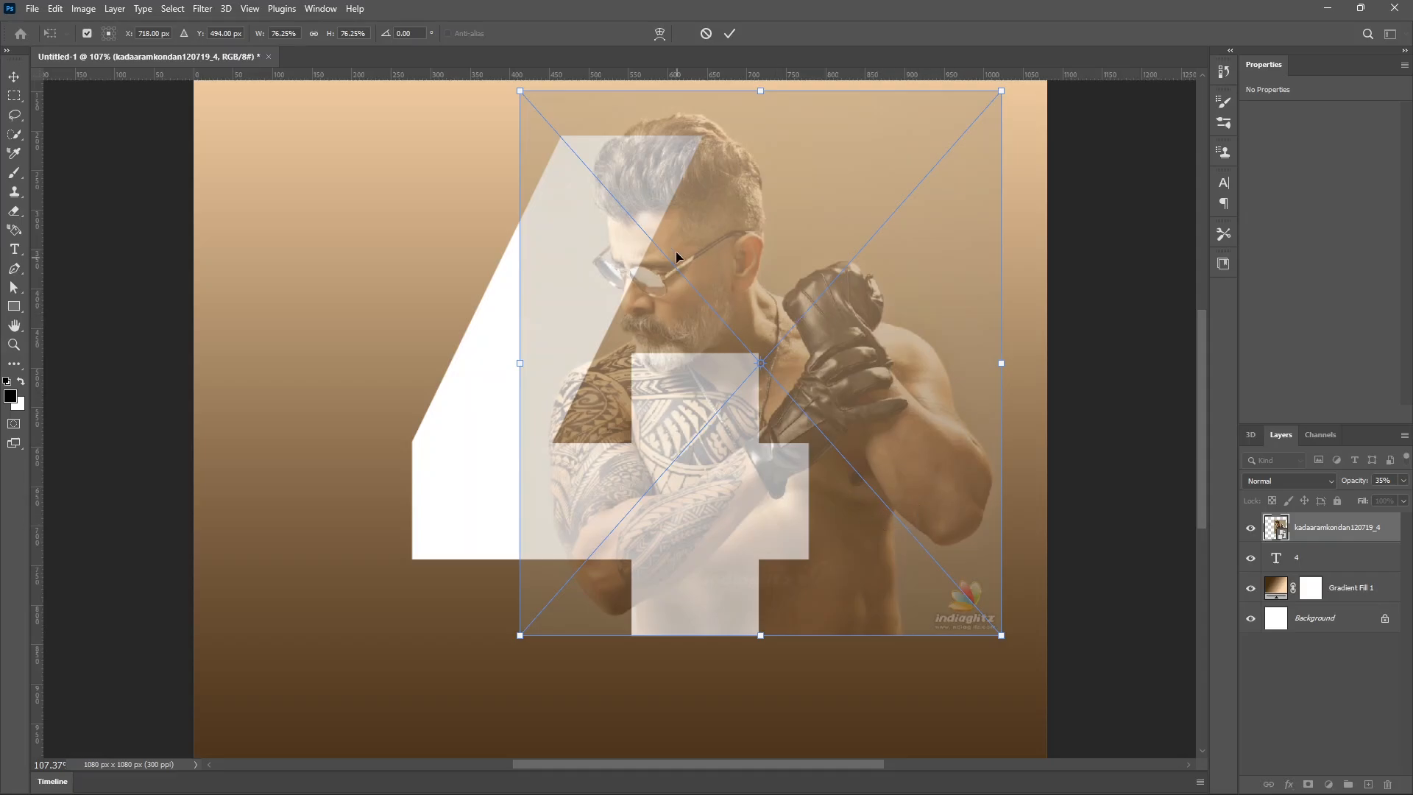
pyautogui.hotkey('ctrl', 'z')
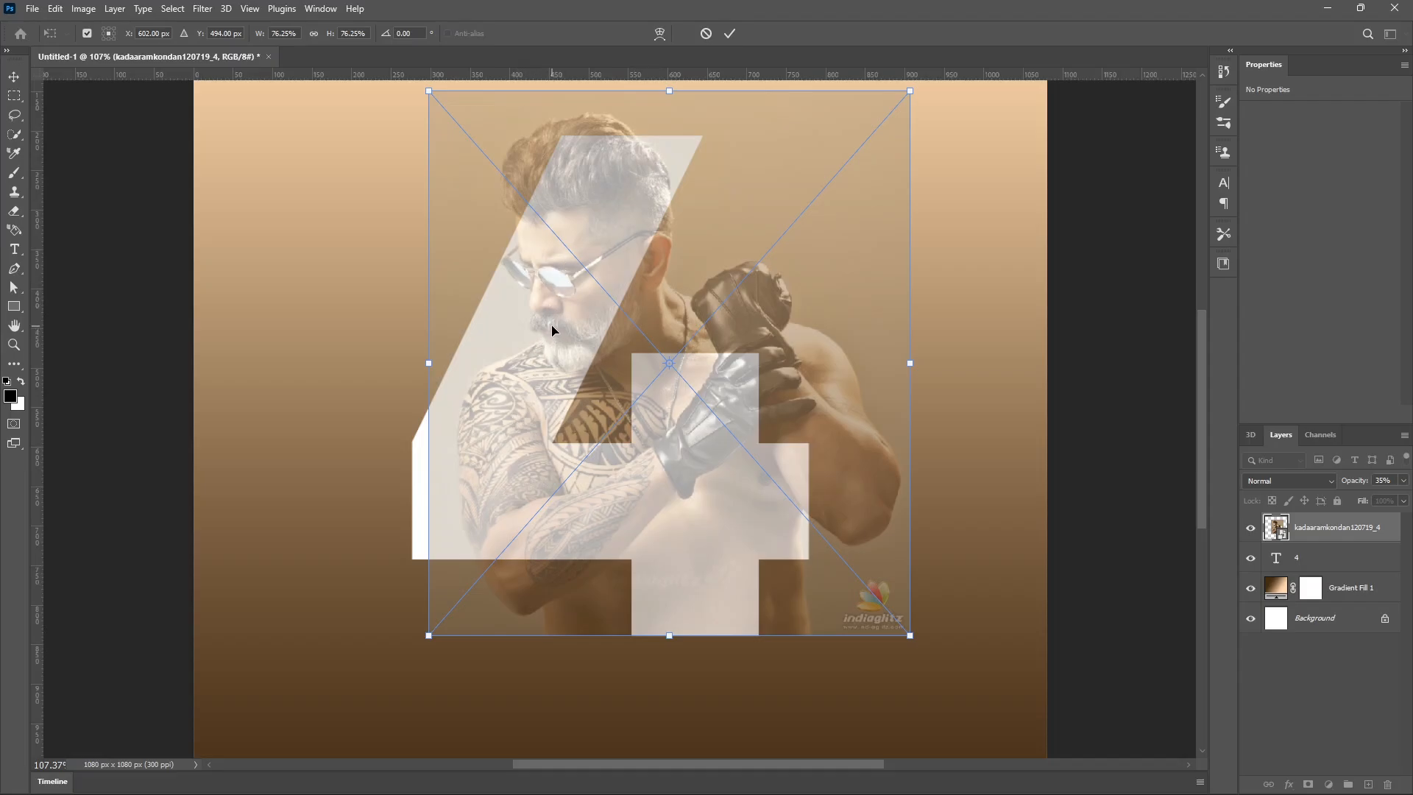
pyautogui.press('Return')
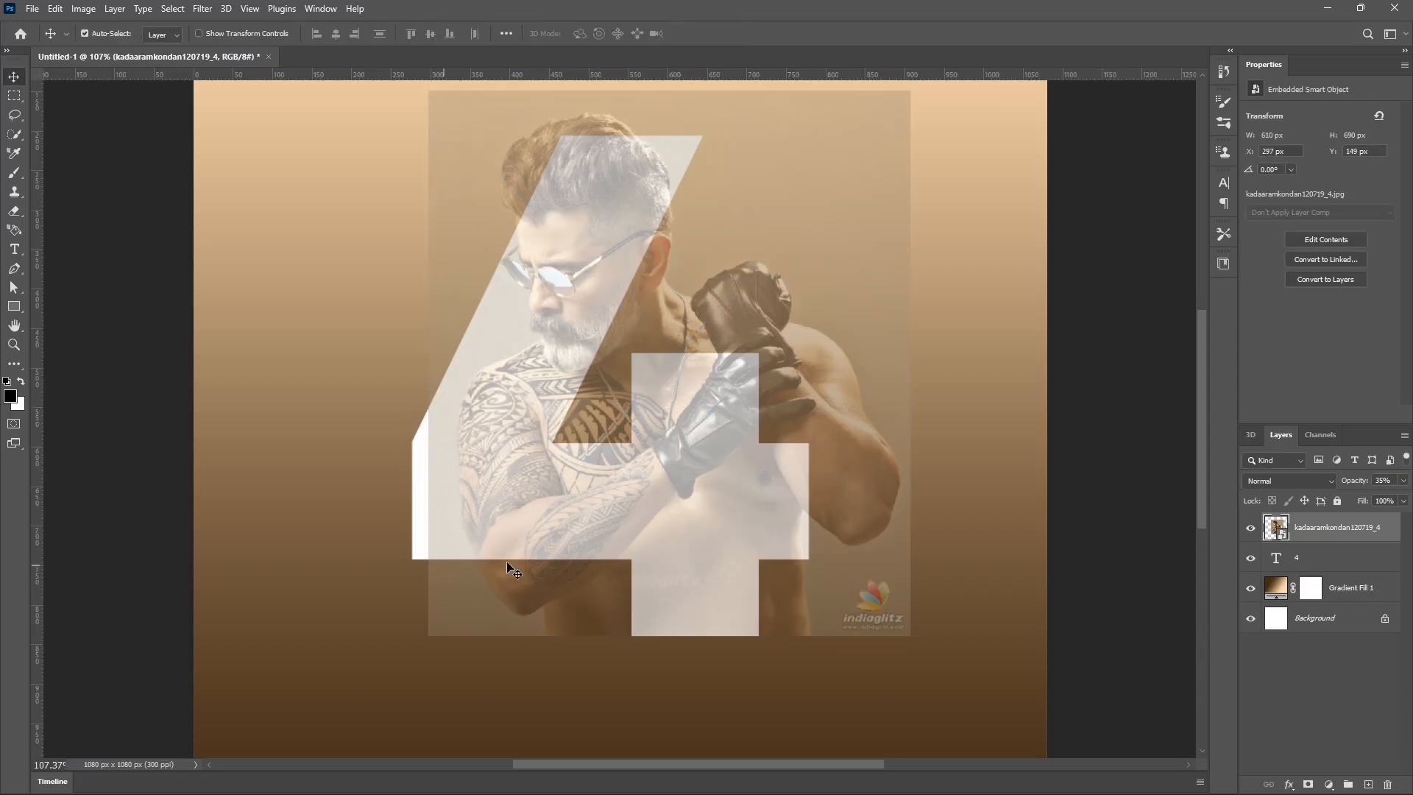
# Open the photo smart object's contents and remove the indiaglitz watermark on the torso with a Content-Aware fill
pyautogui.doubleClick(1277, 528)
pyautogui.press('m')
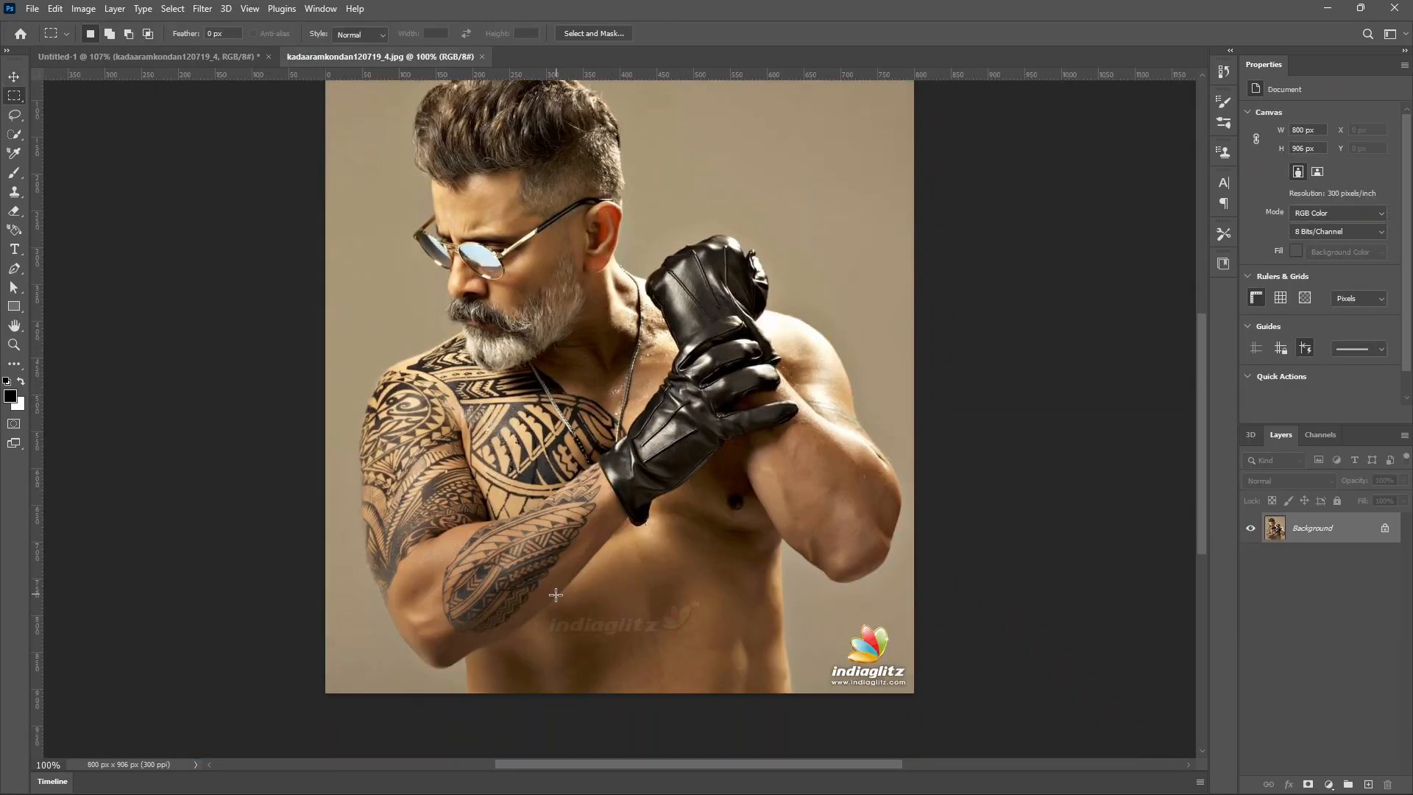
pyautogui.hotkey('ctrl', 'a')
pyautogui.moveTo(545, 613); pyautogui.dragTo(663, 639)
pyautogui.moveTo(643, 586); pyautogui.dragTo(710, 632)
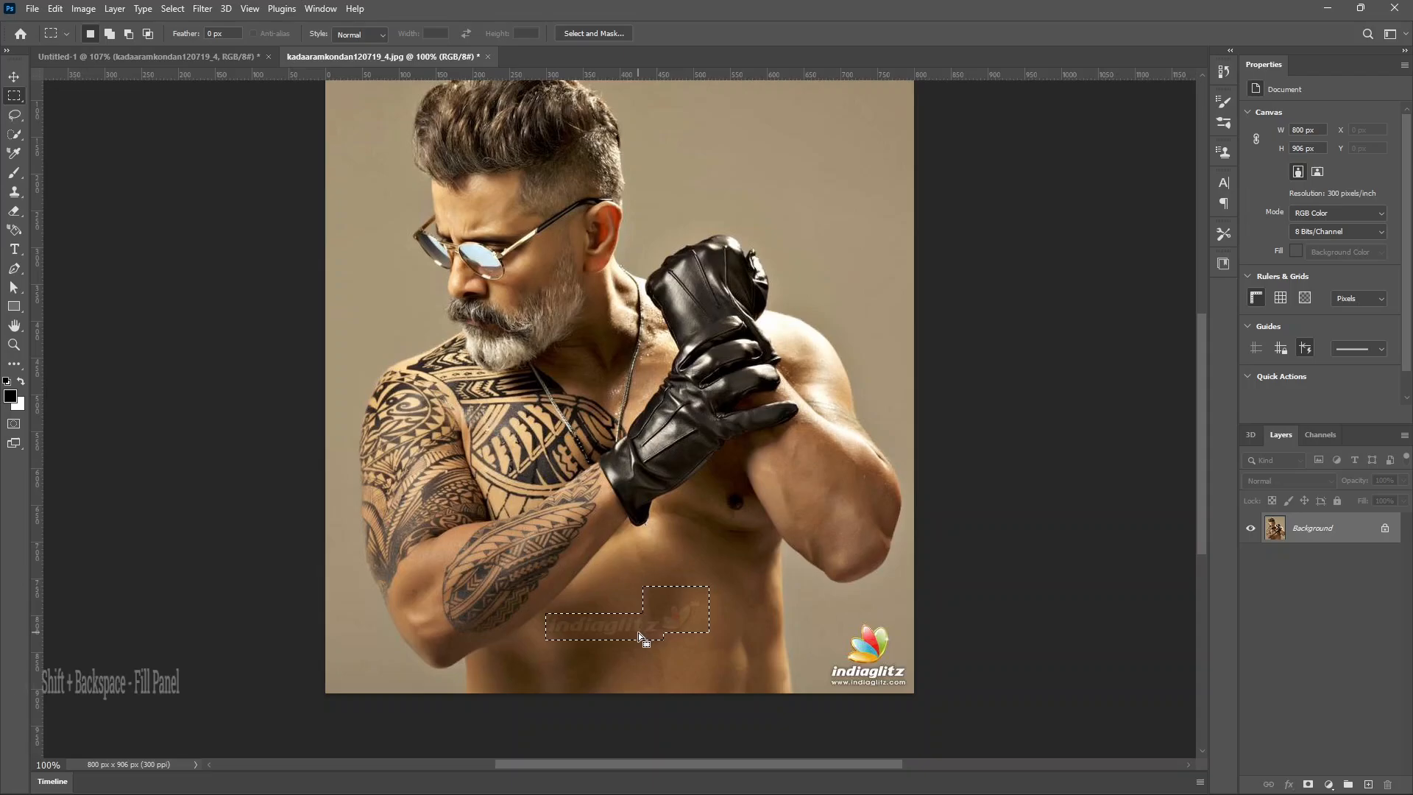
pyautogui.hotkey('shift', 'BackSpace')
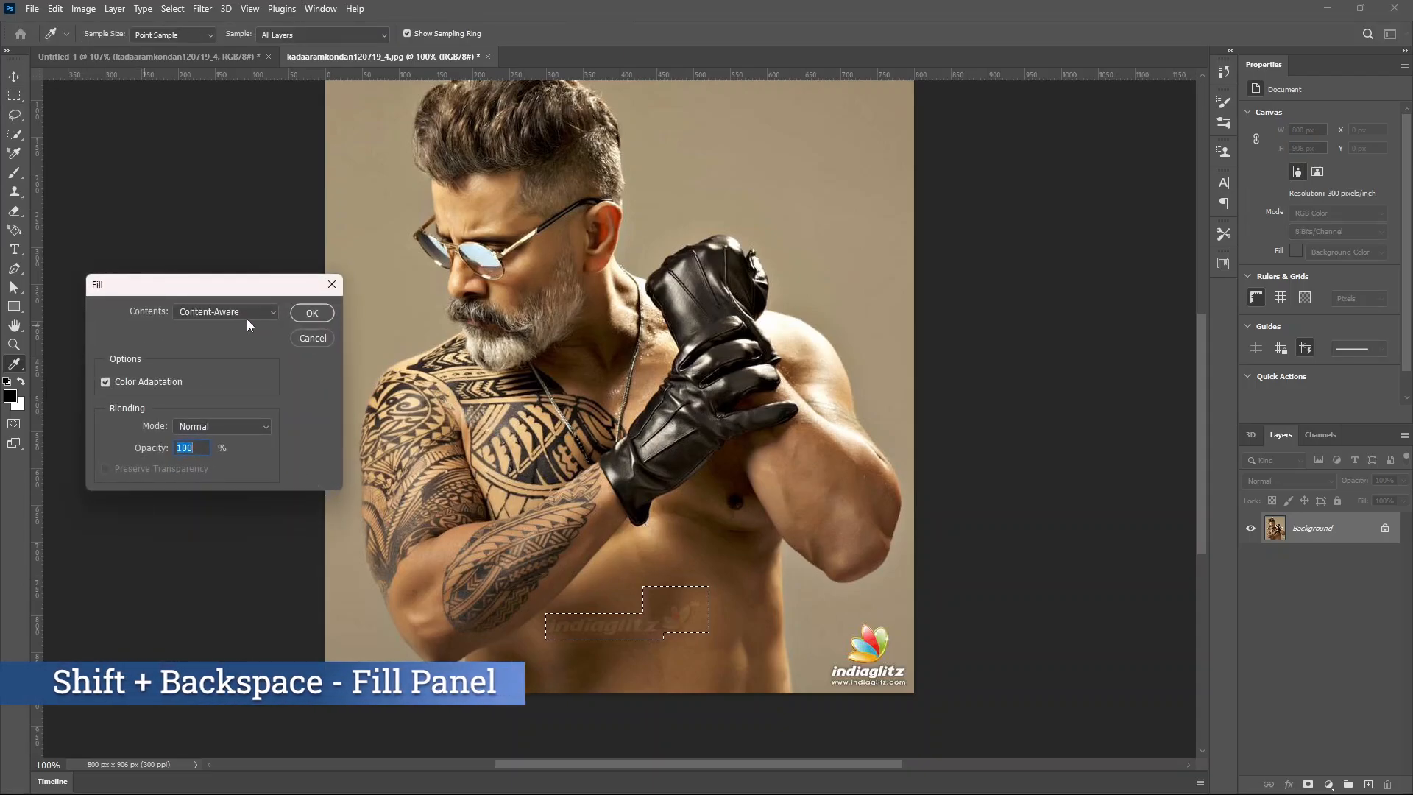
pyautogui.click(312, 313)
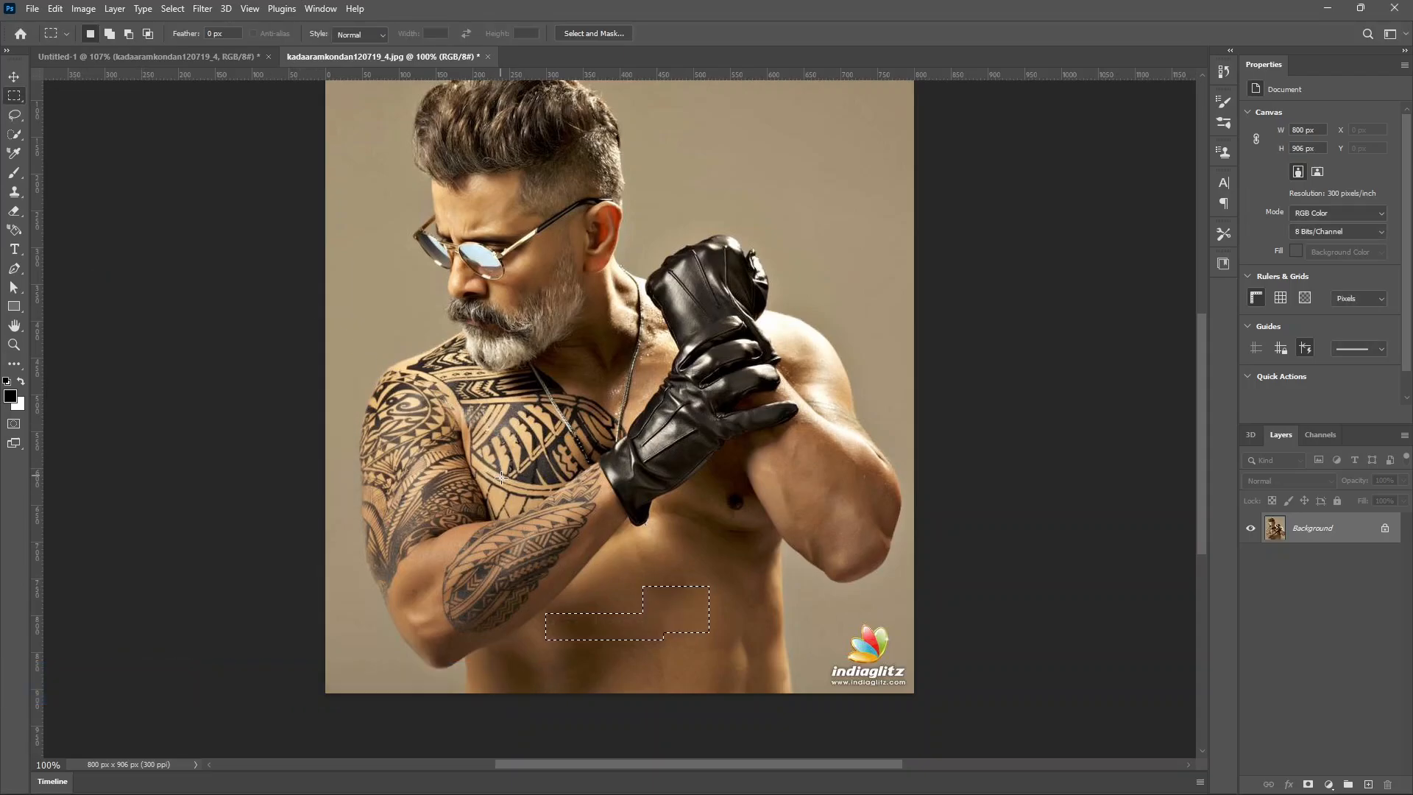
pyautogui.hotkey('ctrl', 'd')
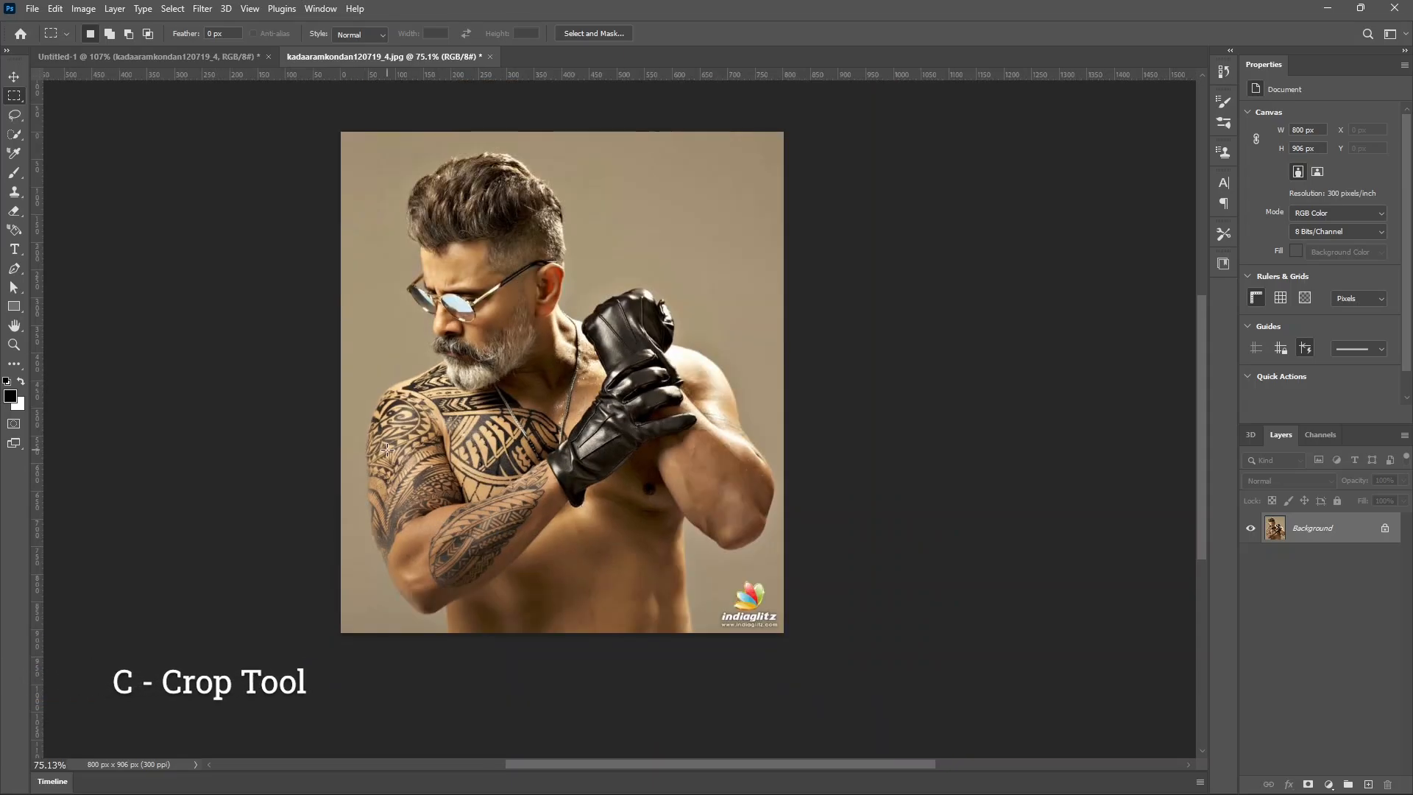
# Extend the photo's canvas on its left side with the Crop tool to a width of 885 px
pyautogui.press('c')
pyautogui.moveTo(342, 388); pyautogui.dragTo(316, 388)
pyautogui.click(824, 33)
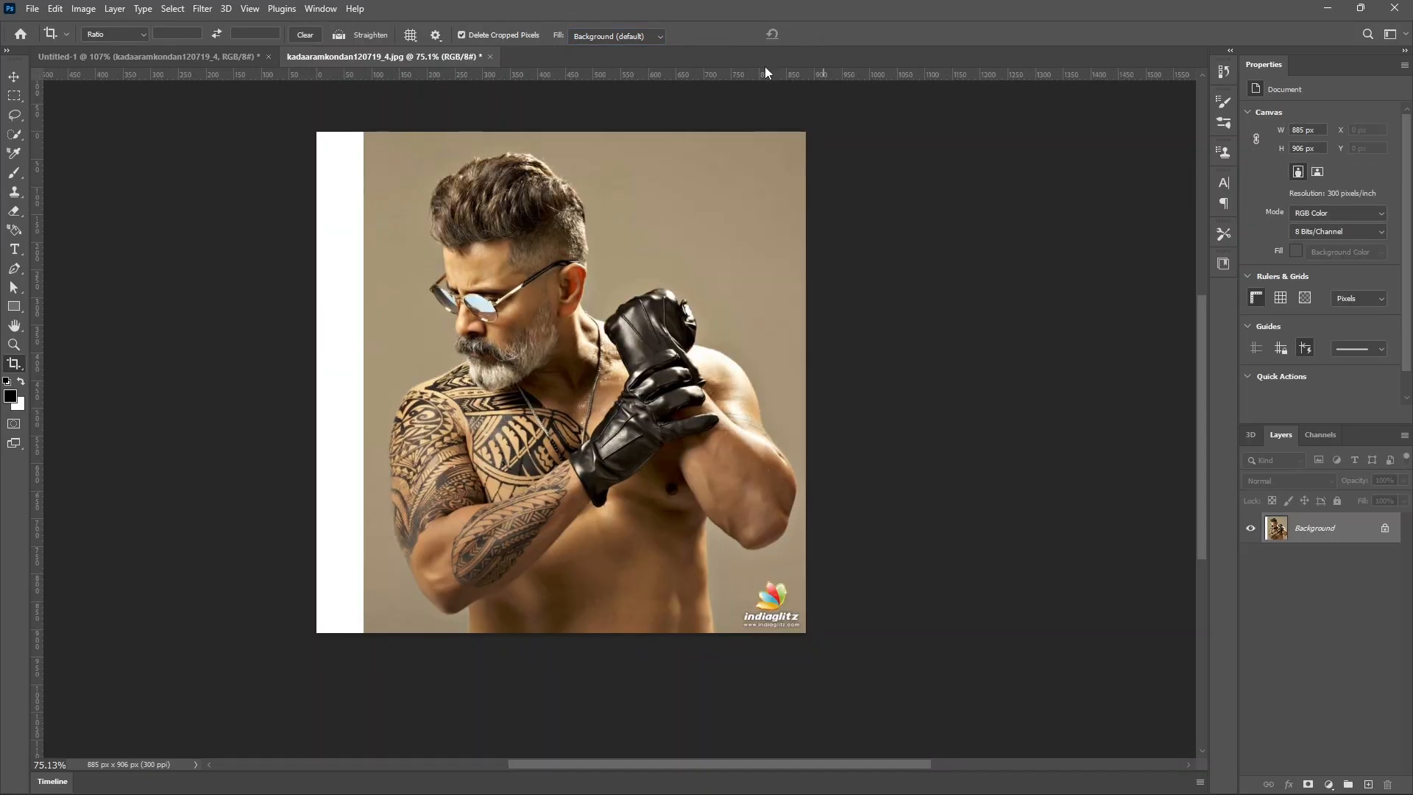
# Fill the white strip beside the photo using a Content-Aware fill over a narrow rectangular selection, and deselect
pyautogui.press('m')
pyautogui.moveTo(309, 125); pyautogui.dragTo(371, 652)
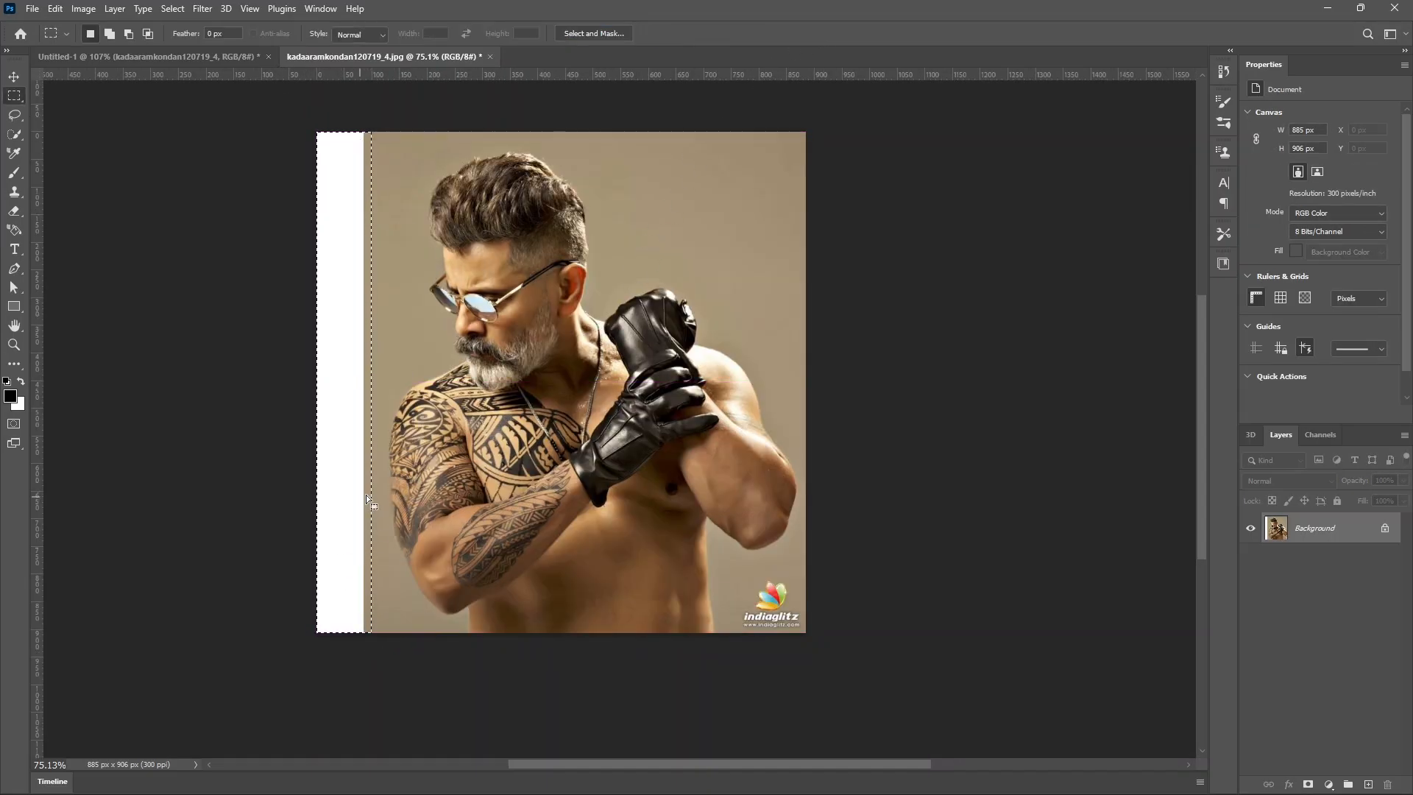
pyautogui.hotkey('shift', 'F5')
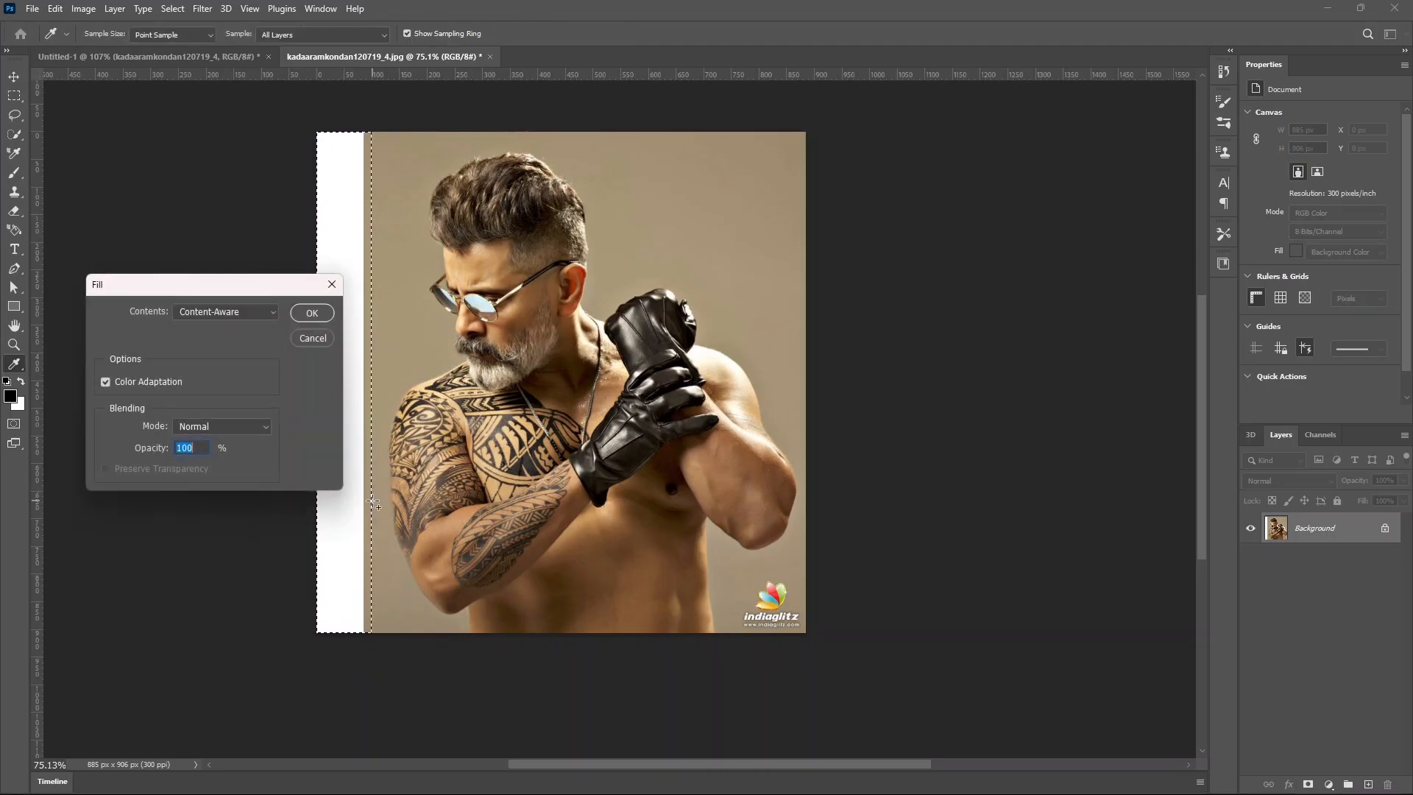
pyautogui.press('Return')
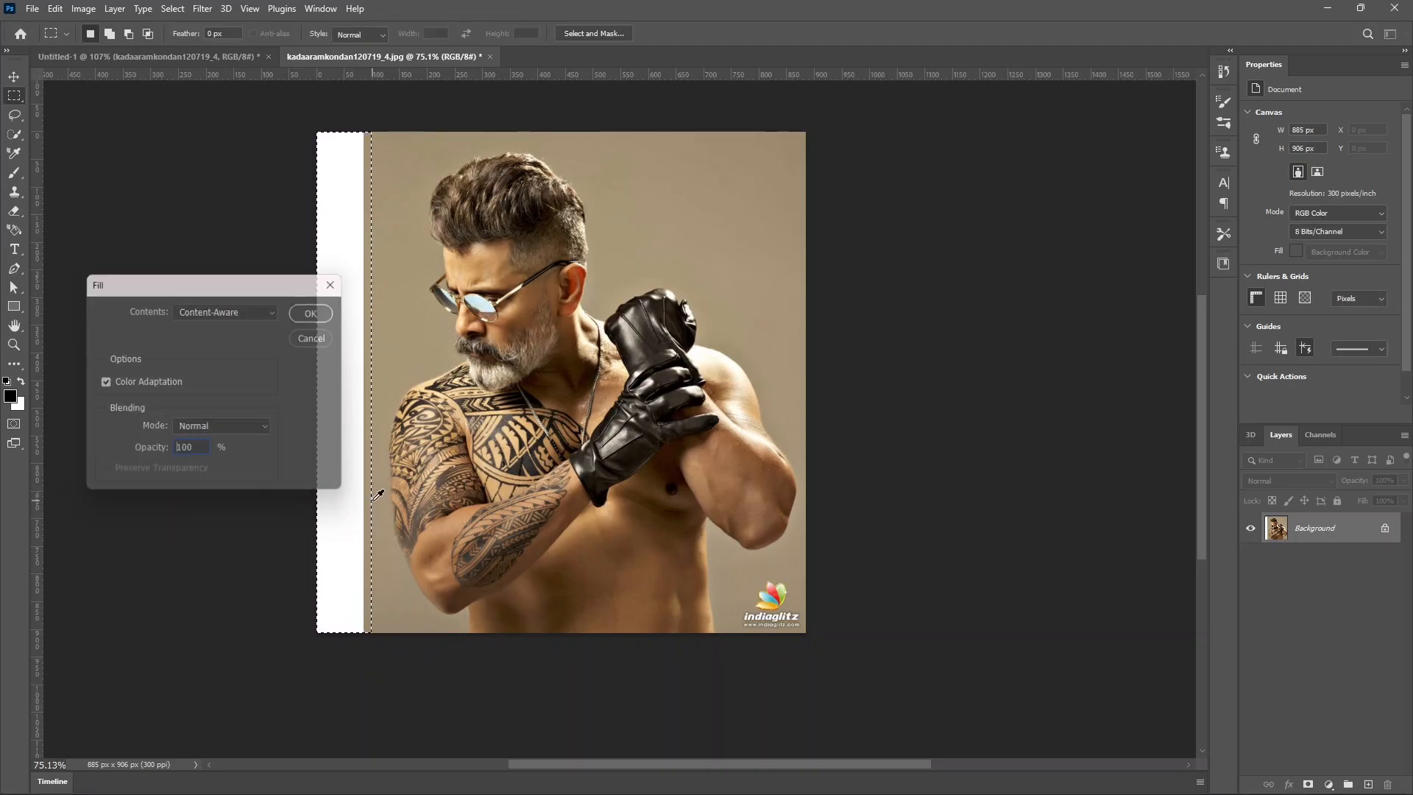
pyautogui.hotkey('ctrl', 'd')
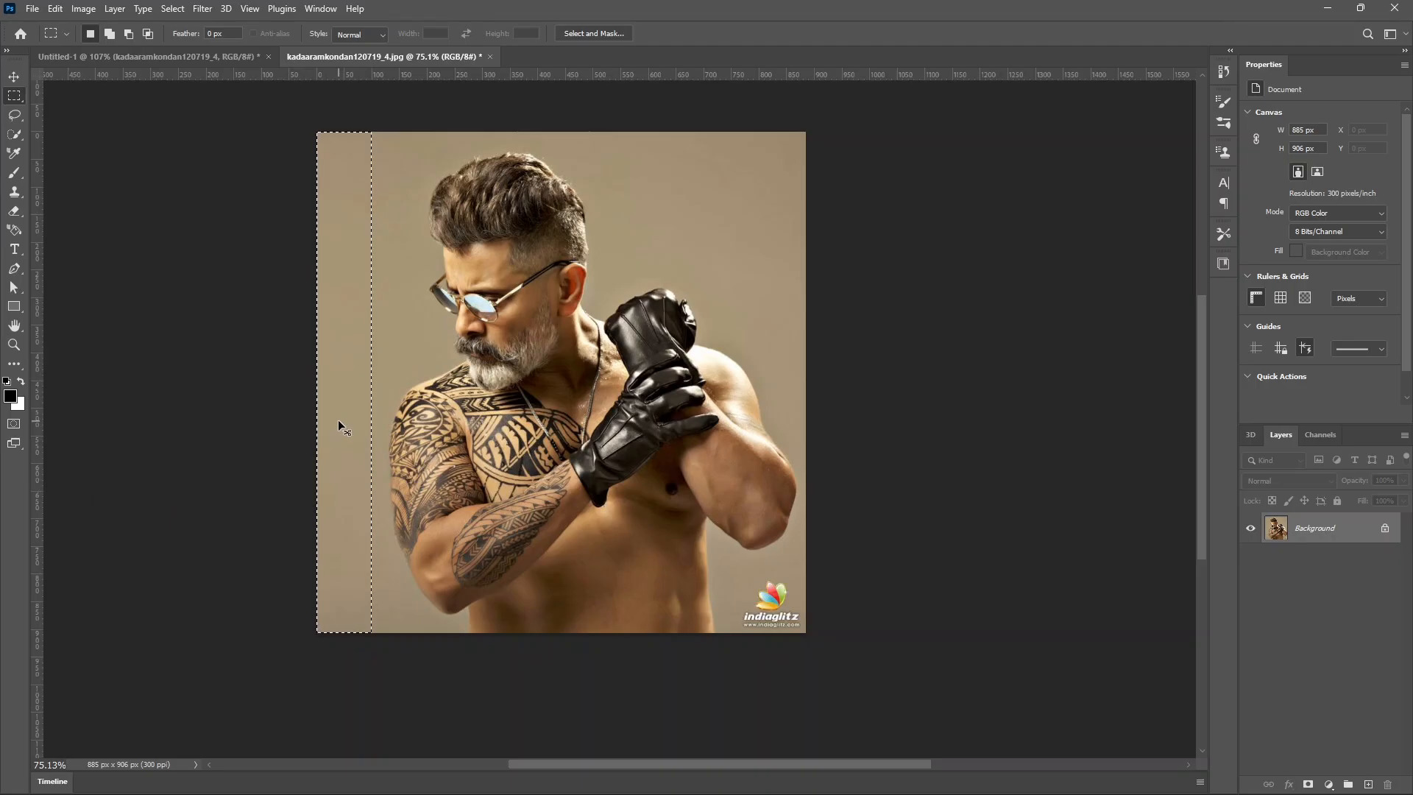
# Save the edited photo contents as a JPEG at quality 12 (Maximum) and close them to return to the poster
pyautogui.hotkey('ctrl', 's')
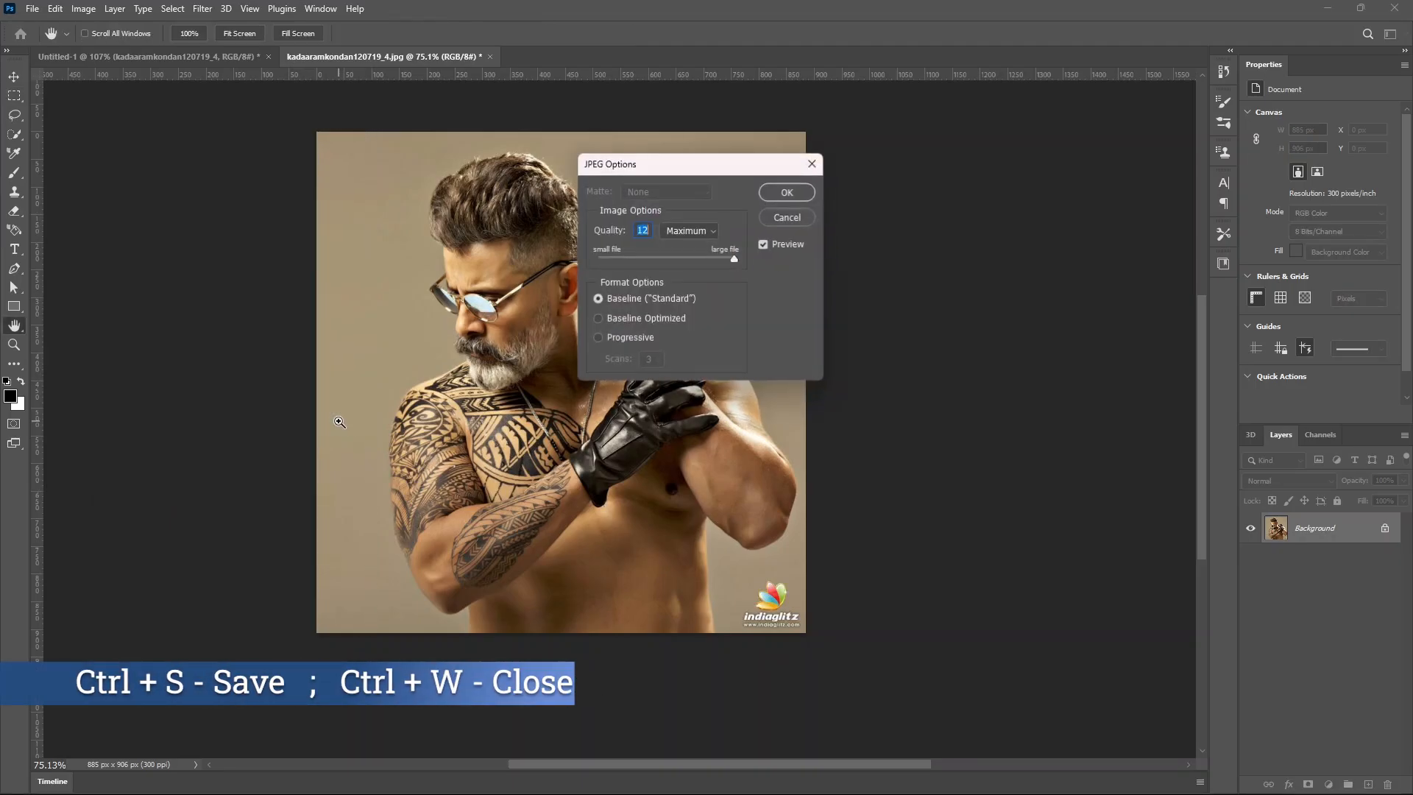
pyautogui.click(773, 192)
pyautogui.hotkey('ctrl', 'w')
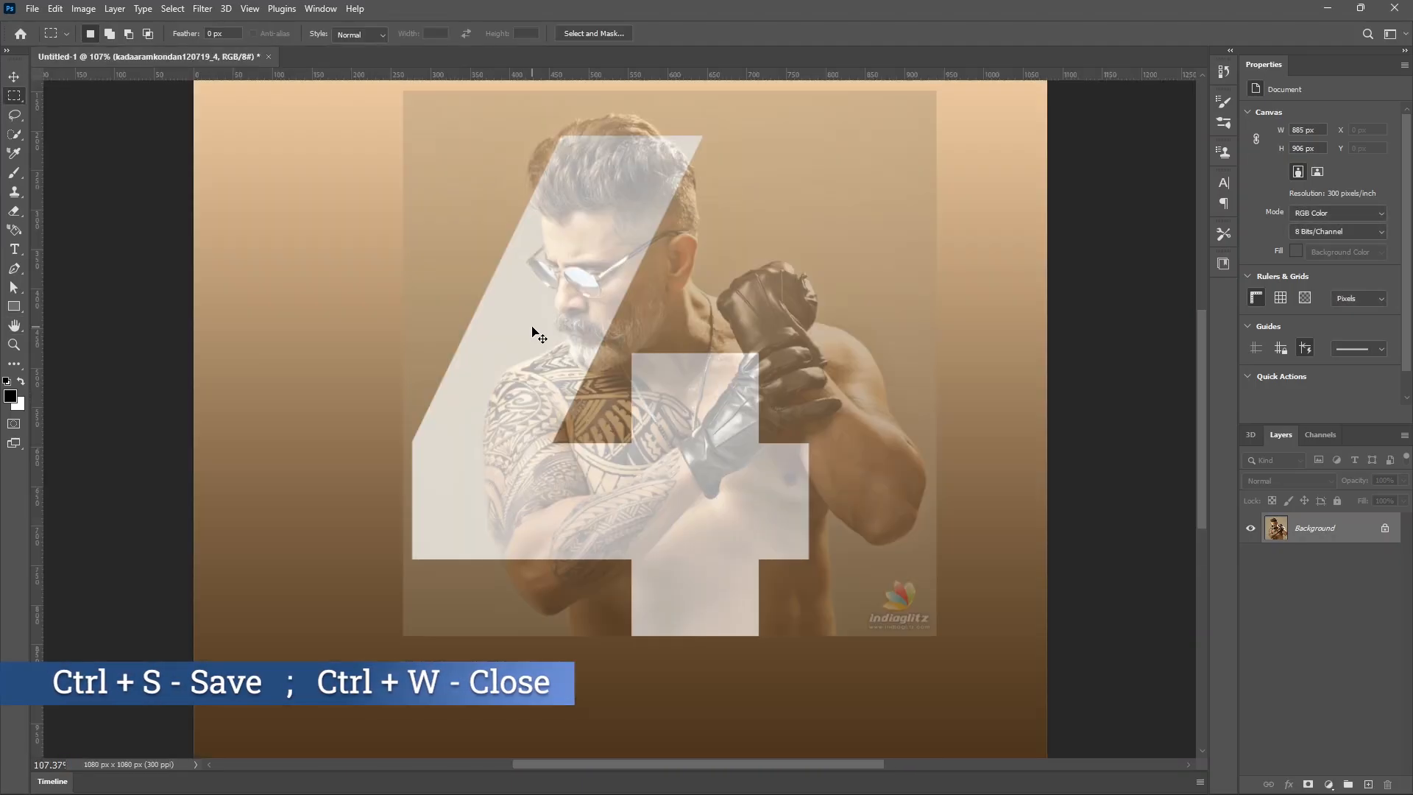
# Scale the photo to 679 x 694 px and position it at X 236 px, Y 149 px over the 4
pyautogui.moveTo(643, 301); pyautogui.dragTo(673, 298)
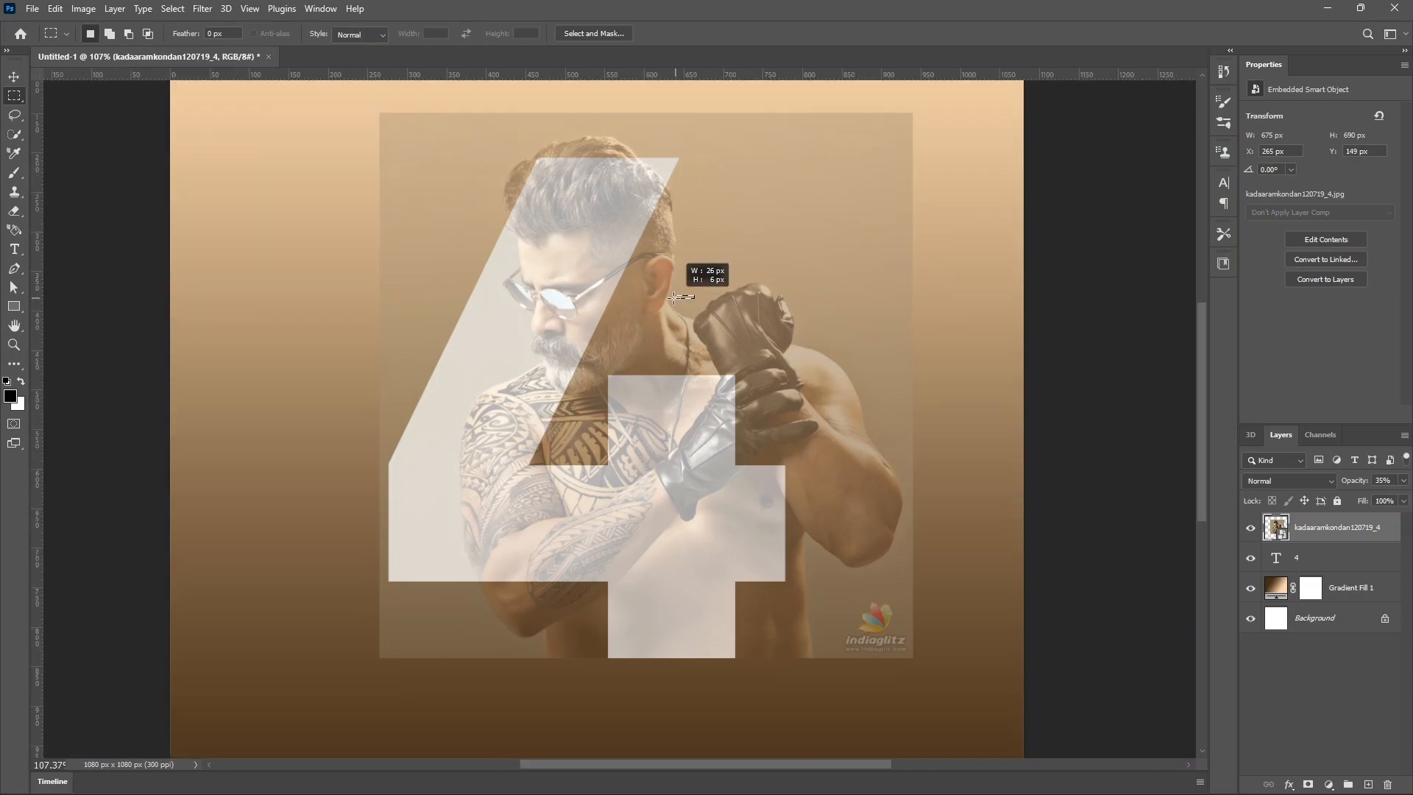
pyautogui.hotkey('ctrl', 't')
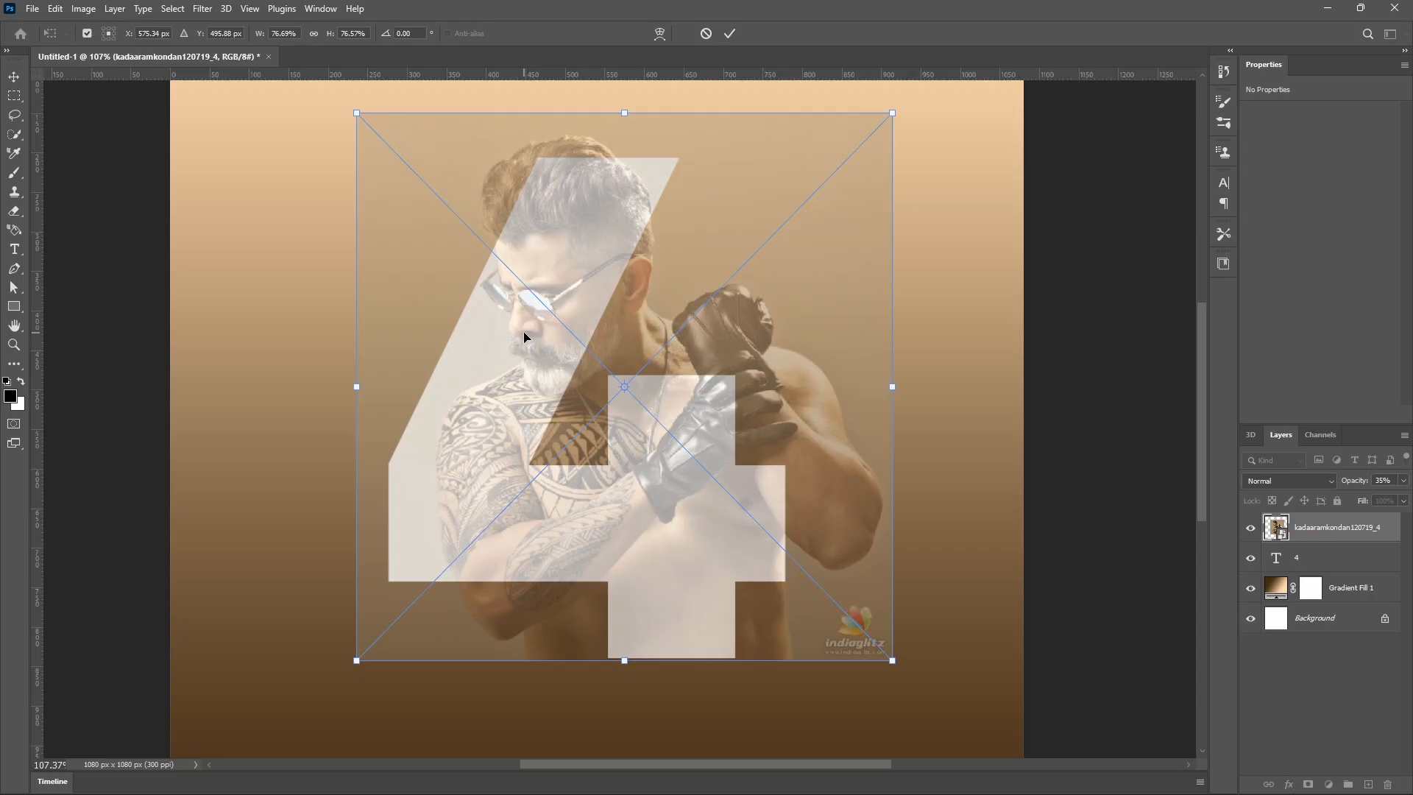
pyautogui.press('Return')
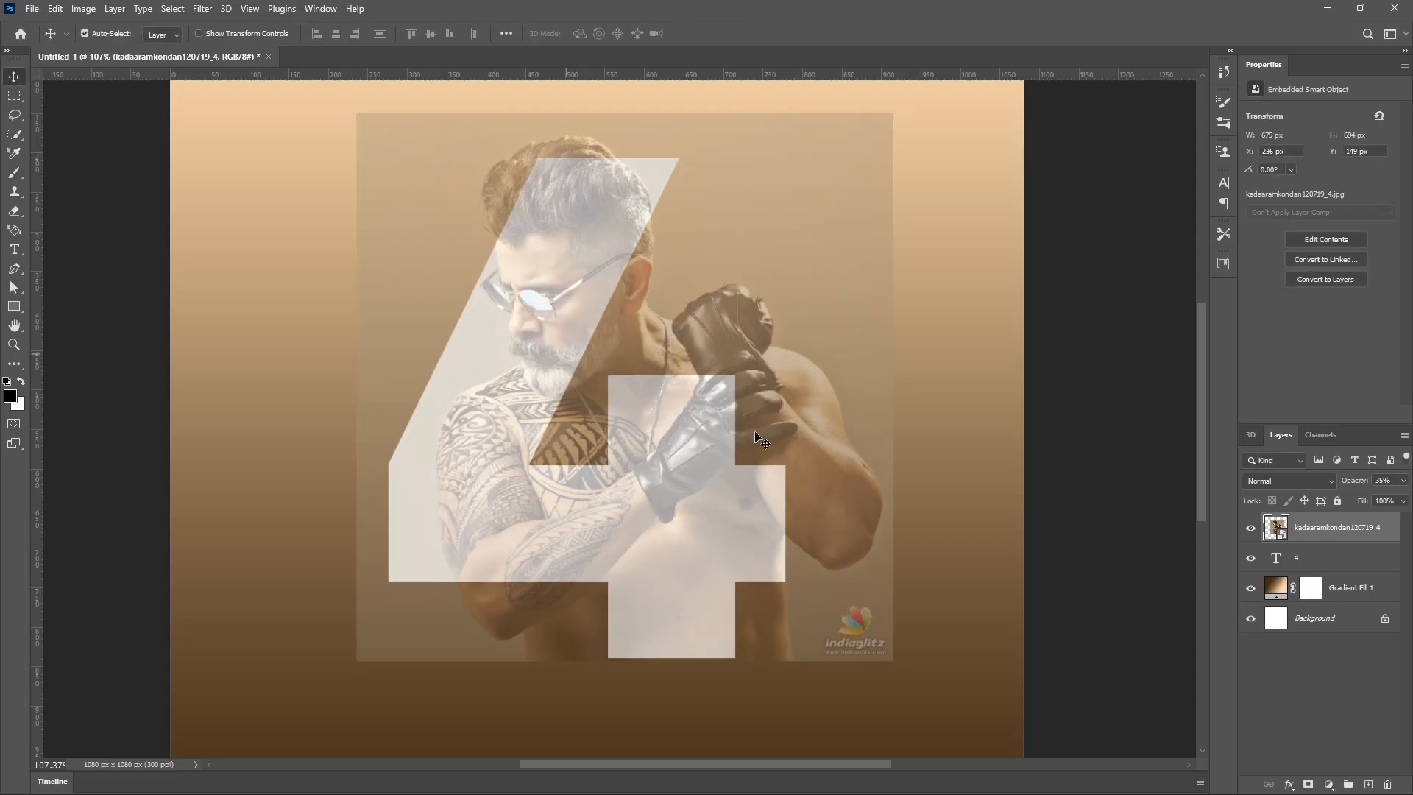
# Set the photo layer's opacity to 100% and clip it to the 4 text layer with a clipping mask
pyautogui.click(1404, 481)
pyautogui.moveTo(1355, 496); pyautogui.dragTo(1408, 497)
pyautogui.click(1324, 530)
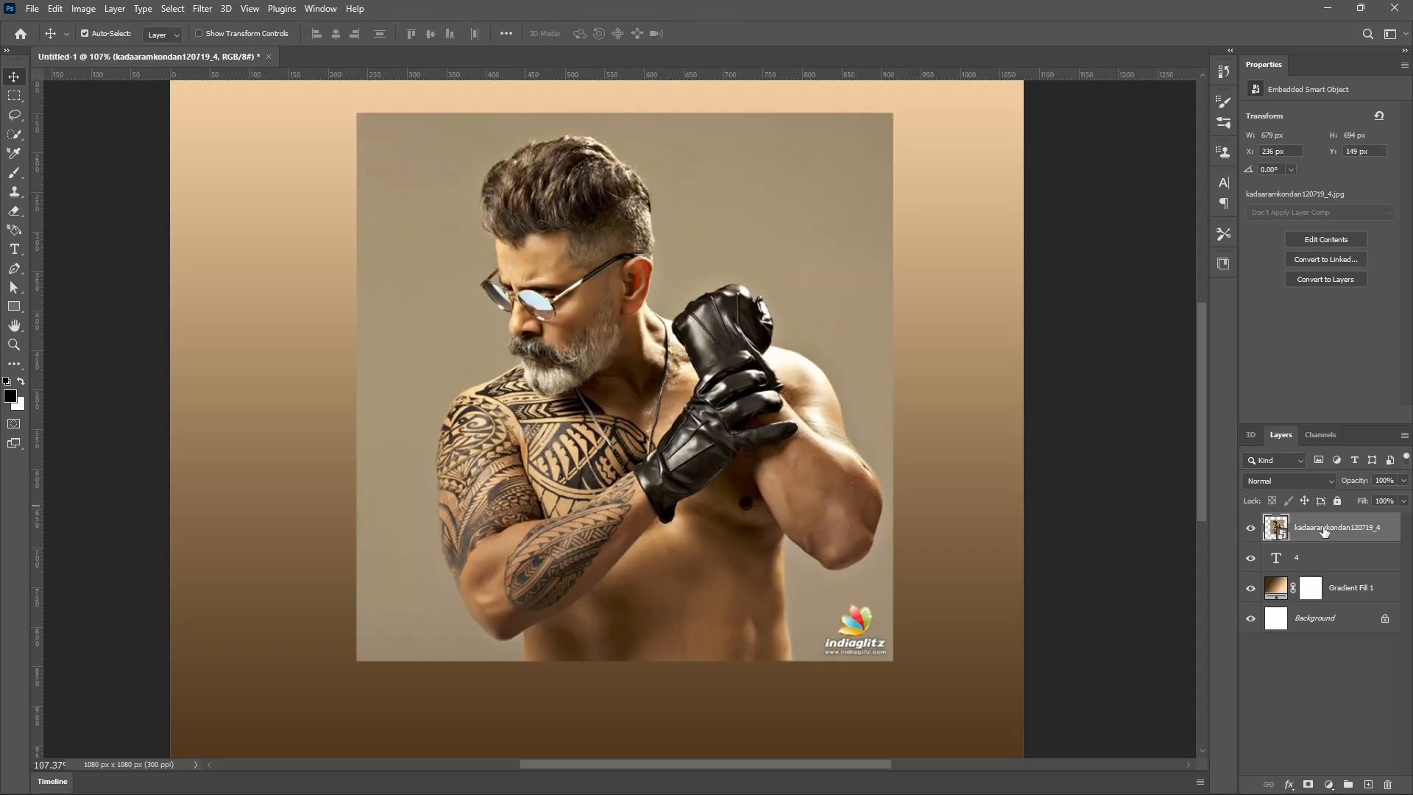
pyautogui.rightClick(1324, 530)
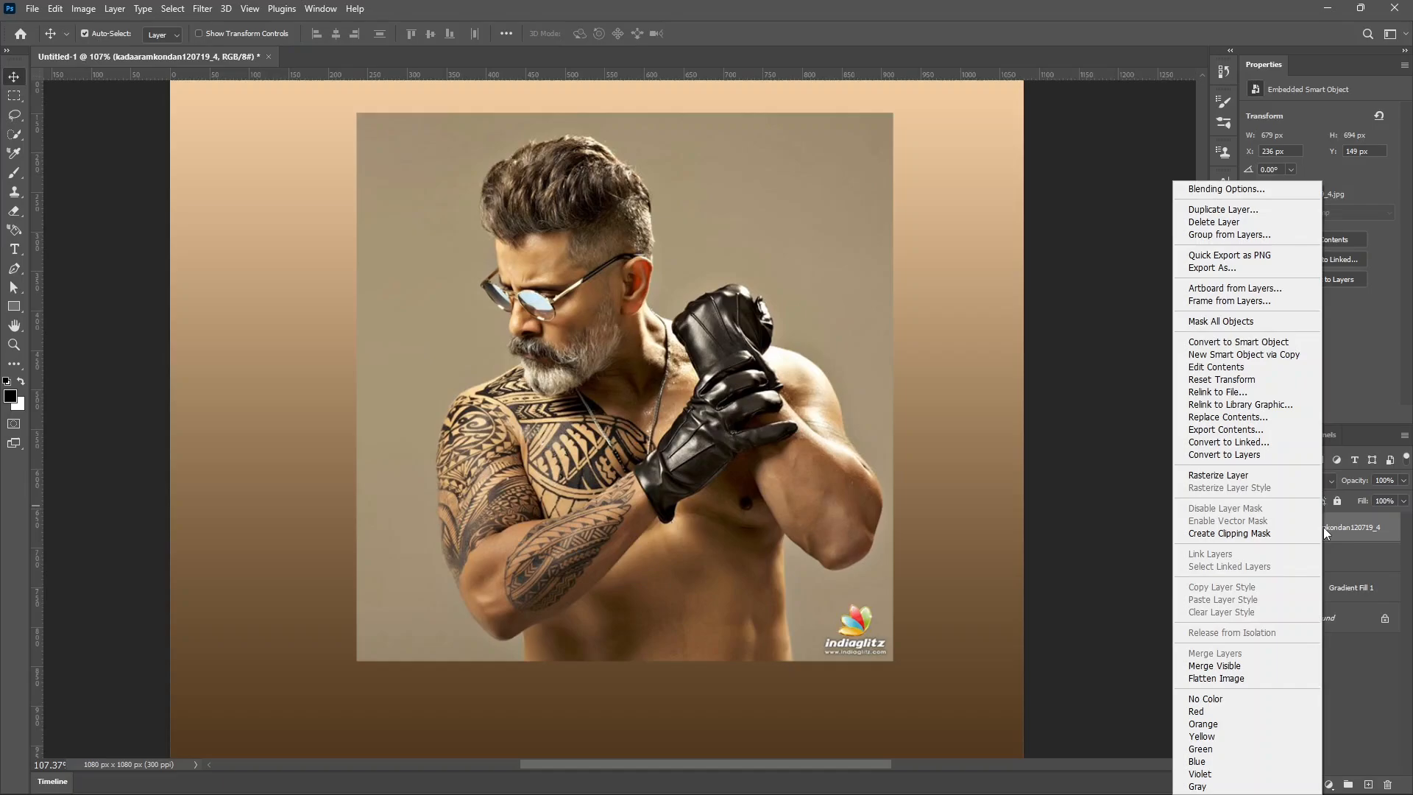
pyautogui.click(1242, 534)
pyautogui.scroll(-2, 571, 385)
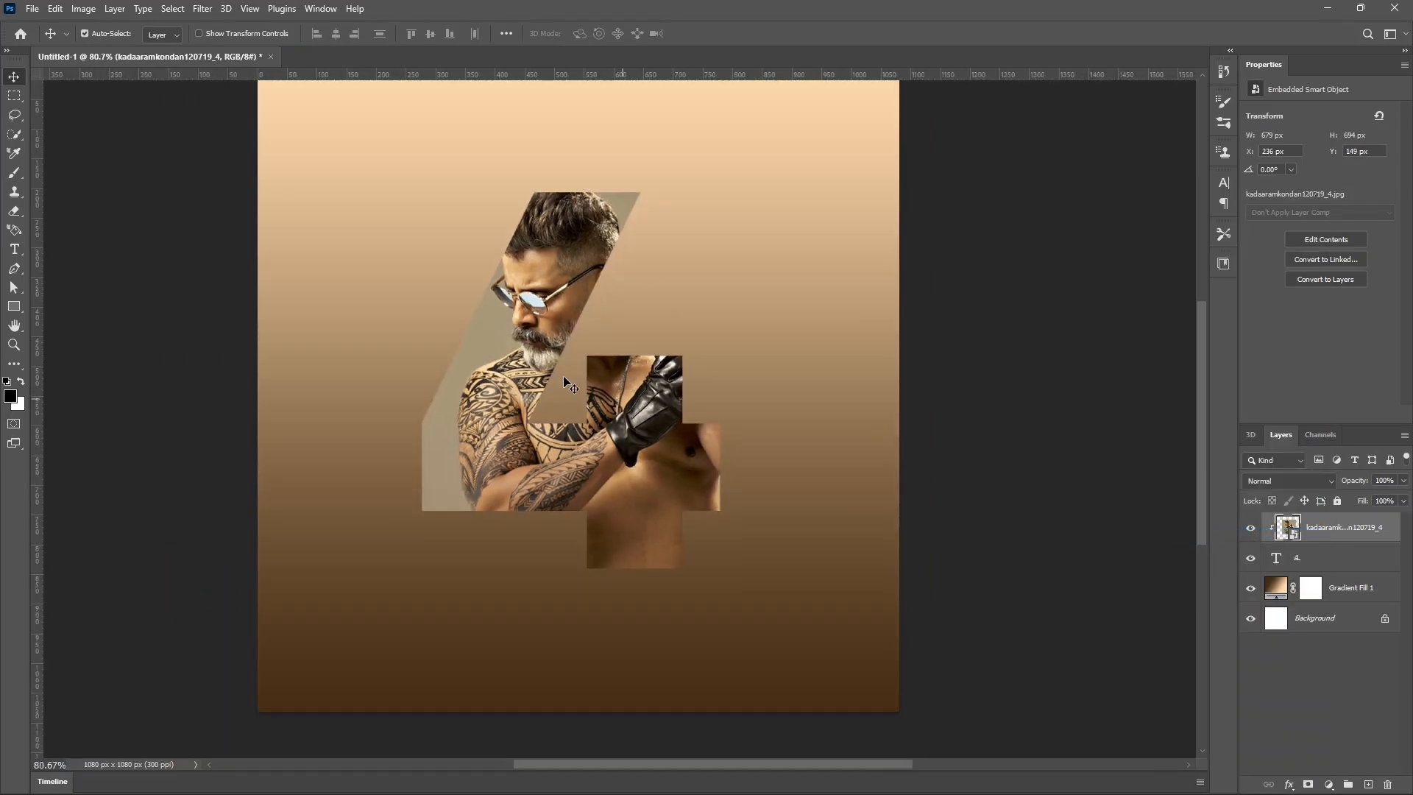
pyautogui.scroll(1, 577, 418)
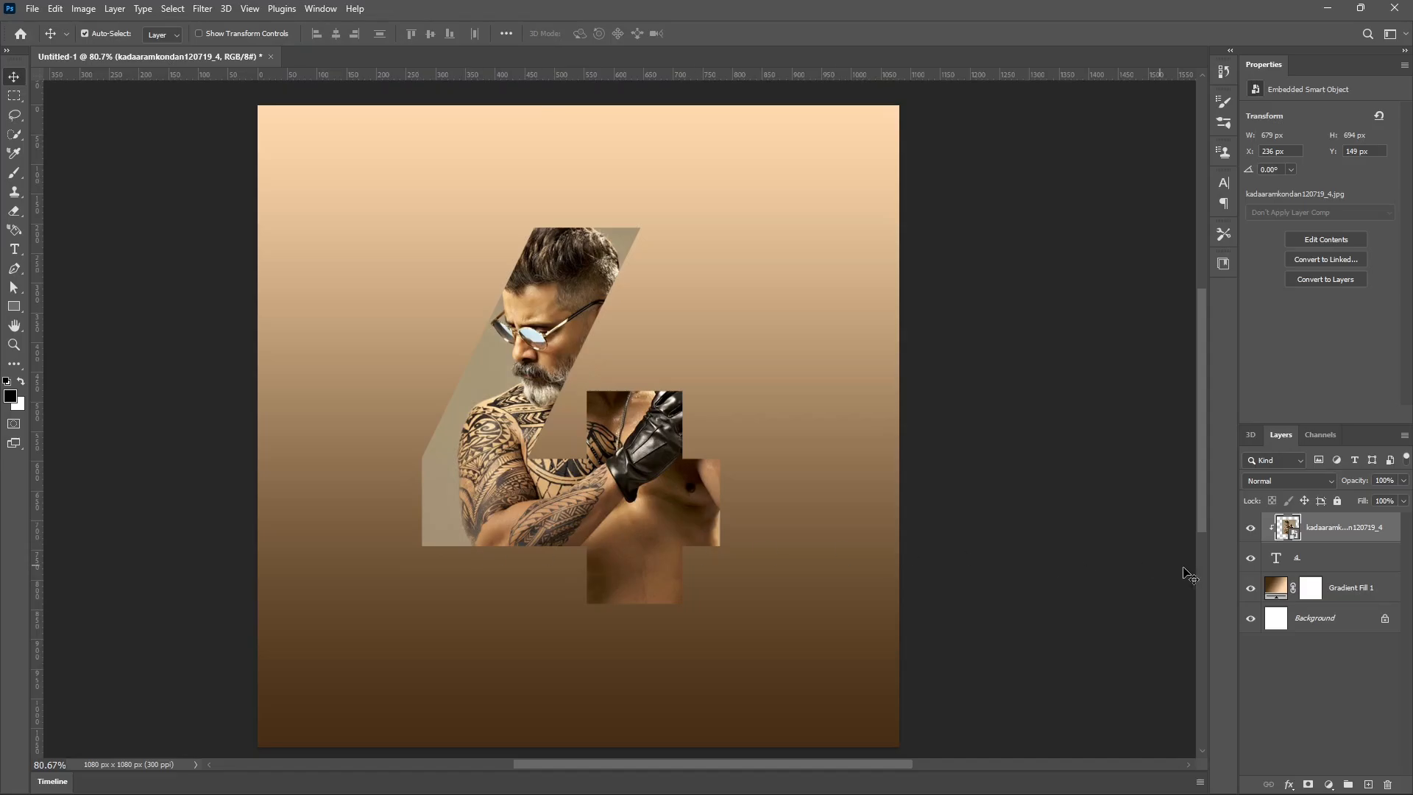
# Add a 4 px white outside Stroke at 100% opacity to the 4 text layer
pyautogui.click(1308, 558)
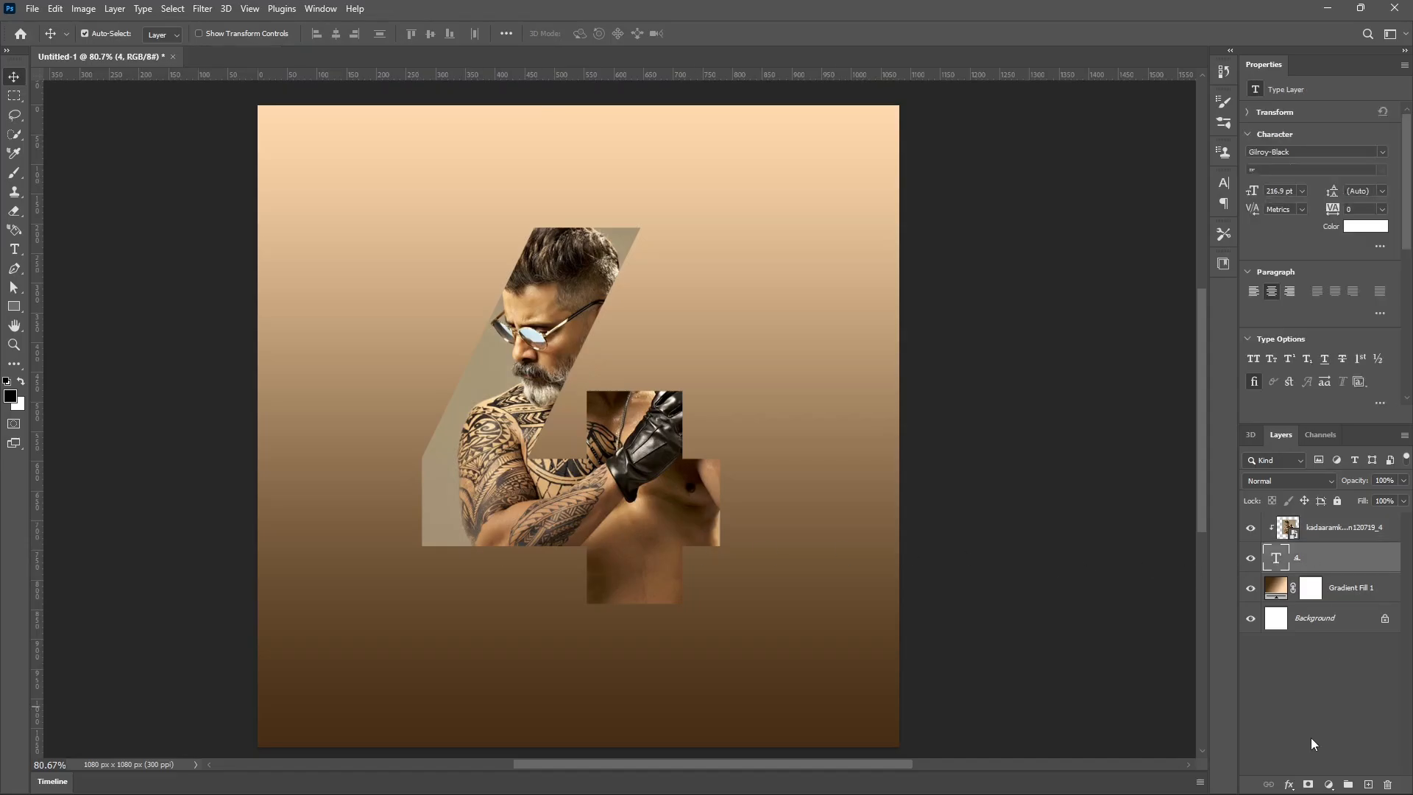
pyautogui.click(1288, 784)
pyautogui.click(1302, 678)
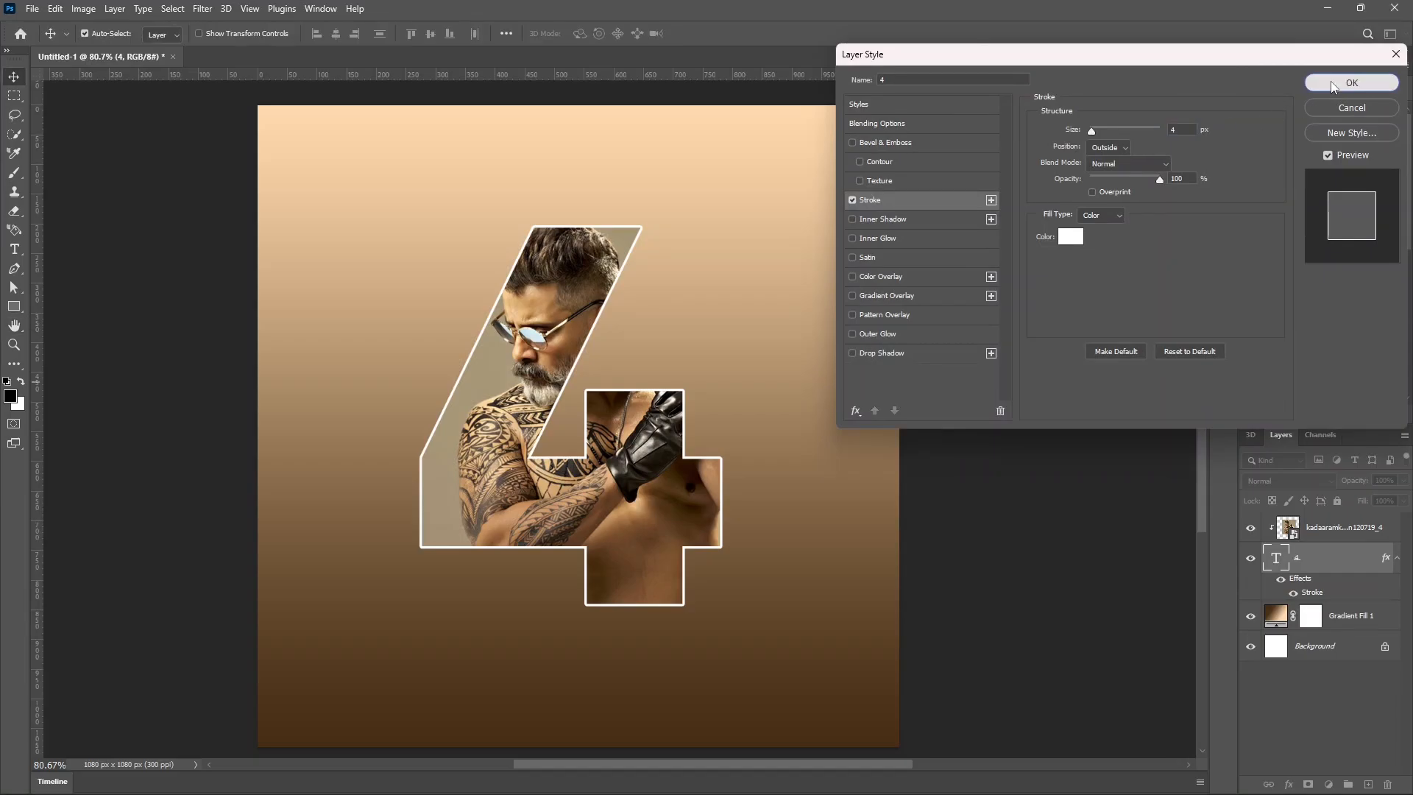
pyautogui.click(1351, 83)
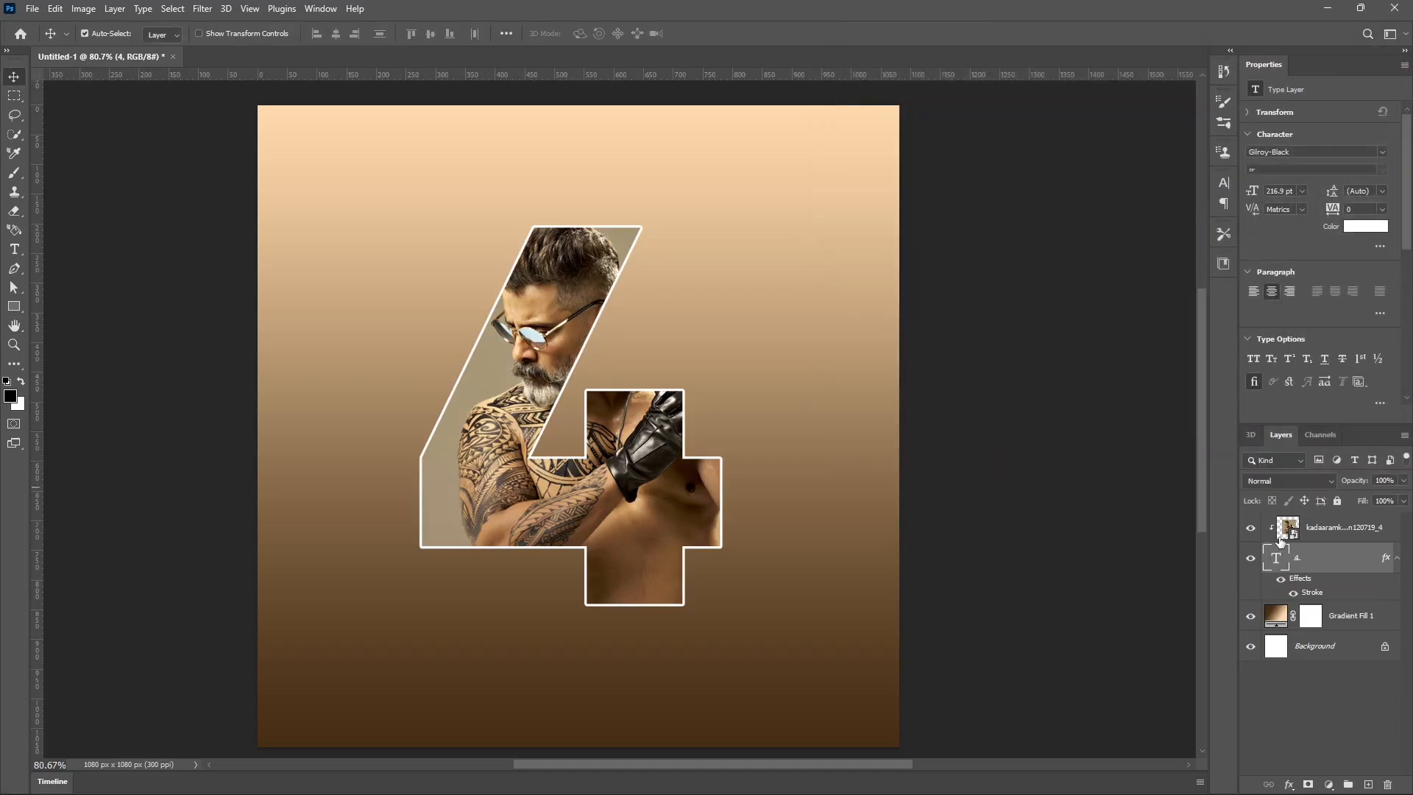
# Duplicate the photo layer, select the man with Select Subject, and mask the copy to that selection
pyautogui.click(1350, 535)
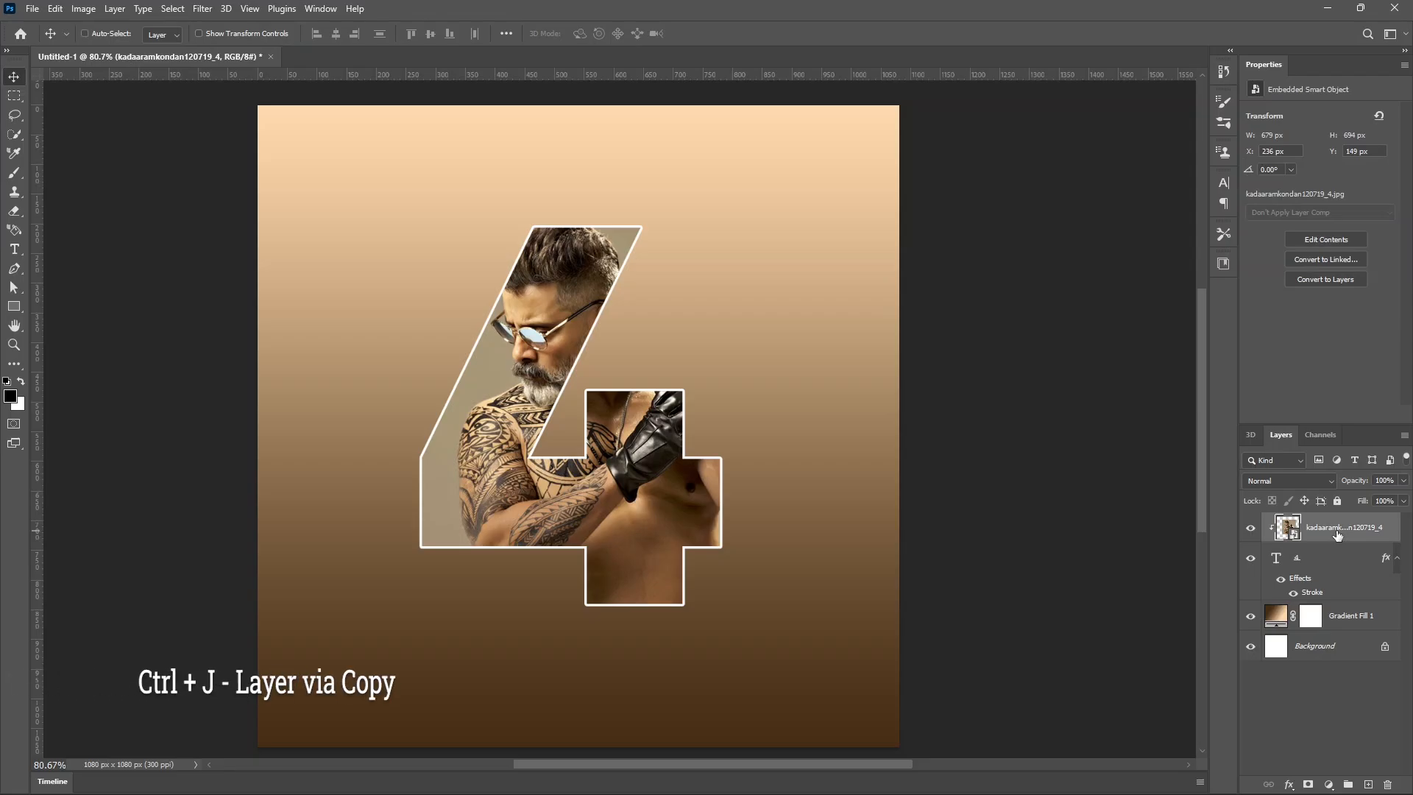
pyautogui.hotkey('ctrl', 'j')
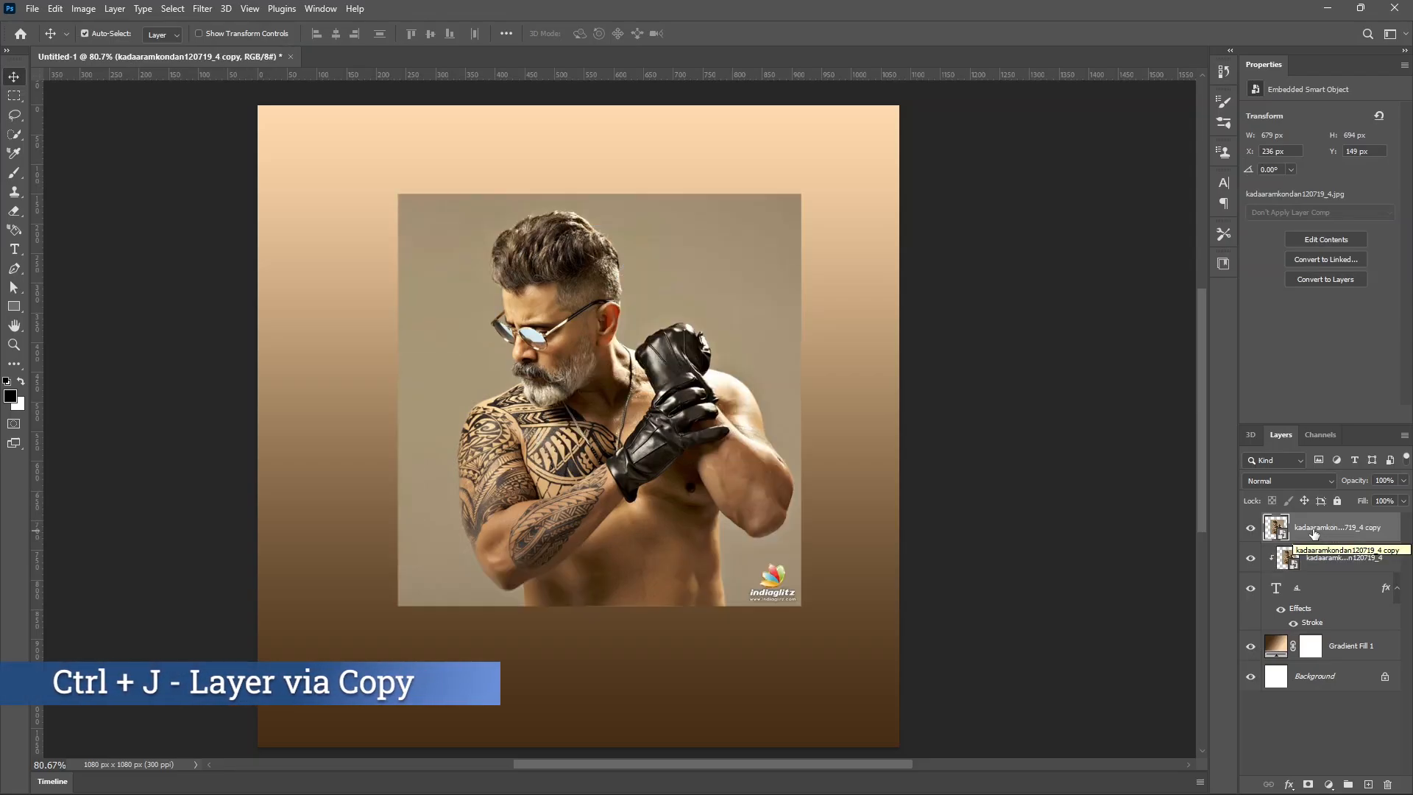
pyautogui.click(170, 8)
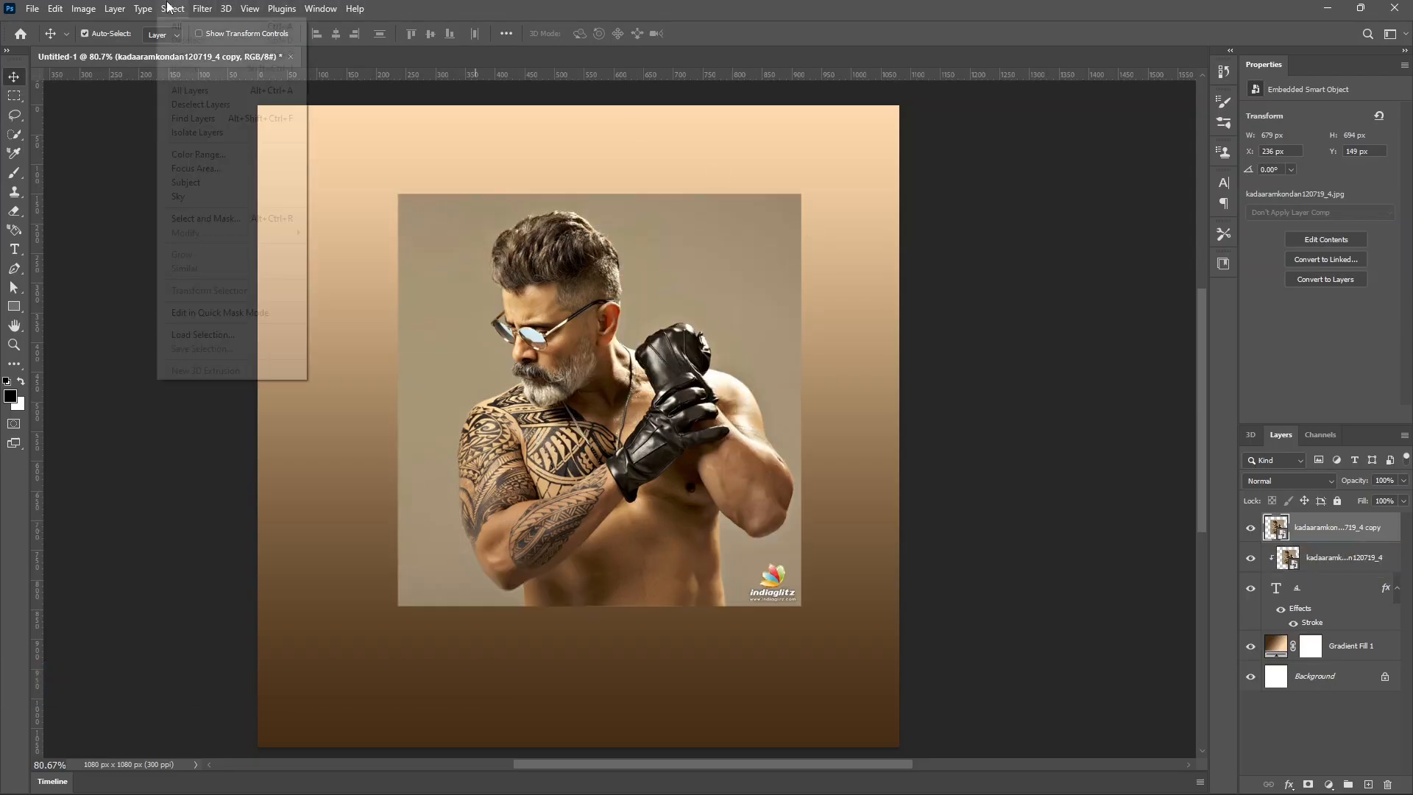
pyautogui.click(185, 182)
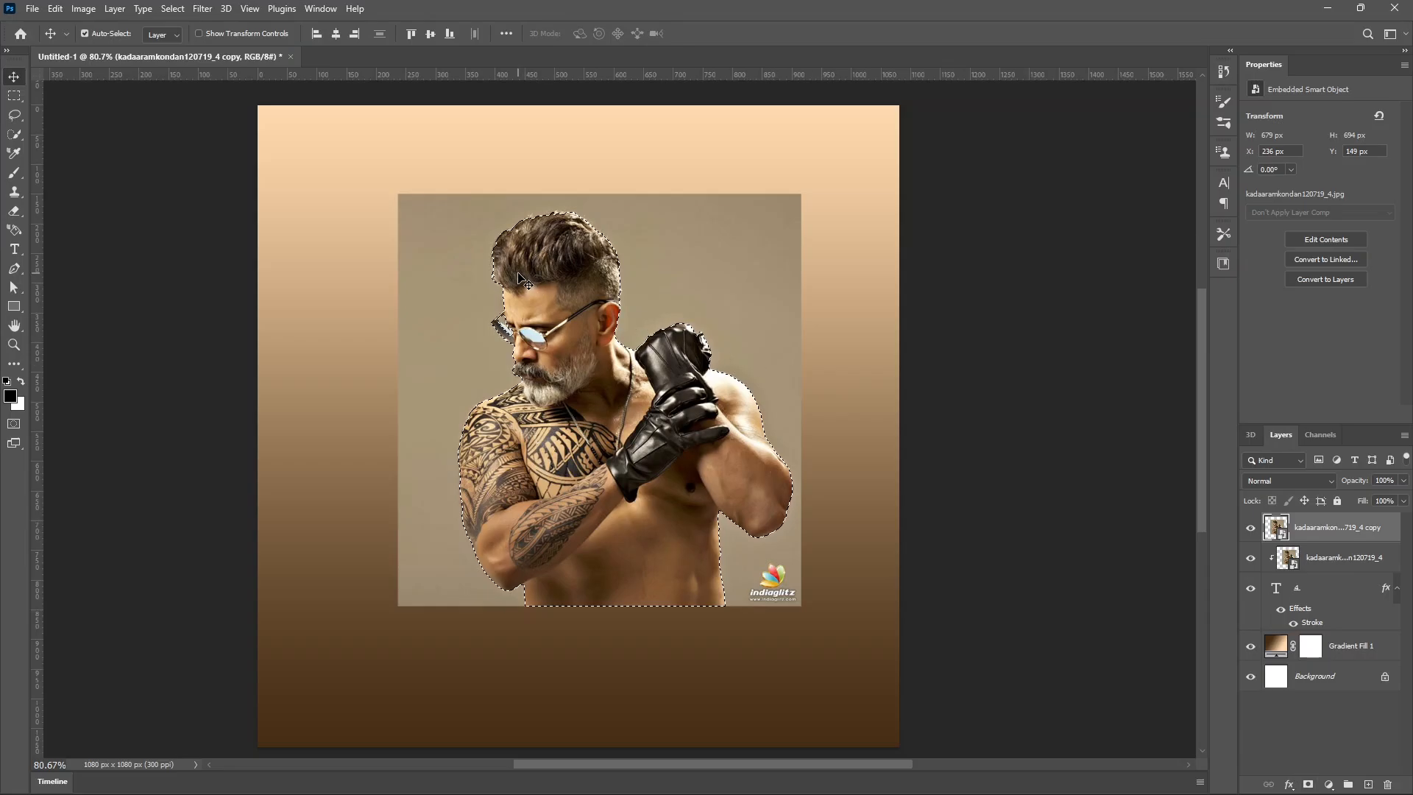
pyautogui.scroll(2, 518, 278)
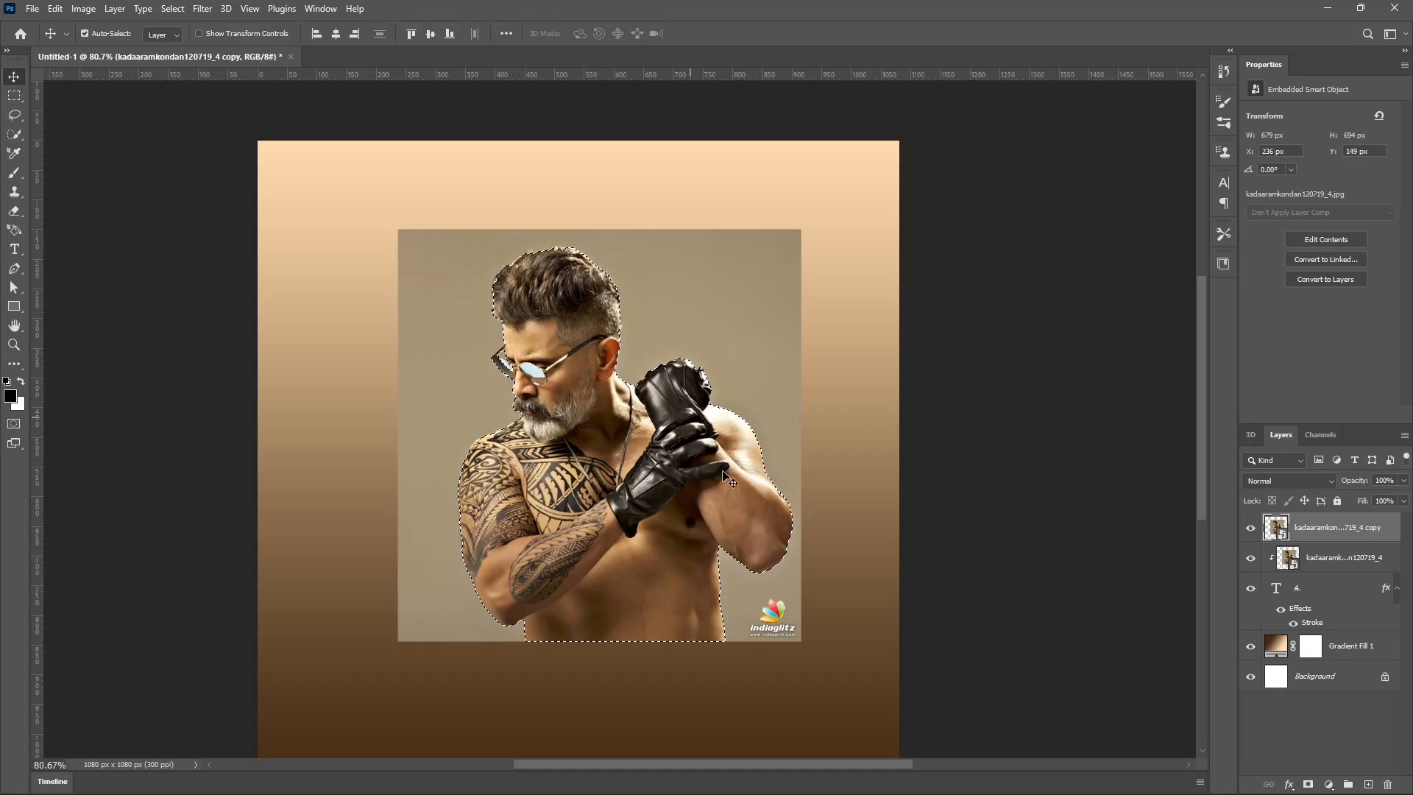
pyautogui.click(1309, 786)
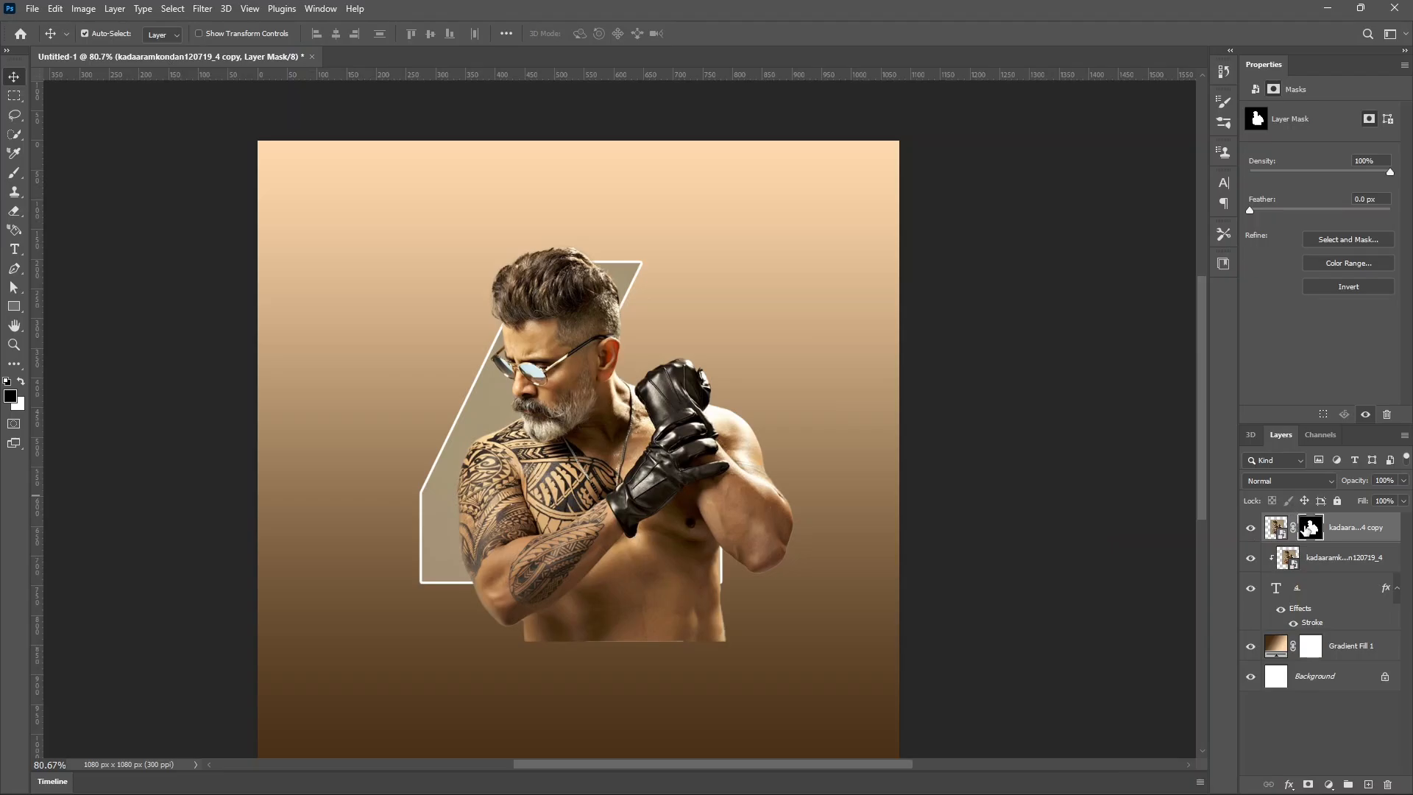
# Paint the copy's mask black with a 100 px brush, hiding the arms and torso outside the 4 but keeping the hair and glasses
pyautogui.press('b')
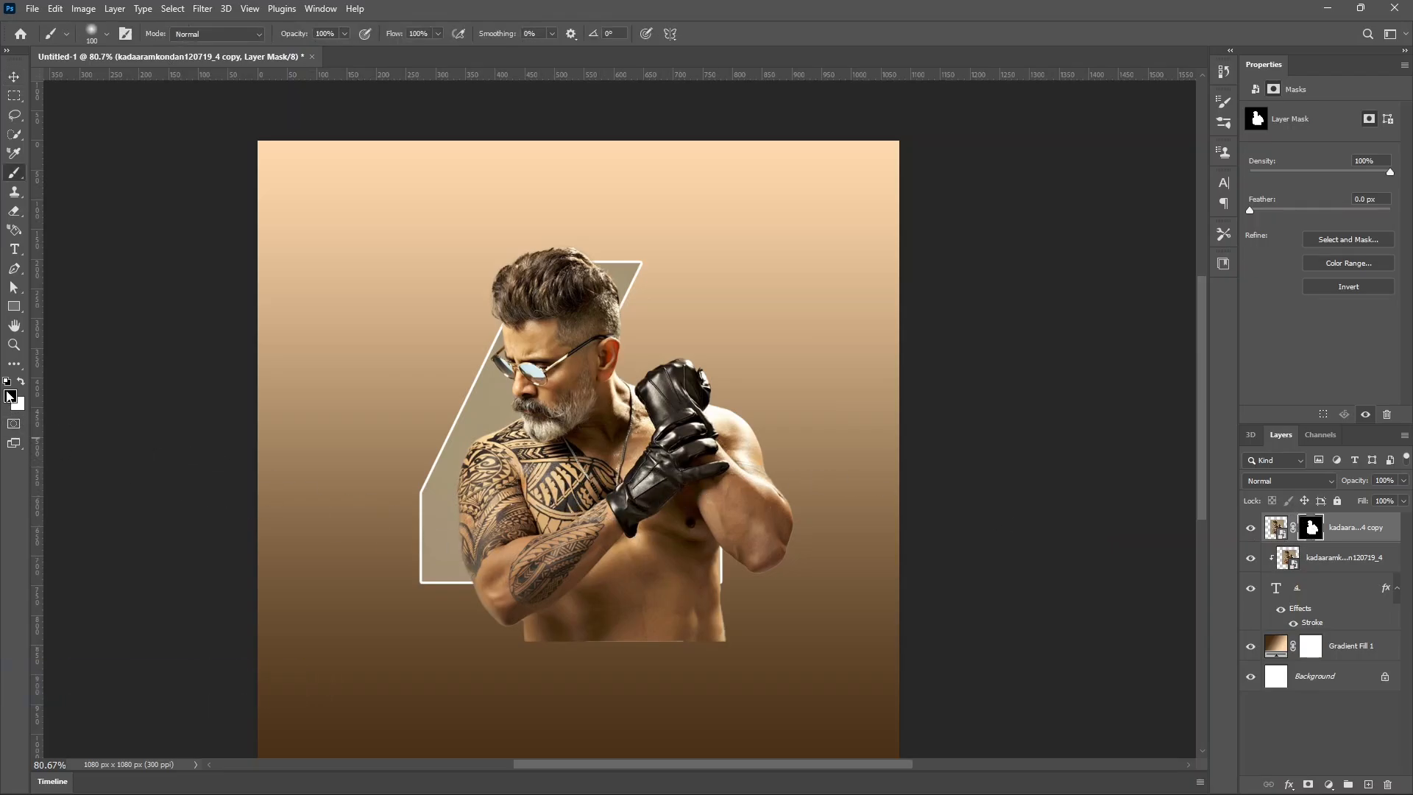
pyautogui.moveTo(459, 589)
pyautogui.mouseDown()
pyautogui.moveTo(568, 591)
pyautogui.moveTo(488, 617)
pyautogui.moveTo(648, 617)
pyautogui.moveTo(545, 637)
pyautogui.mouseUp()
pyautogui.moveTo(765, 625); pyautogui.dragTo(655, 599)
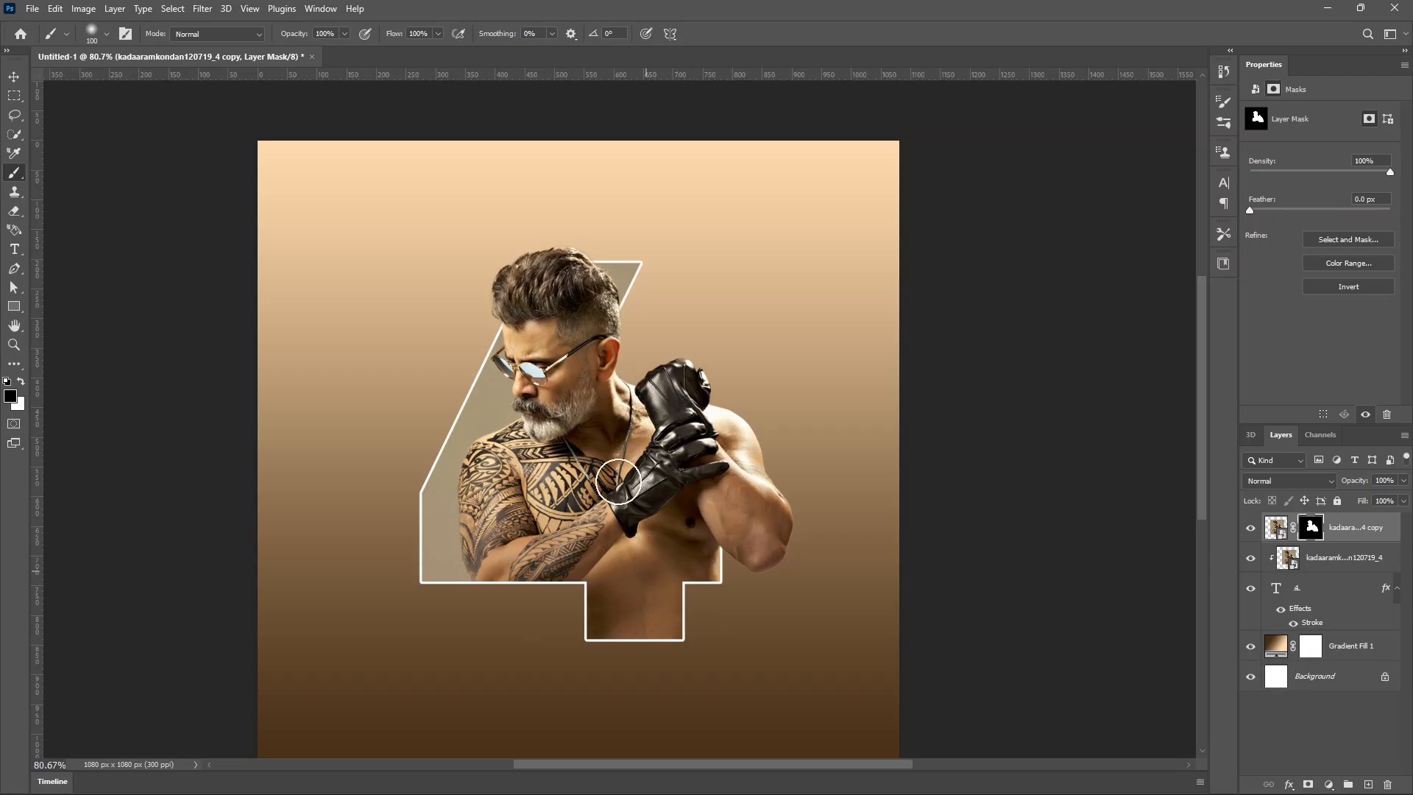
pyautogui.moveTo(802, 514)
pyautogui.mouseDown()
pyautogui.moveTo(751, 571)
pyautogui.moveTo(736, 500)
pyautogui.moveTo(666, 416)
pyautogui.moveTo(584, 450)
pyautogui.moveTo(618, 385)
pyautogui.moveTo(609, 340)
pyautogui.moveTo(637, 317)
pyautogui.moveTo(618, 380)
pyautogui.moveTo(546, 487)
pyautogui.moveTo(580, 468)
pyautogui.moveTo(704, 490)
pyautogui.moveTo(750, 539)
pyautogui.moveTo(713, 562)
pyautogui.moveTo(650, 417)
pyautogui.mouseUp()
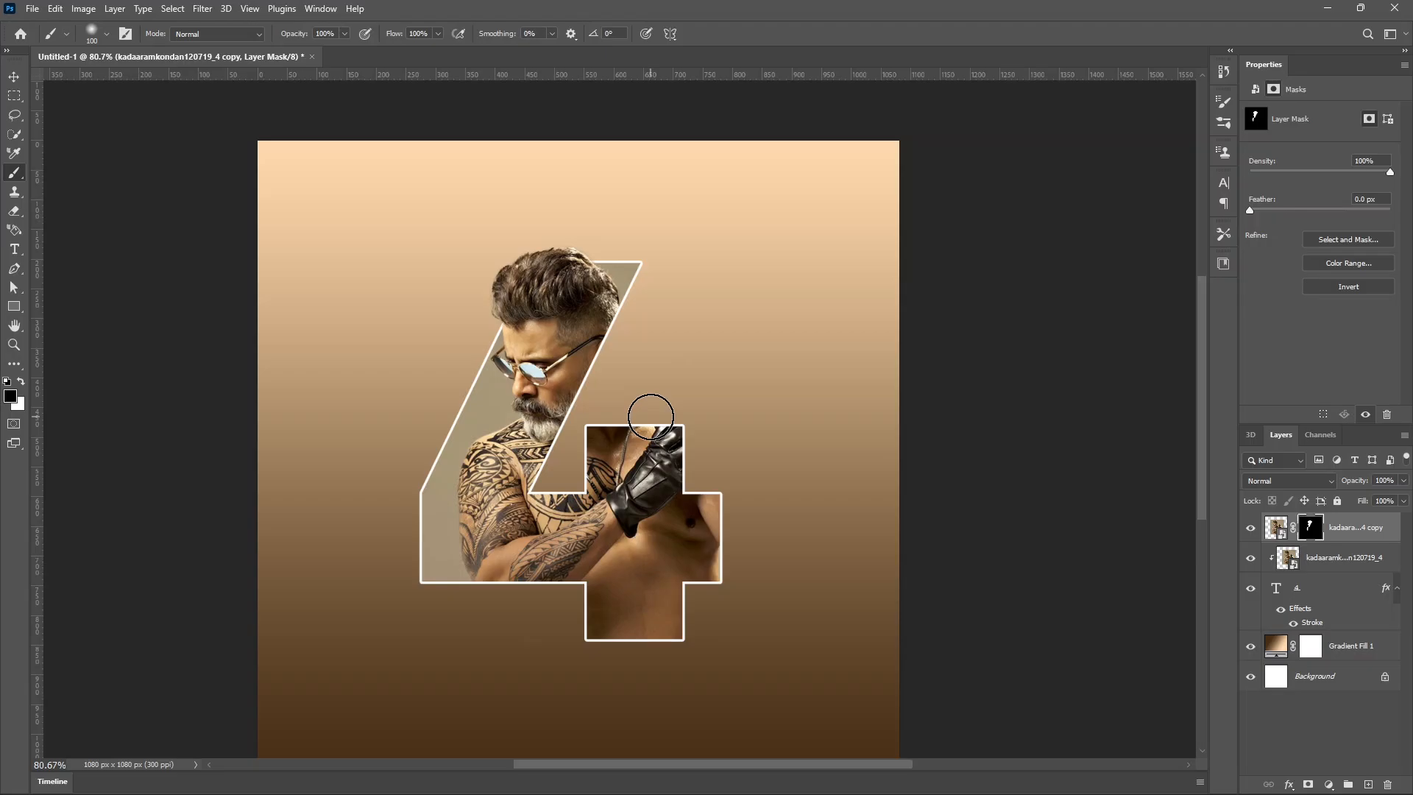
pyautogui.press('v')
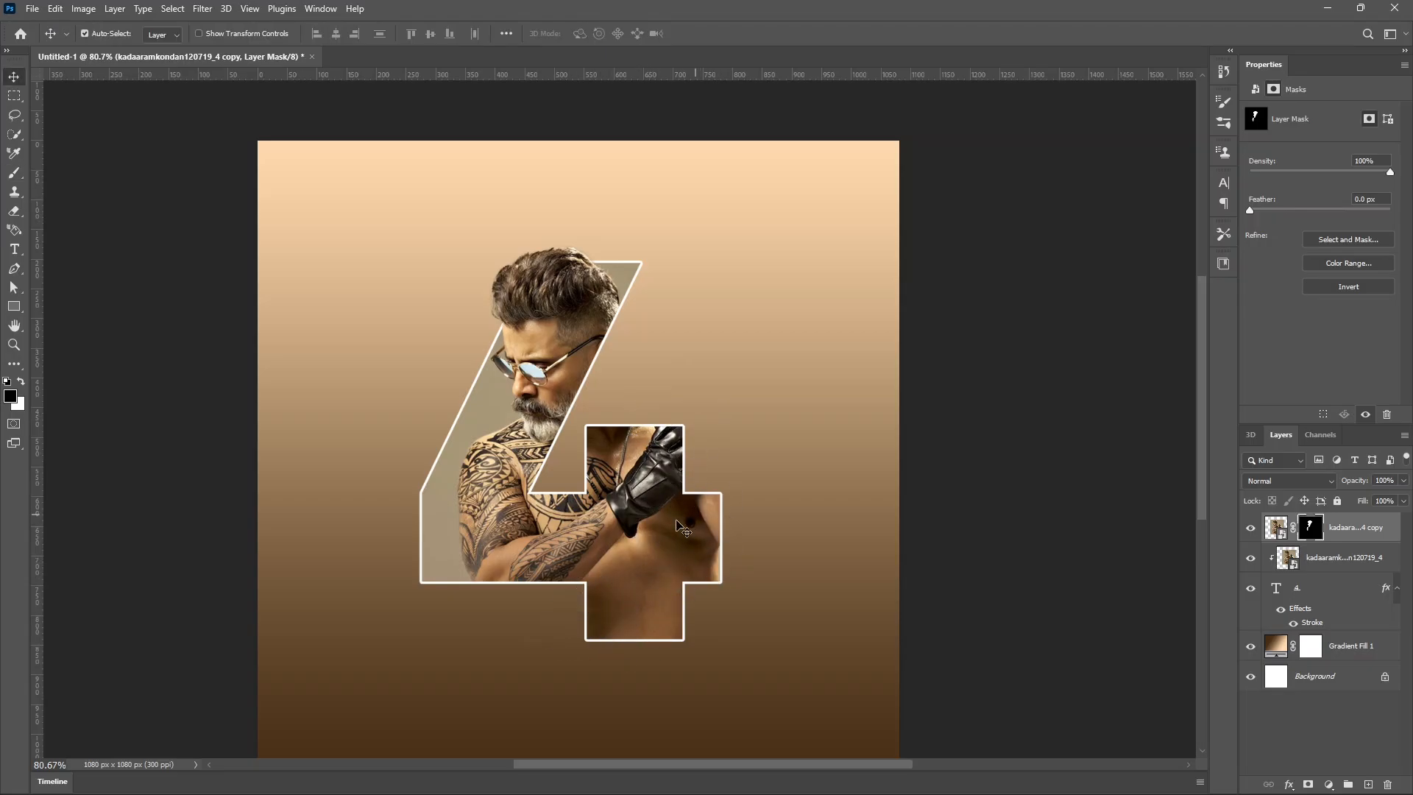
# Duplicate the 4 text layer and delete the Stroke effect from the lower 4
pyautogui.click(1304, 589)
pyautogui.hotkey('ctrl', 'j')
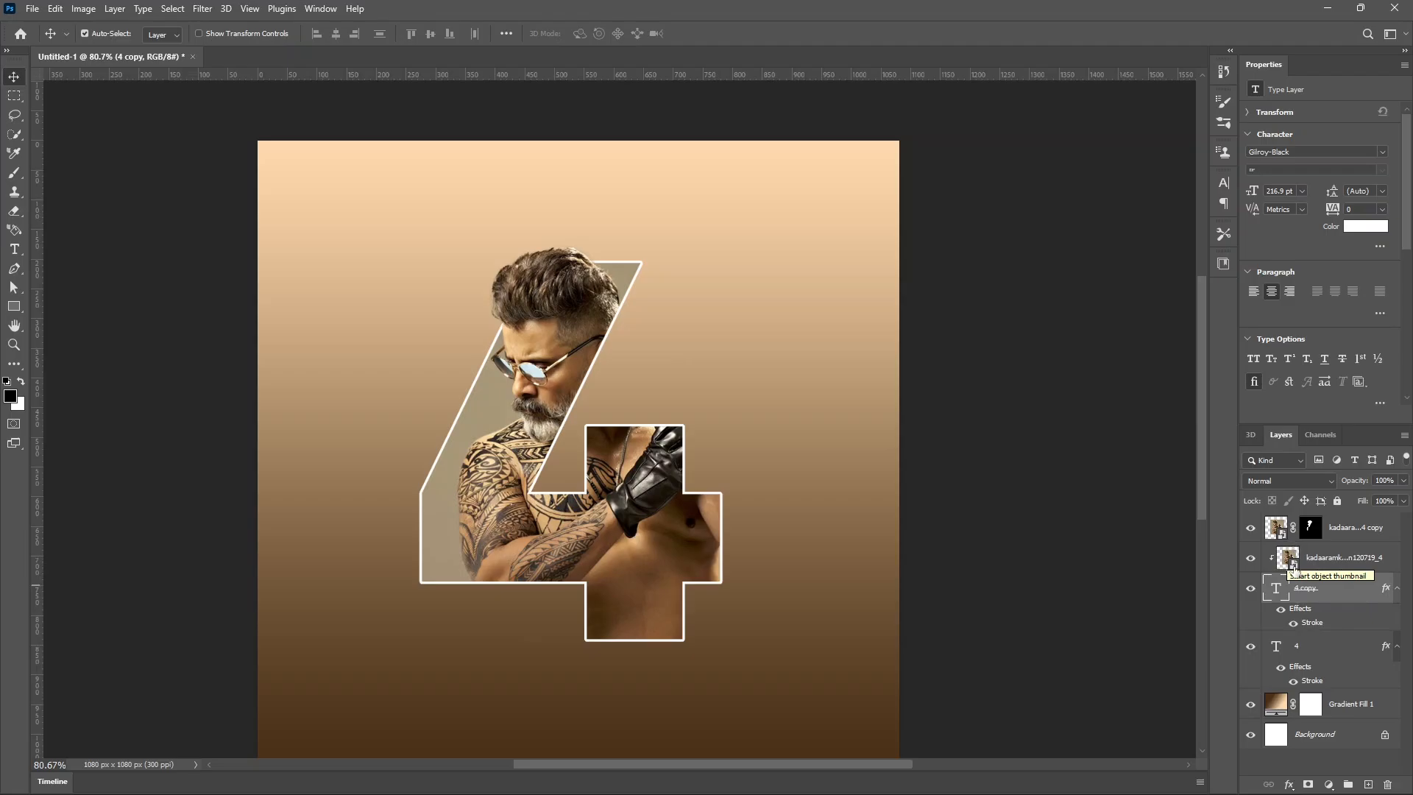
pyautogui.moveTo(1312, 681)
pyautogui.mouseDown()
pyautogui.moveTo(1361, 714)
pyautogui.moveTo(1388, 785)
pyautogui.mouseUp()
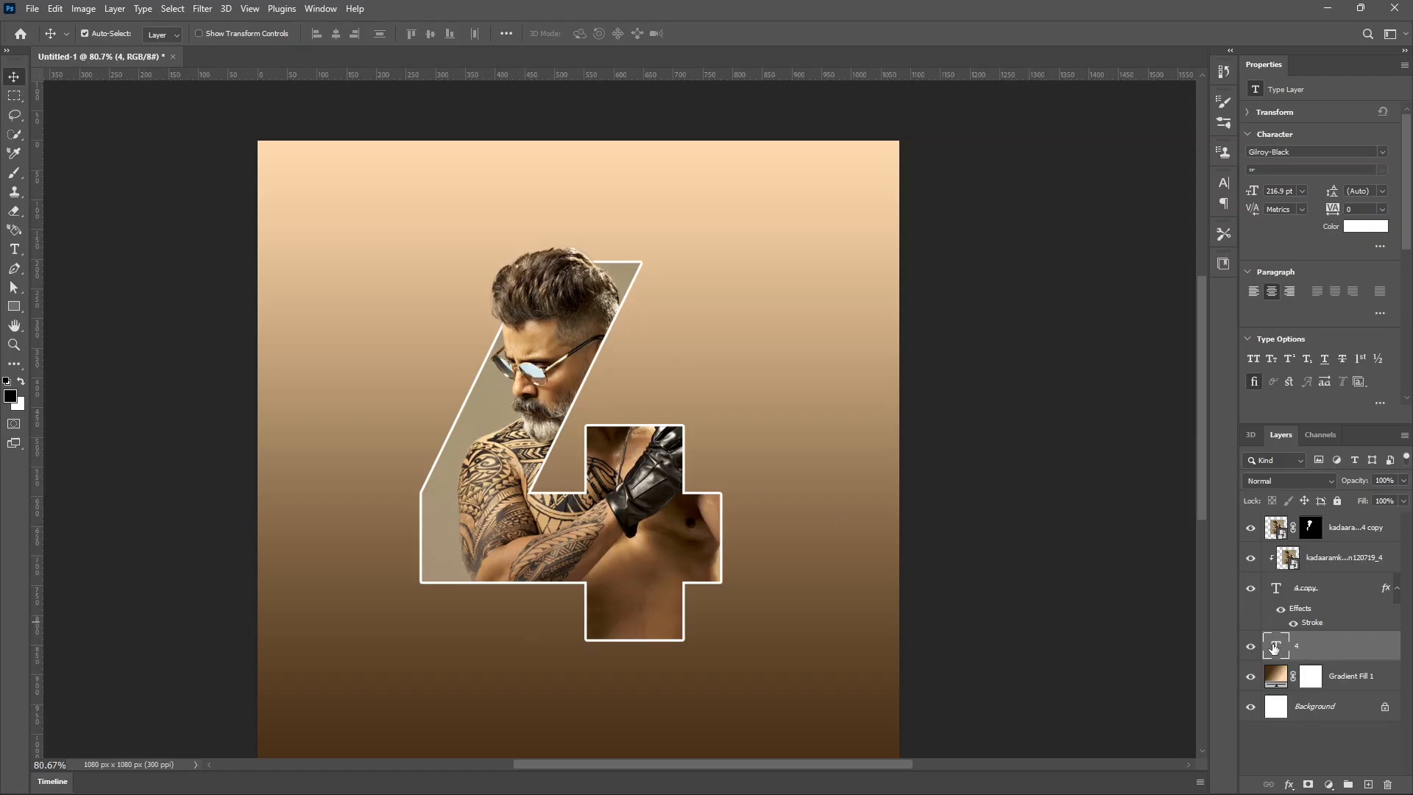
# Change the text color of the lower 4 to black
pyautogui.doubleClick(1276, 647)
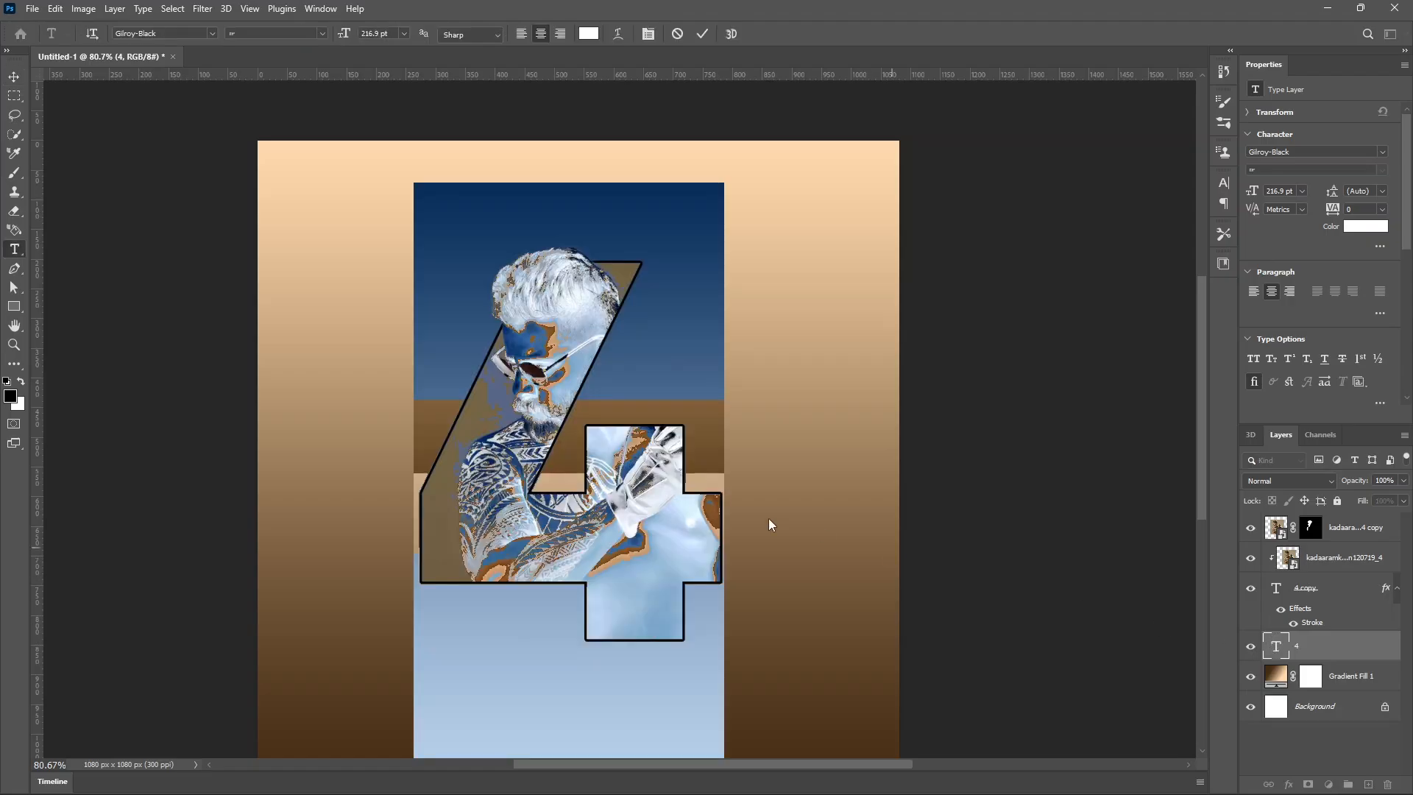
pyautogui.click(20, 382)
pyautogui.click(20, 383)
pyautogui.click(14, 78)
# Move the black 4 20 px right and 20 px down so it shows as an offset shadow
pyautogui.hotkey('ctrl', 't')
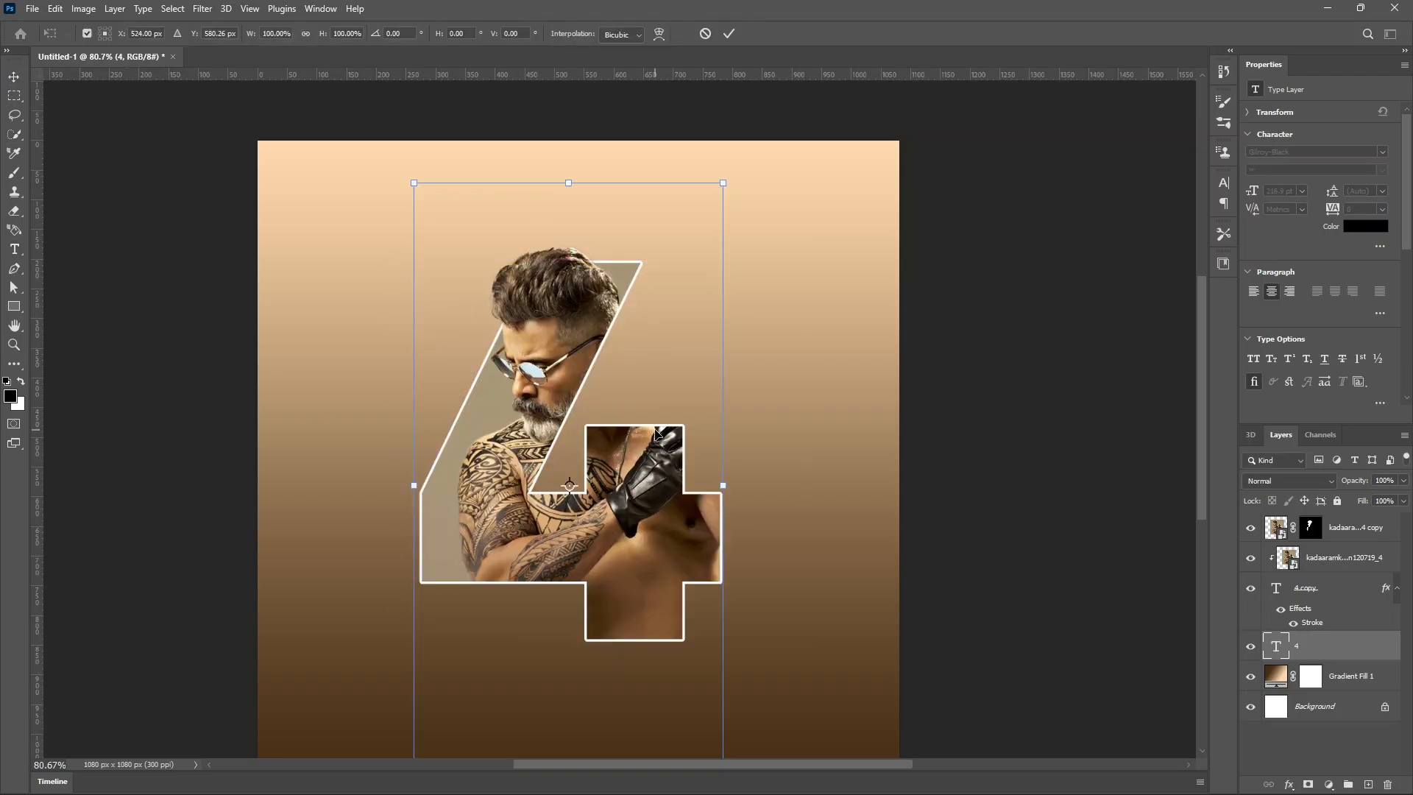
pyautogui.hotkey('shift', 'Right')
pyautogui.hotkey('shift', 'Right')
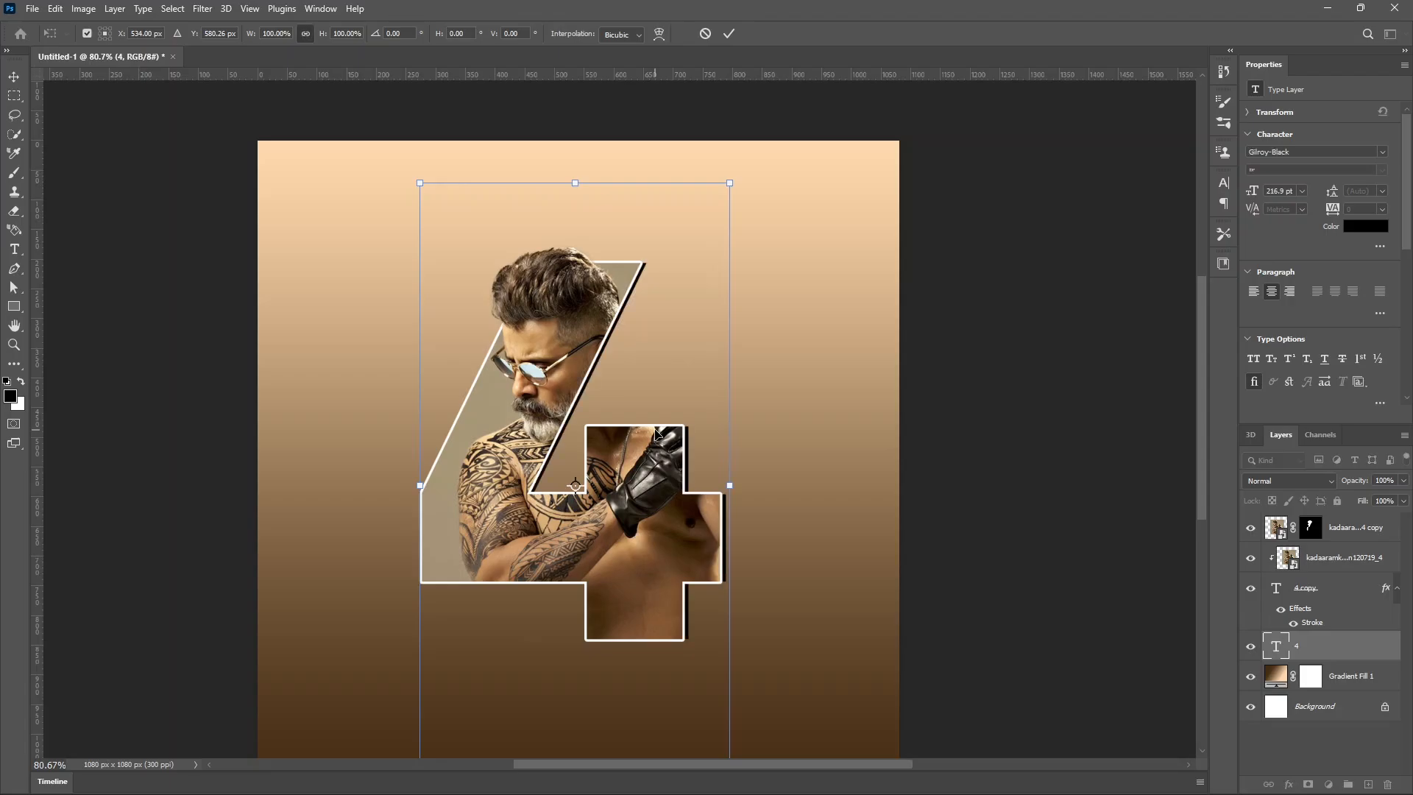
pyautogui.hotkey('shift', 'Down')
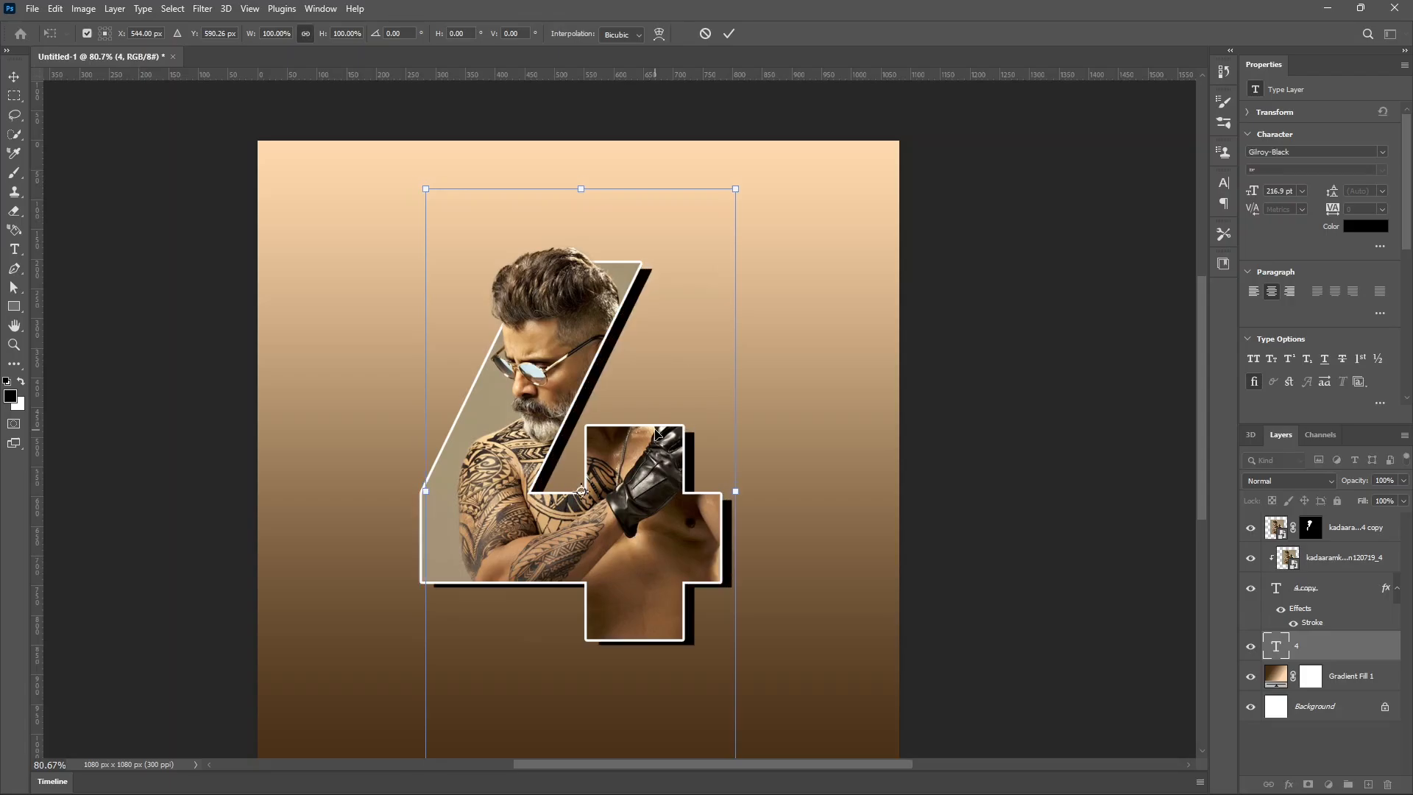
pyautogui.hotkey('shift', 'Down')
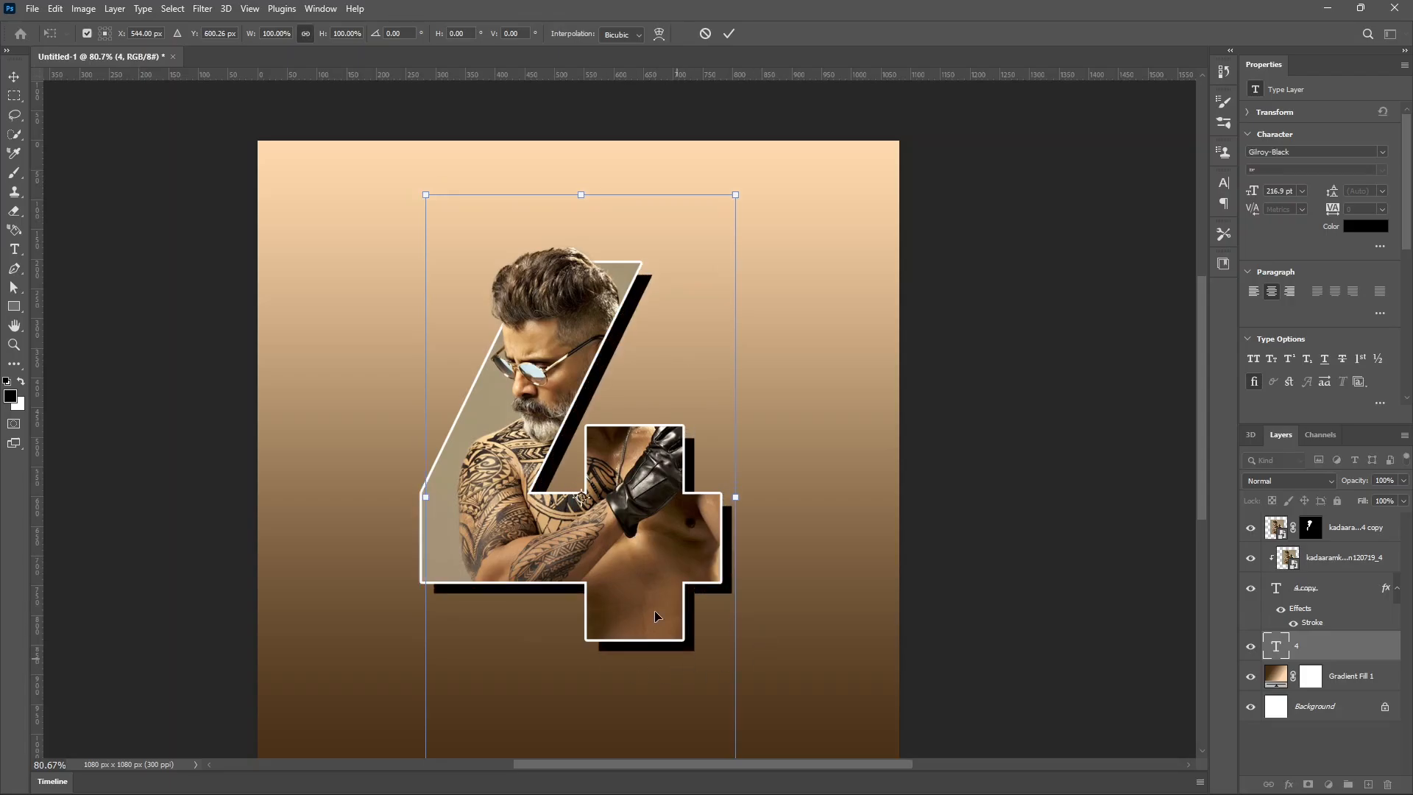
pyautogui.press('Return')
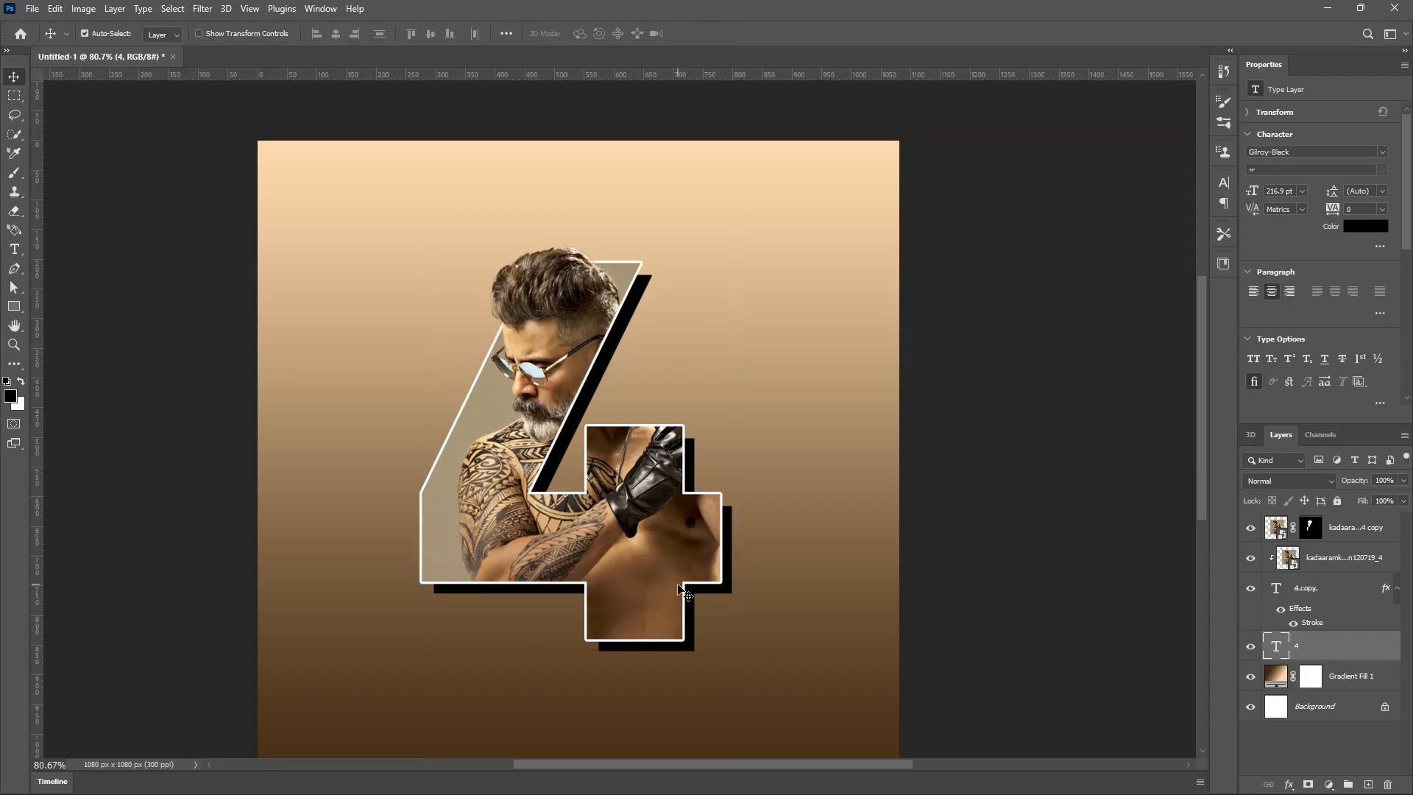
# Convert the black 4 text layer to a smart object and apply a Gaussian Blur with a 7.6 pixel radius
pyautogui.click(202, 8)
pyautogui.moveTo(230, 202)
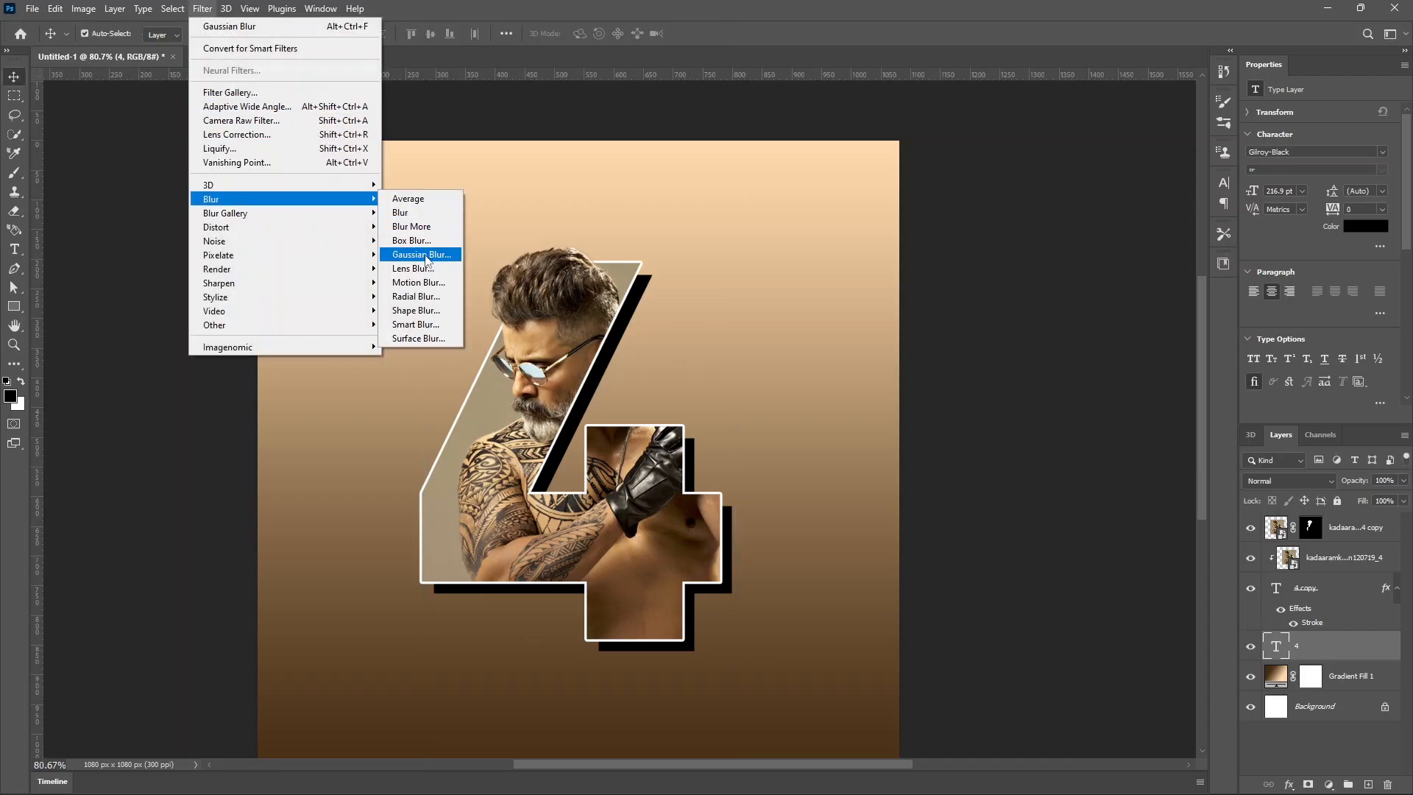
pyautogui.click(429, 256)
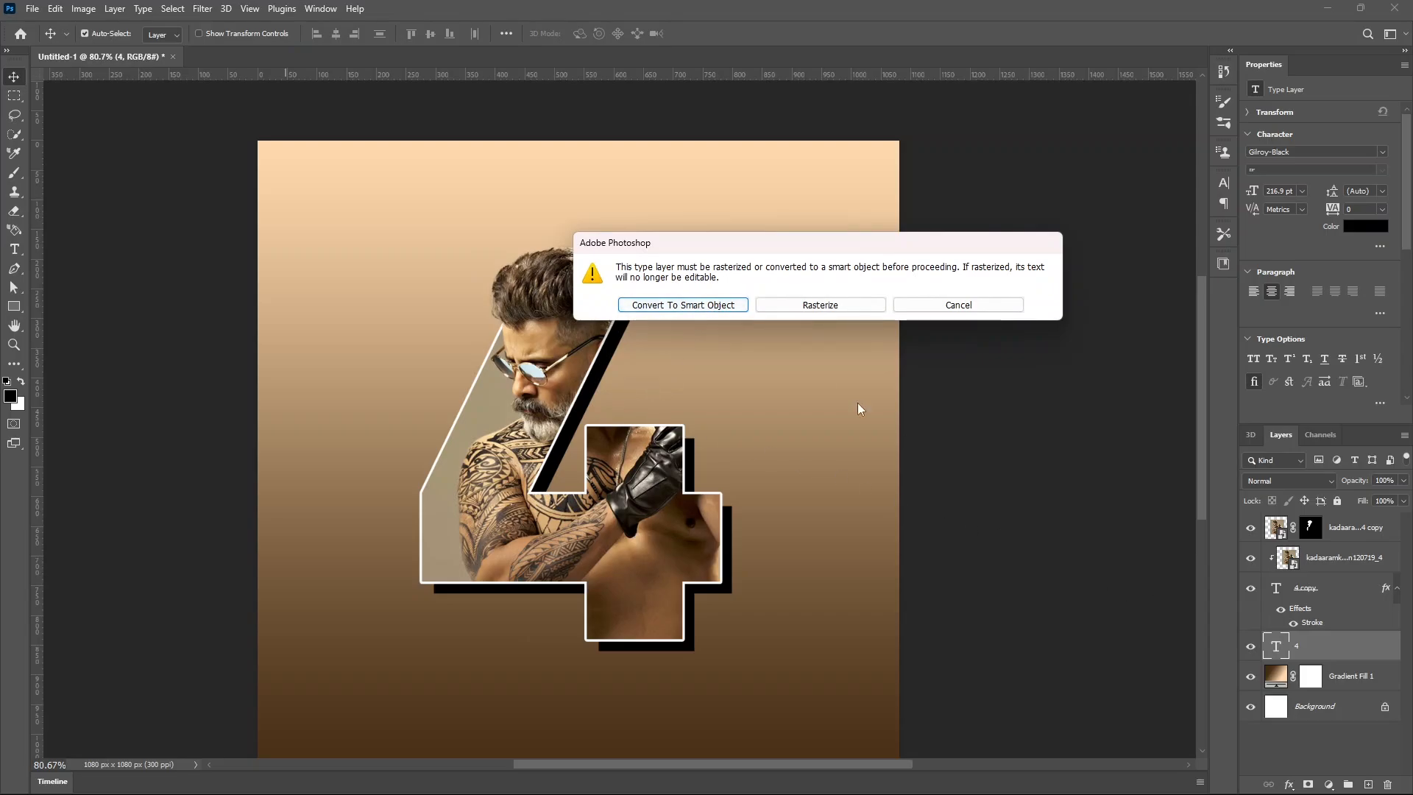
pyautogui.click(684, 305)
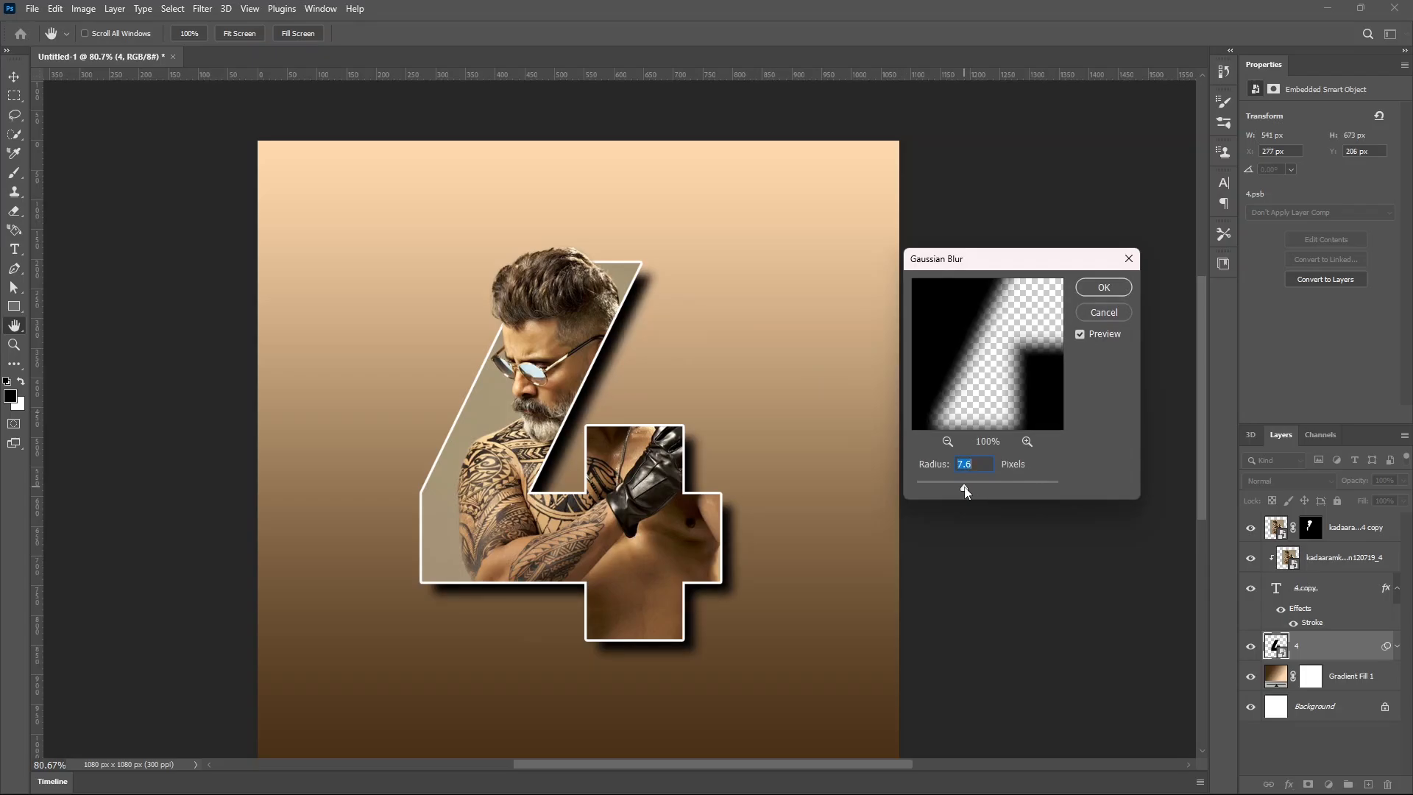
pyautogui.moveTo(970, 491); pyautogui.dragTo(965, 490)
pyautogui.click(1104, 288)
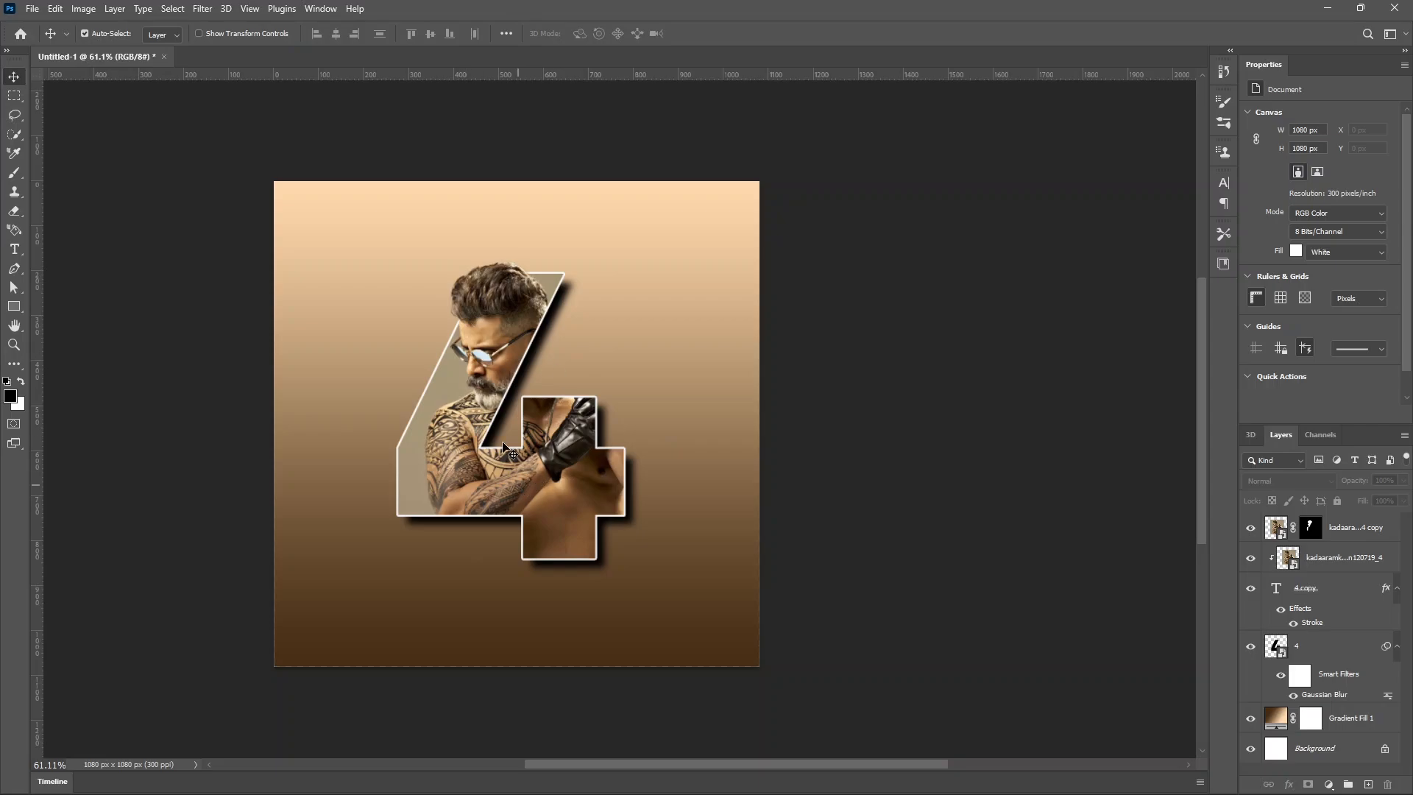
# Group all layers from the masked photo copy down to the blurred black 4
pyautogui.click(548, 449)
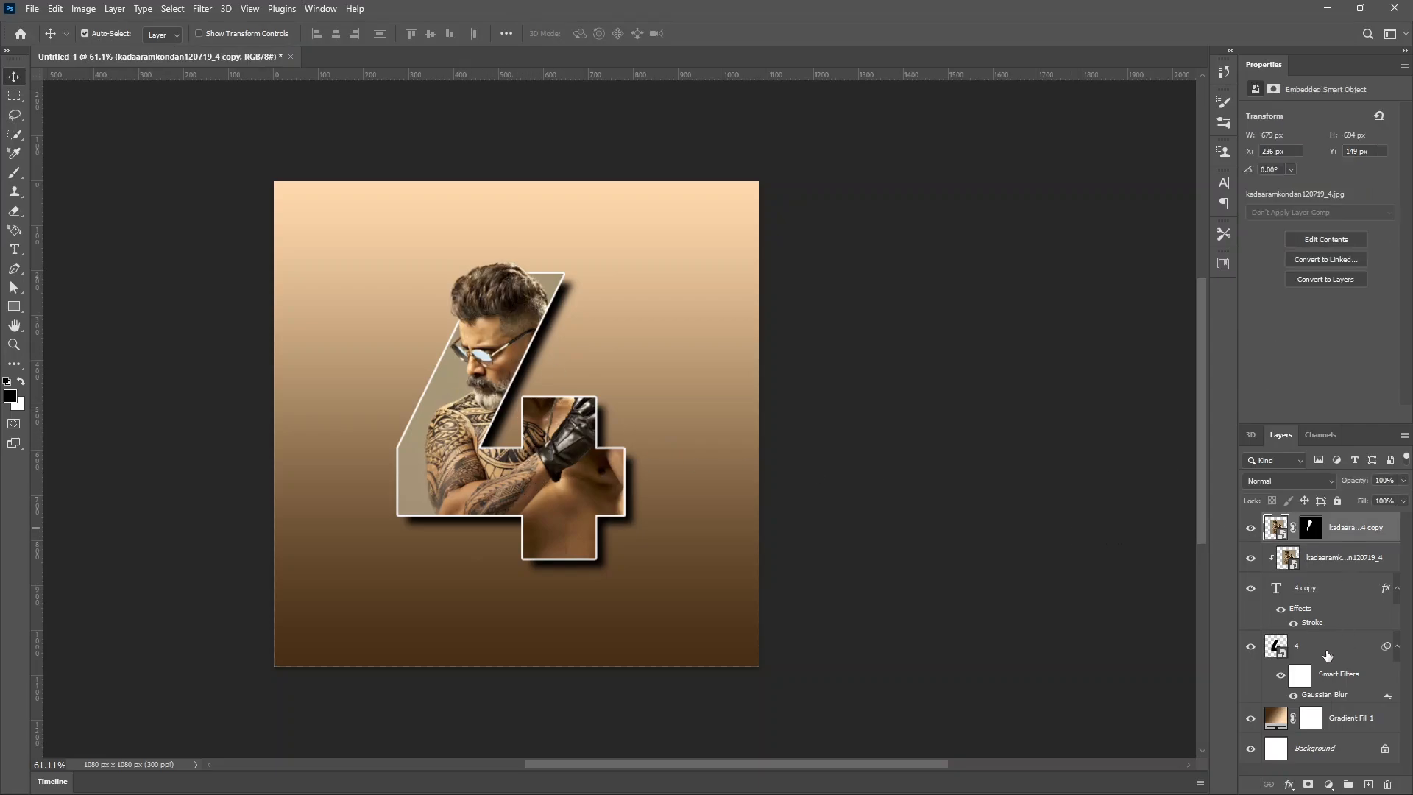
pyautogui.keyDown('shift'); pyautogui.click(1319, 657); pyautogui.keyUp('shift')
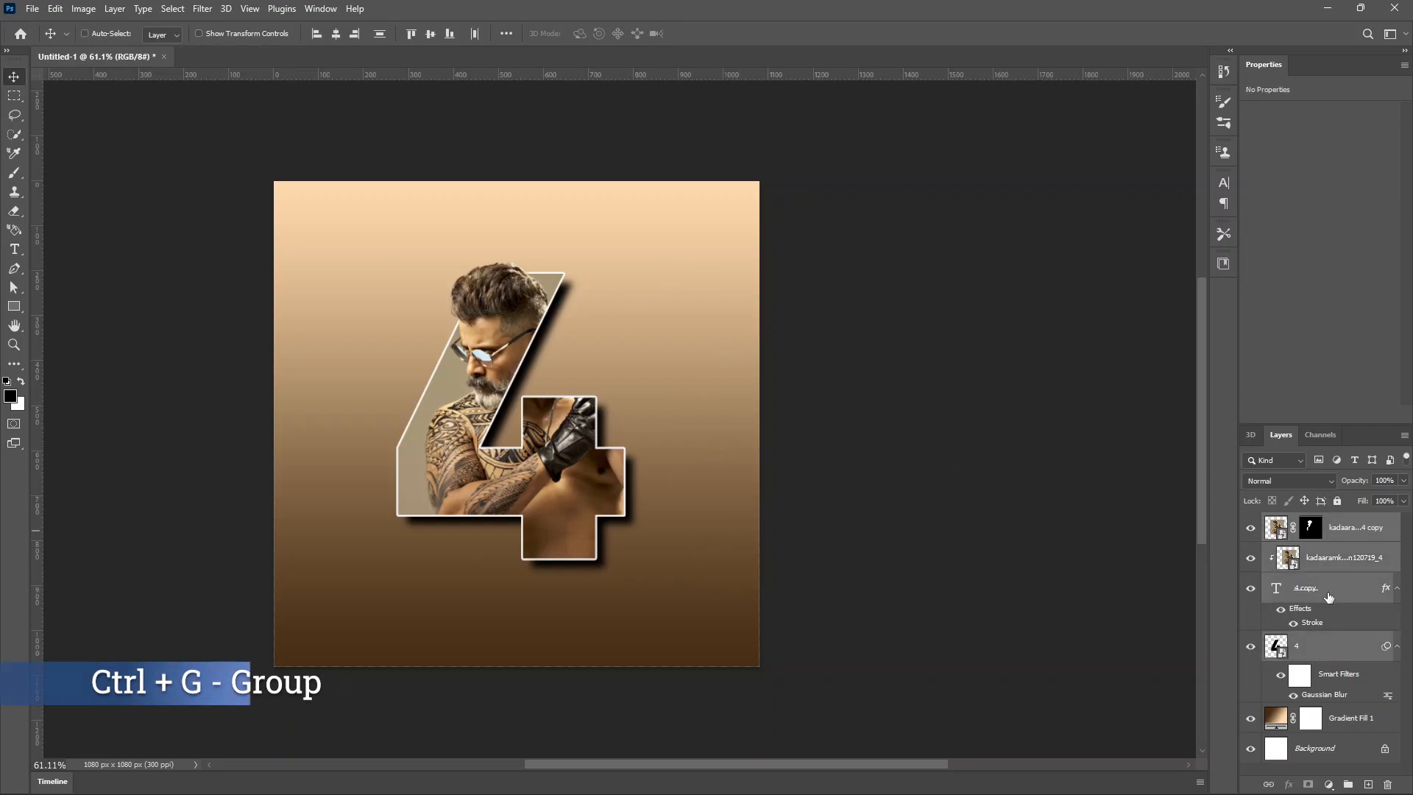
pyautogui.hotkey('ctrl', 'g')
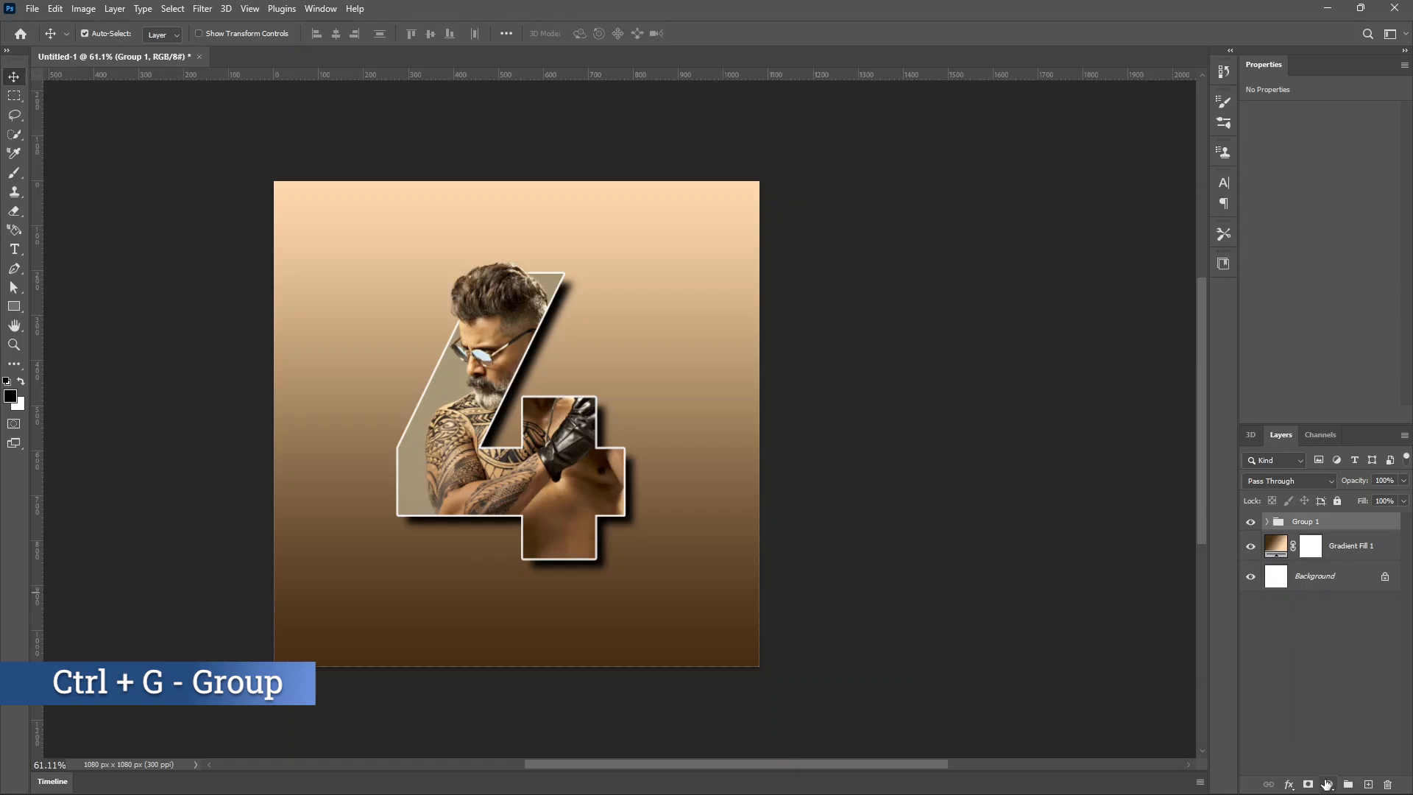
# Add a Gradient Map adjustment above the group using the orange-to-coral preset from the Oranges set
pyautogui.click(1327, 785)
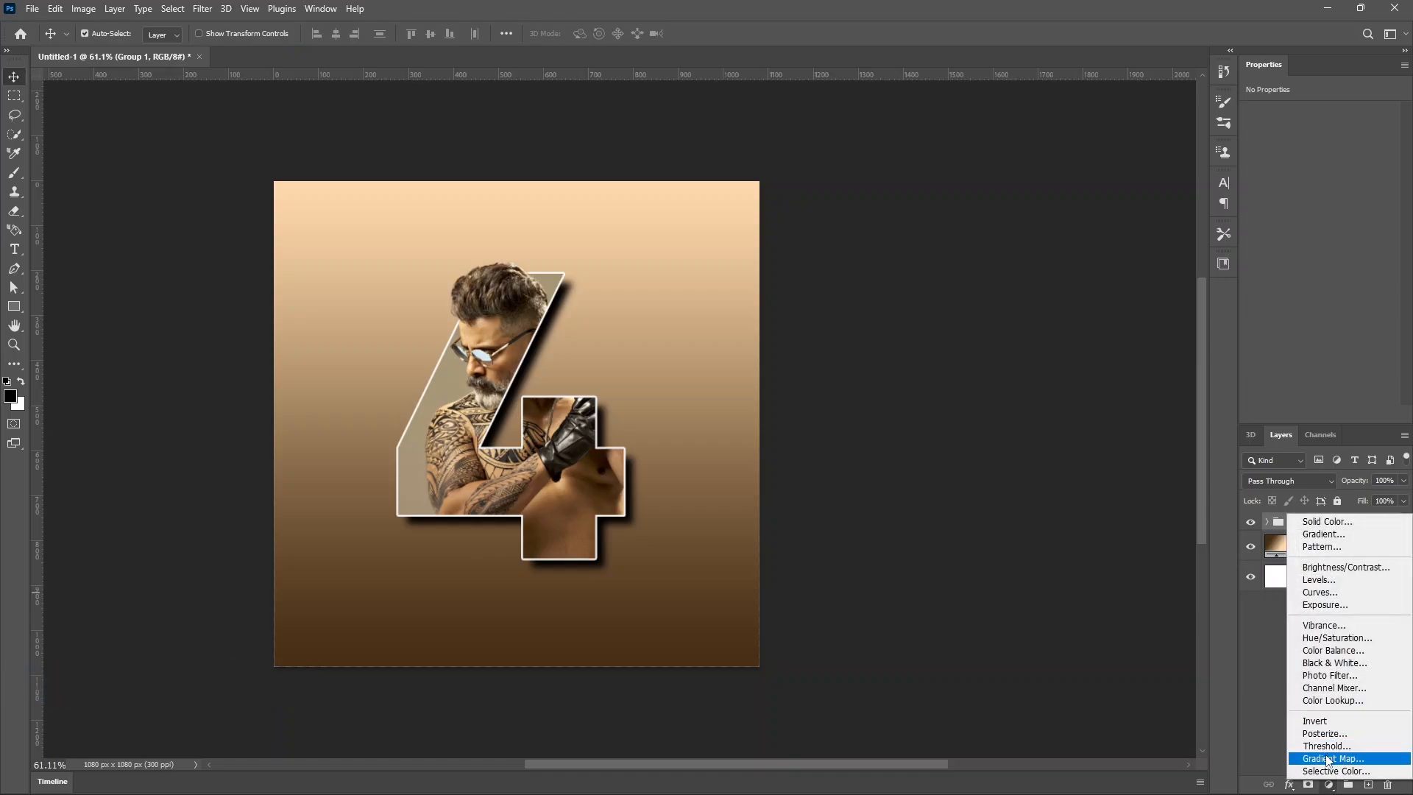
pyautogui.click(1328, 759)
pyautogui.click(1388, 121)
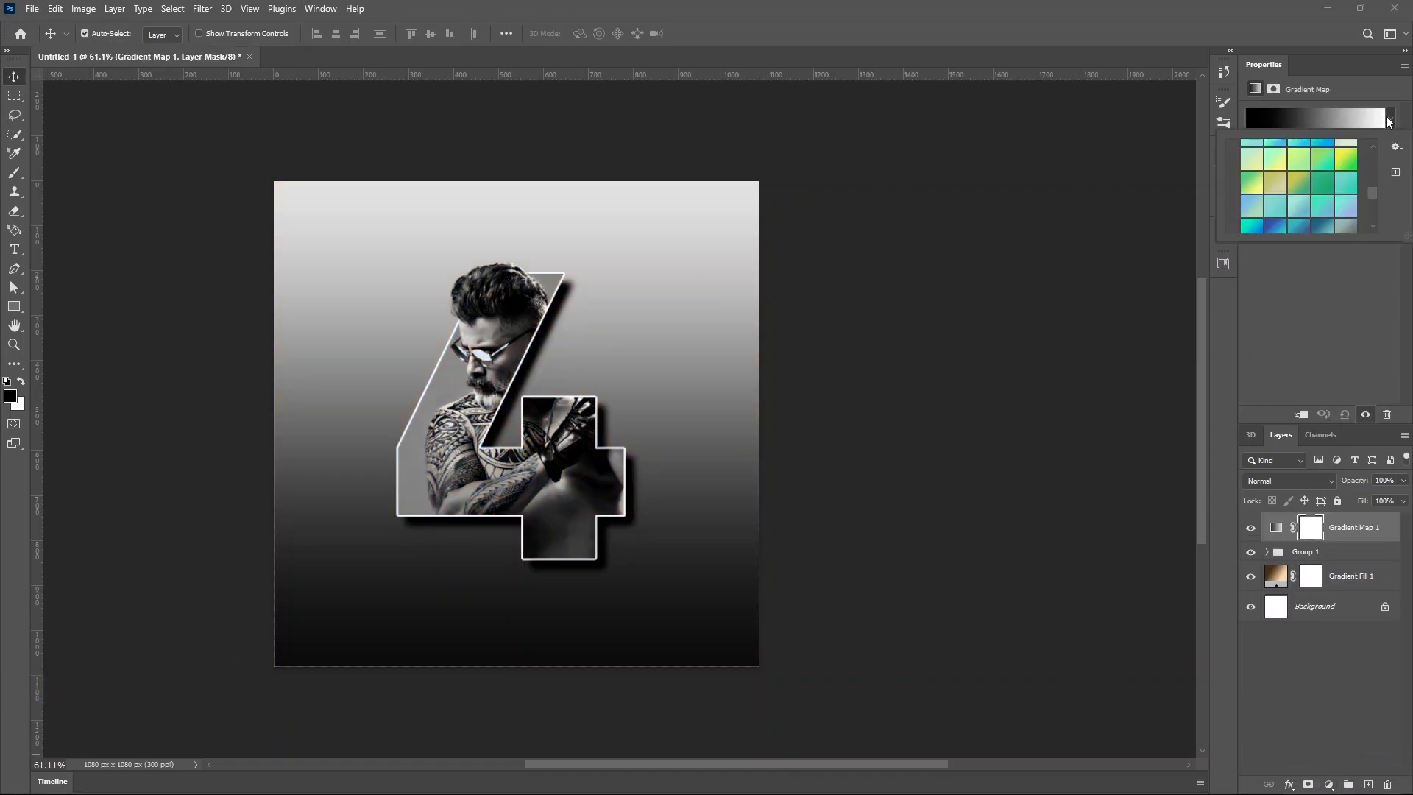
pyautogui.scroll(5, 1266, 214)
pyautogui.click(1242, 196)
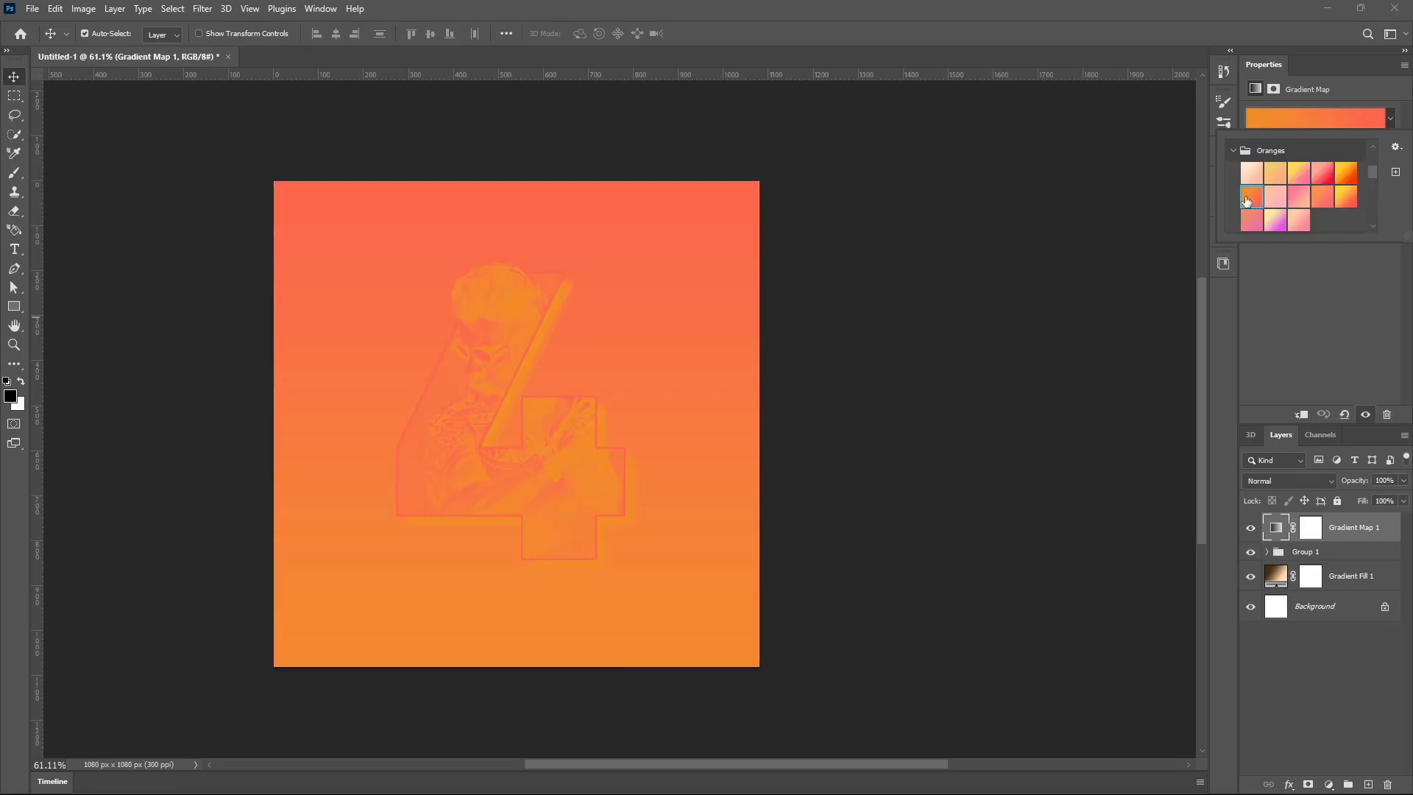
pyautogui.click(1388, 119)
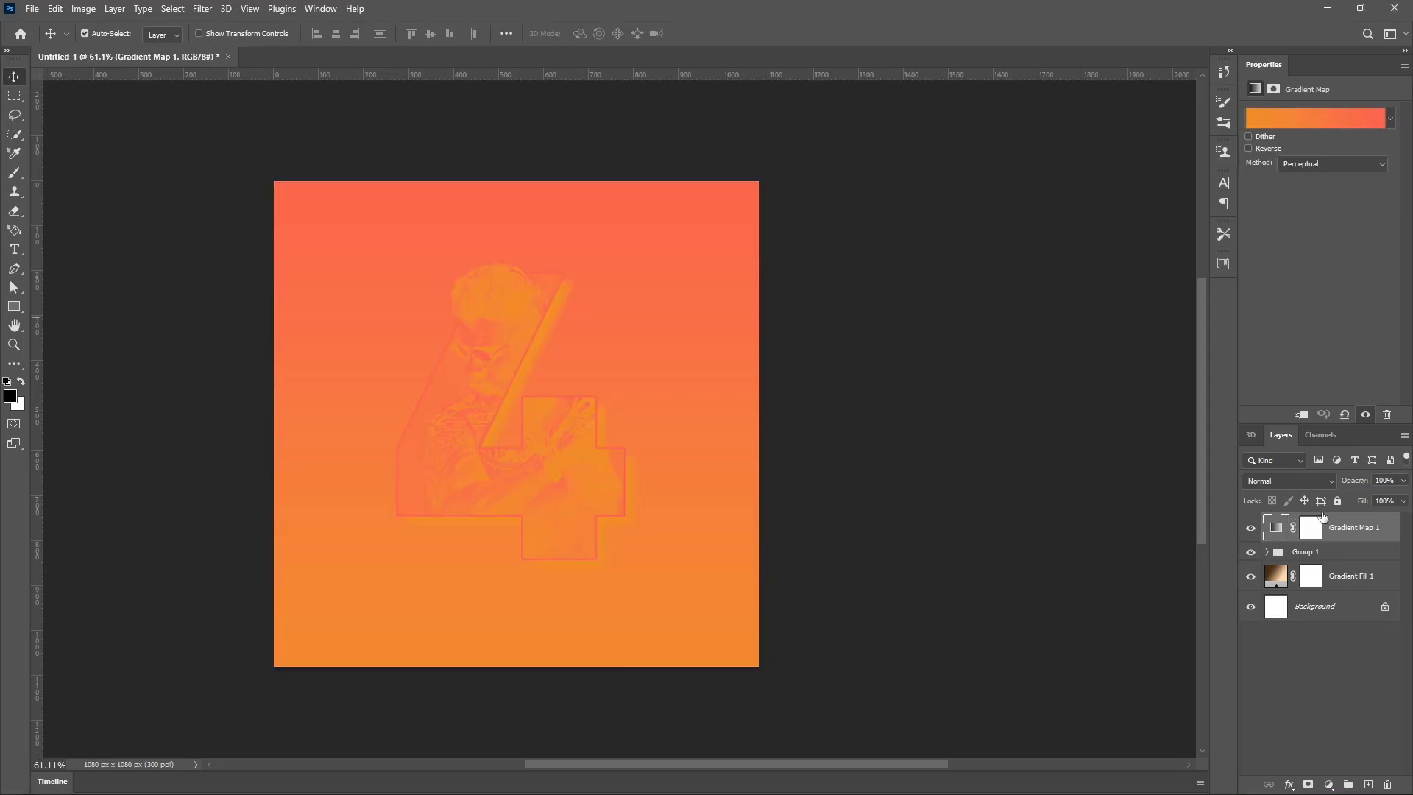
# Set the Gradient Map layer to Soft Light blending at 29% opacity
pyautogui.click(1272, 483)
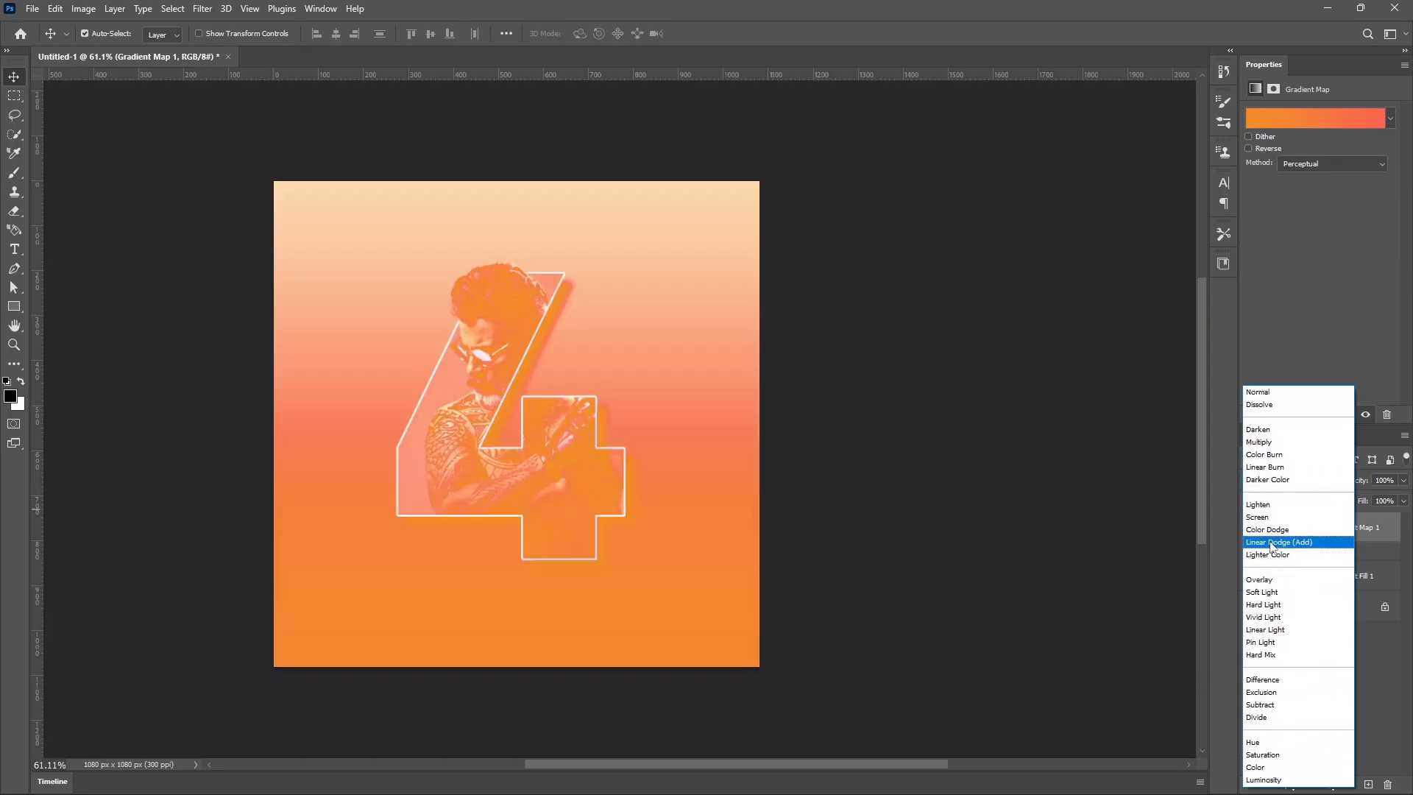
pyautogui.click(1264, 593)
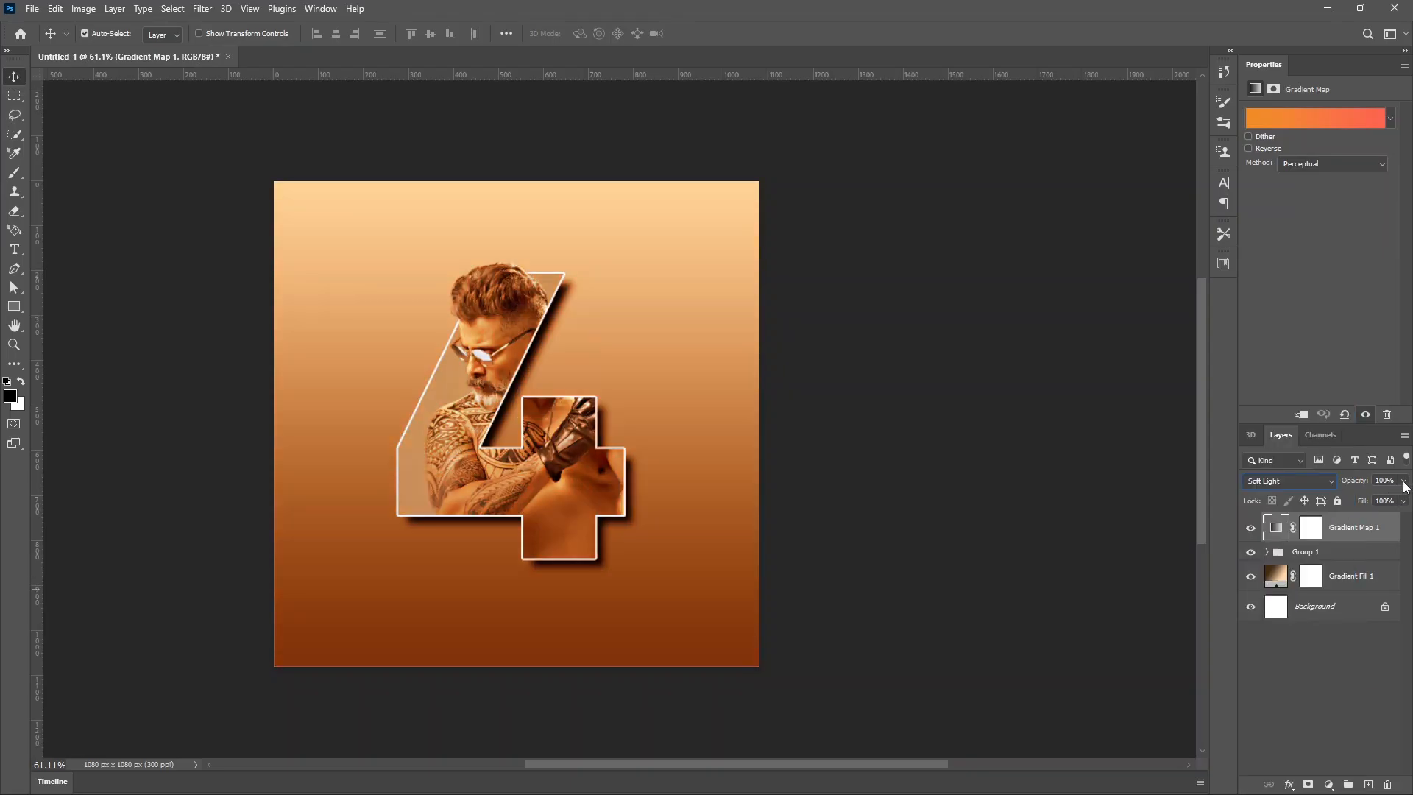
pyautogui.click(1404, 480)
pyautogui.moveTo(1389, 505); pyautogui.dragTo(1354, 500)
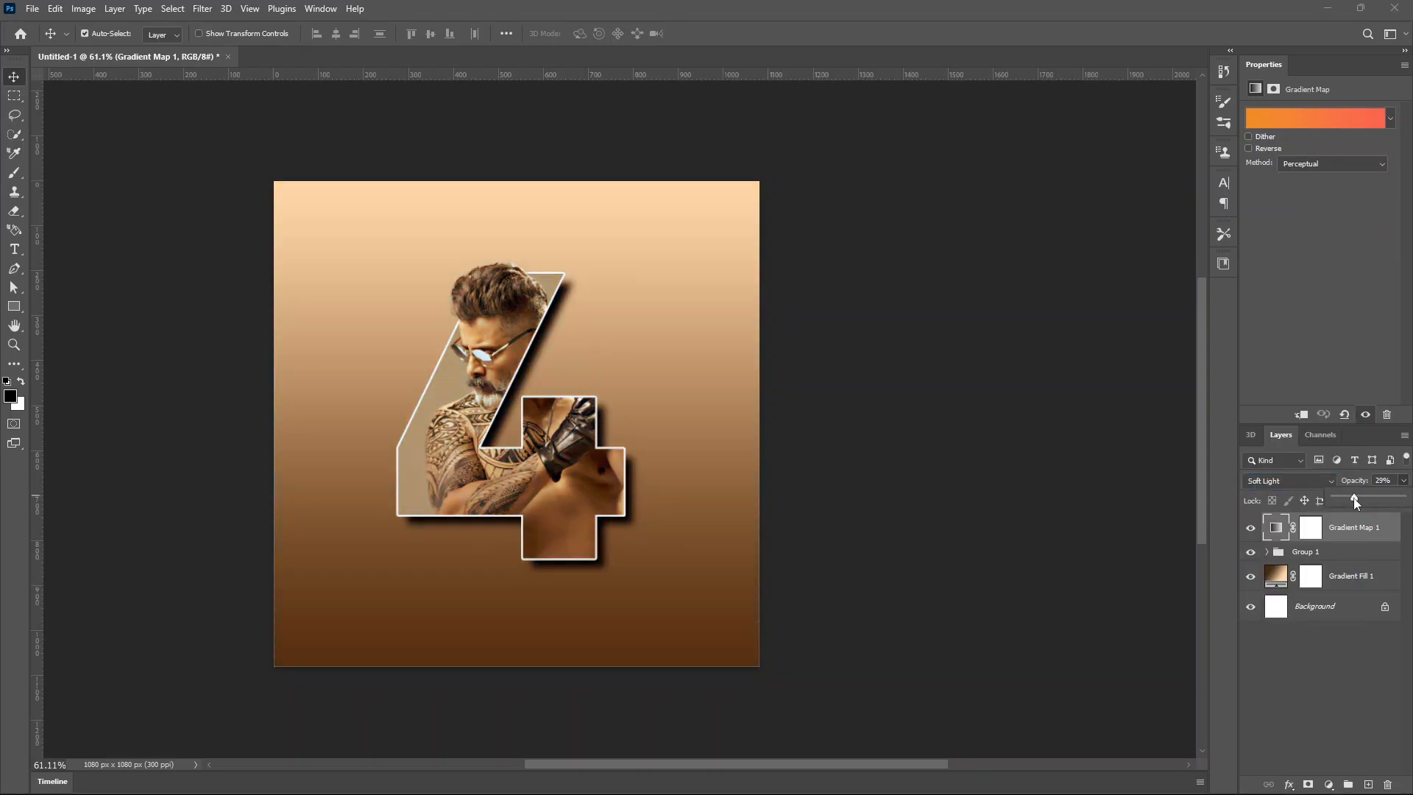
# Clip the Gradient Map layer to the group below so it does not tint the background
pyautogui.click(1341, 539)
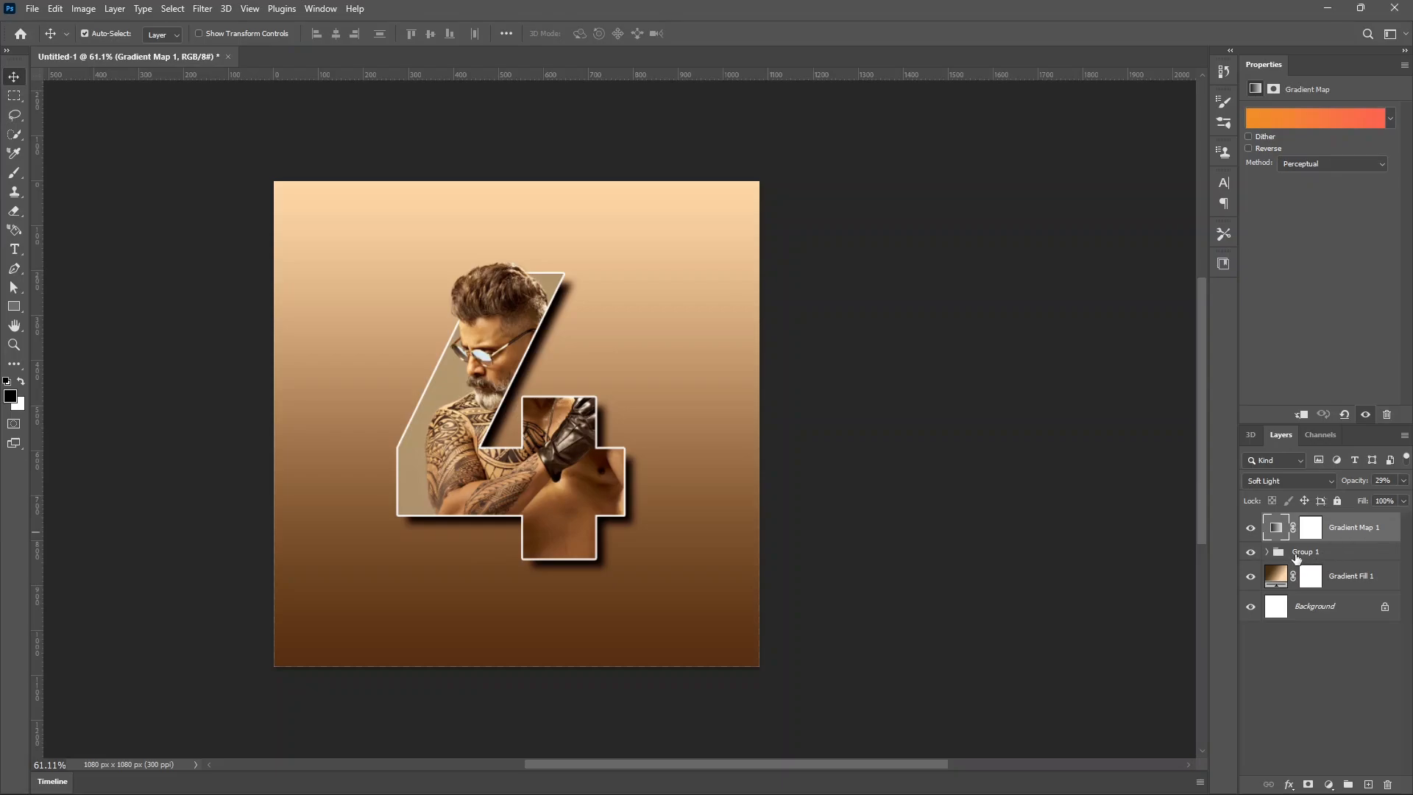
pyautogui.rightClick(1345, 529)
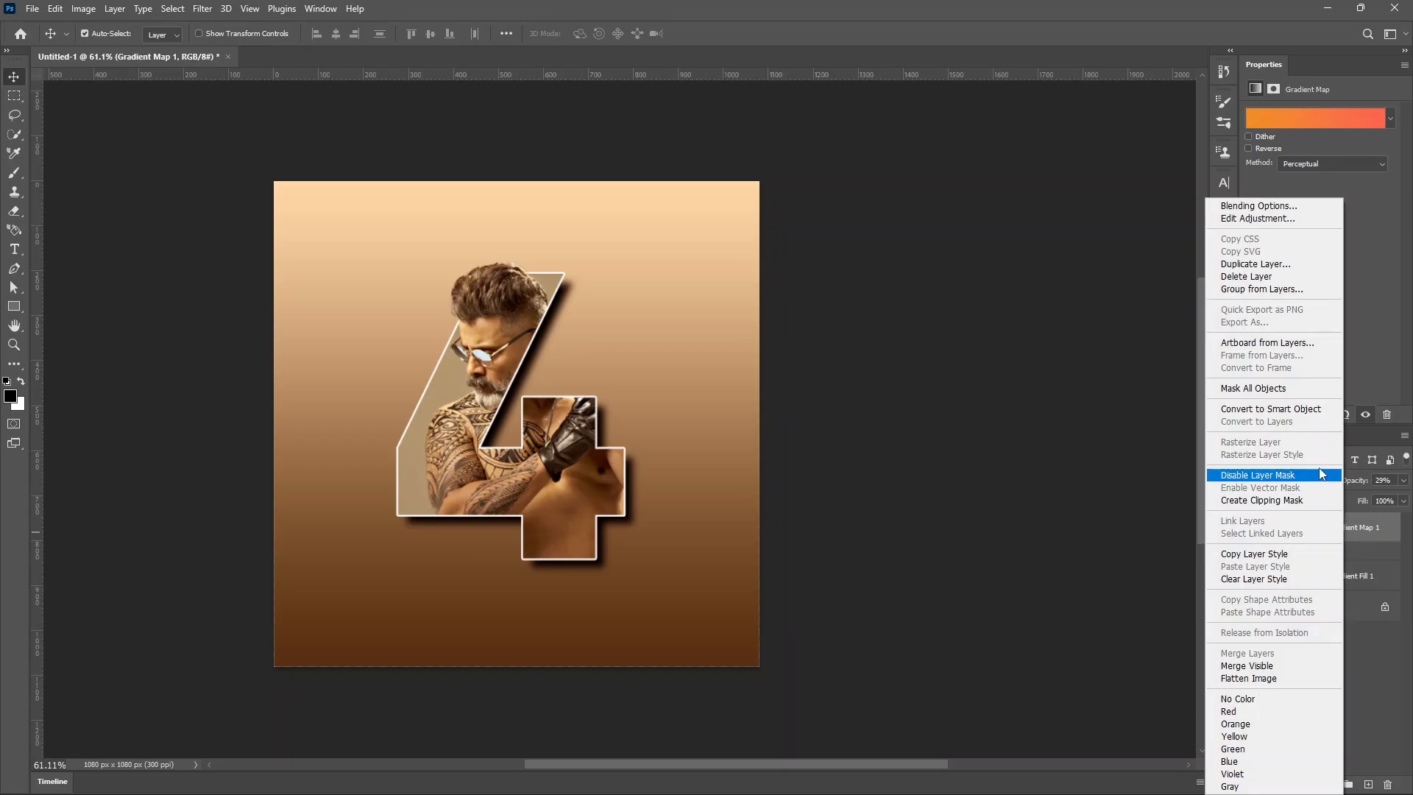
pyautogui.click(1281, 501)
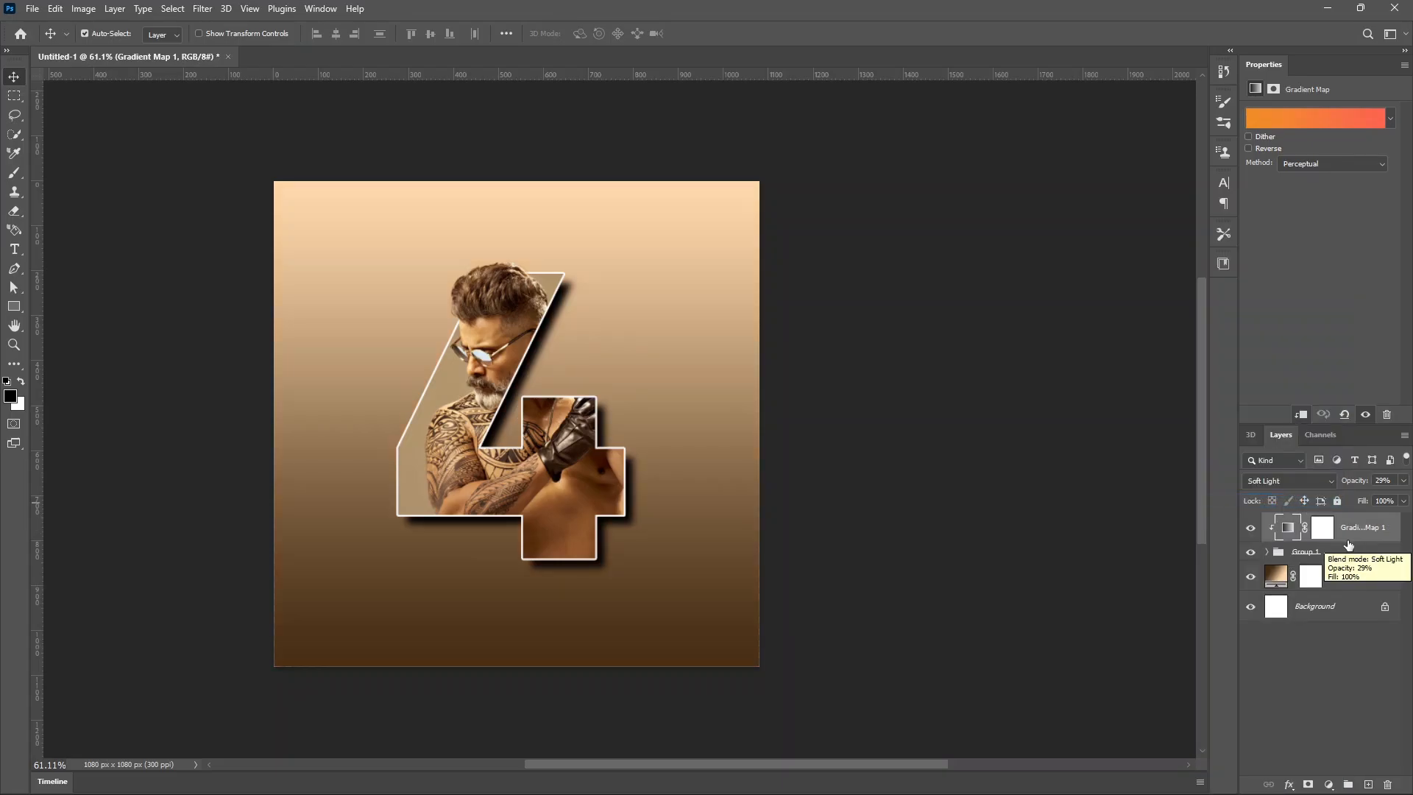
# Add a Levels adjustment clipped to the group, raising the black point, lightening the midtones and lowering the white point for more contrast
pyautogui.click(1329, 784)
pyautogui.click(1334, 582)
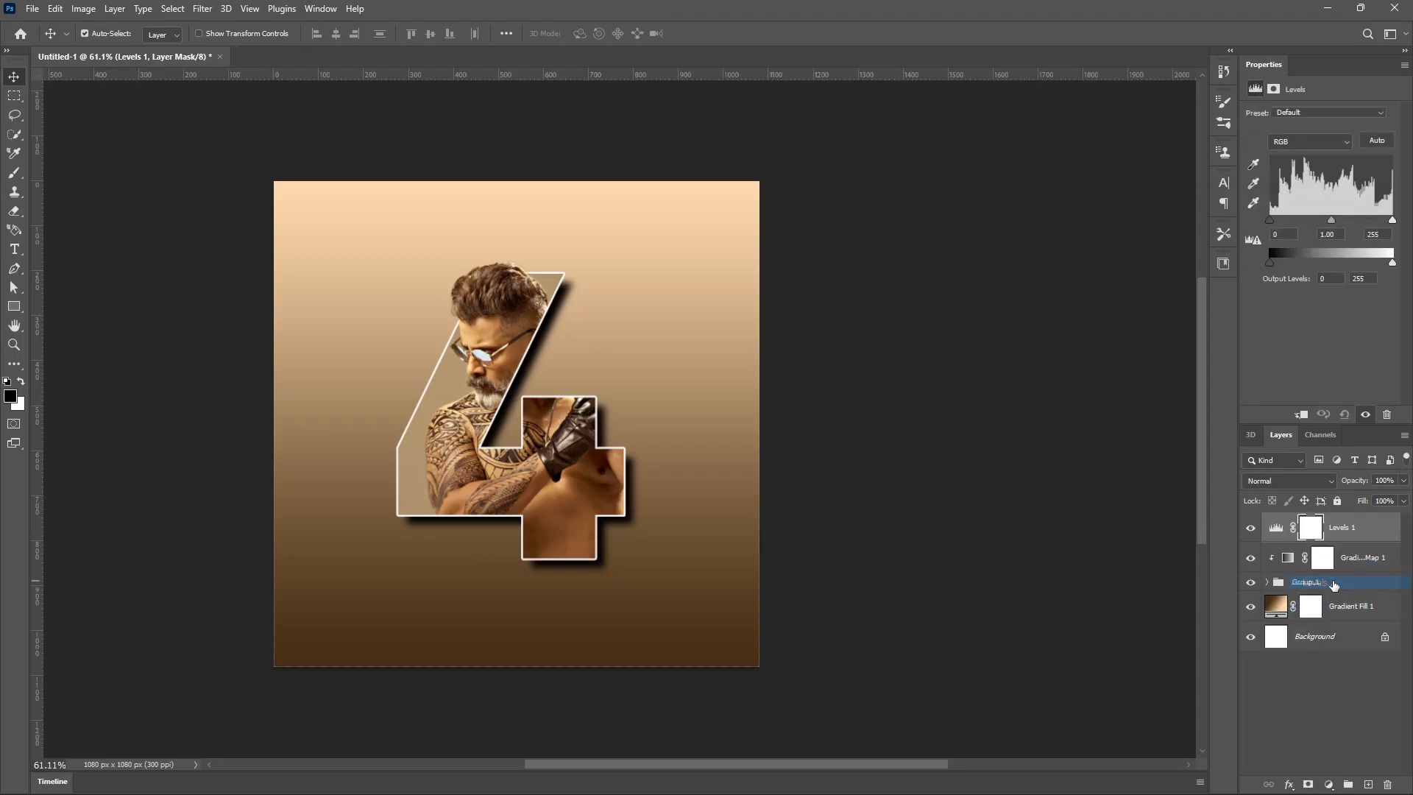
pyautogui.rightClick(1339, 543)
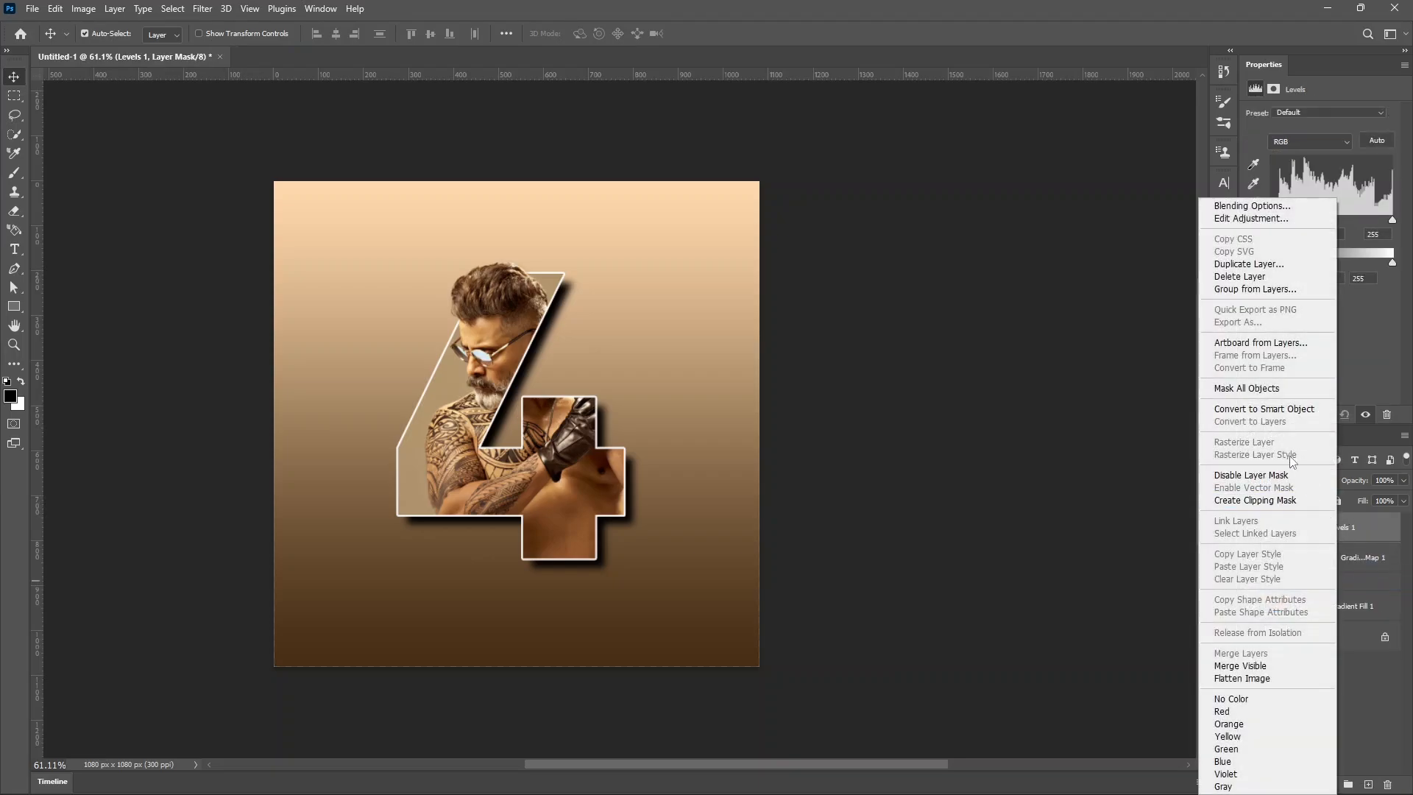
pyautogui.click(1281, 501)
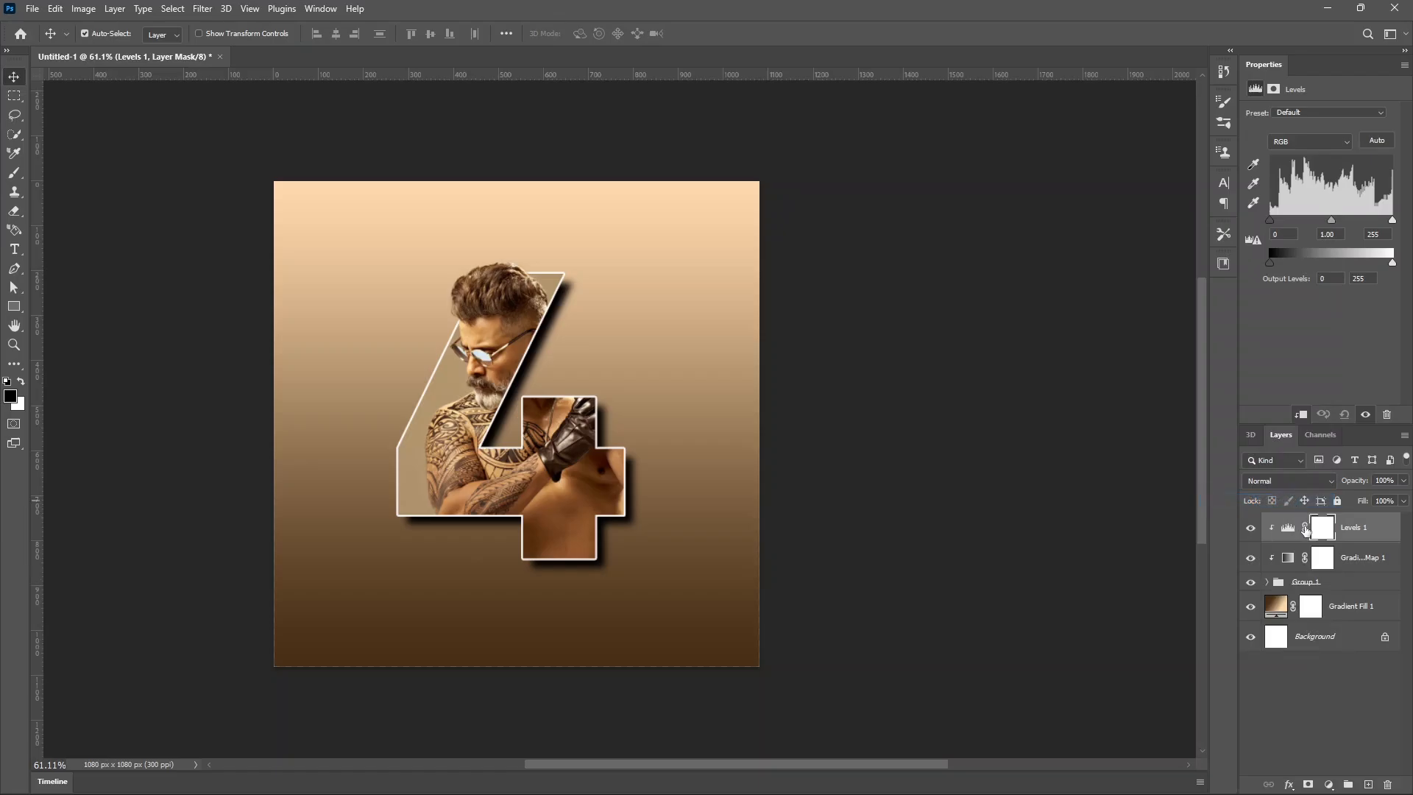
pyautogui.moveTo(1391, 220)
pyautogui.mouseDown()
pyautogui.moveTo(1369, 220)
pyautogui.moveTo(1388, 220)
pyautogui.mouseUp()
pyautogui.moveTo(1329, 220); pyautogui.dragTo(1275, 220)
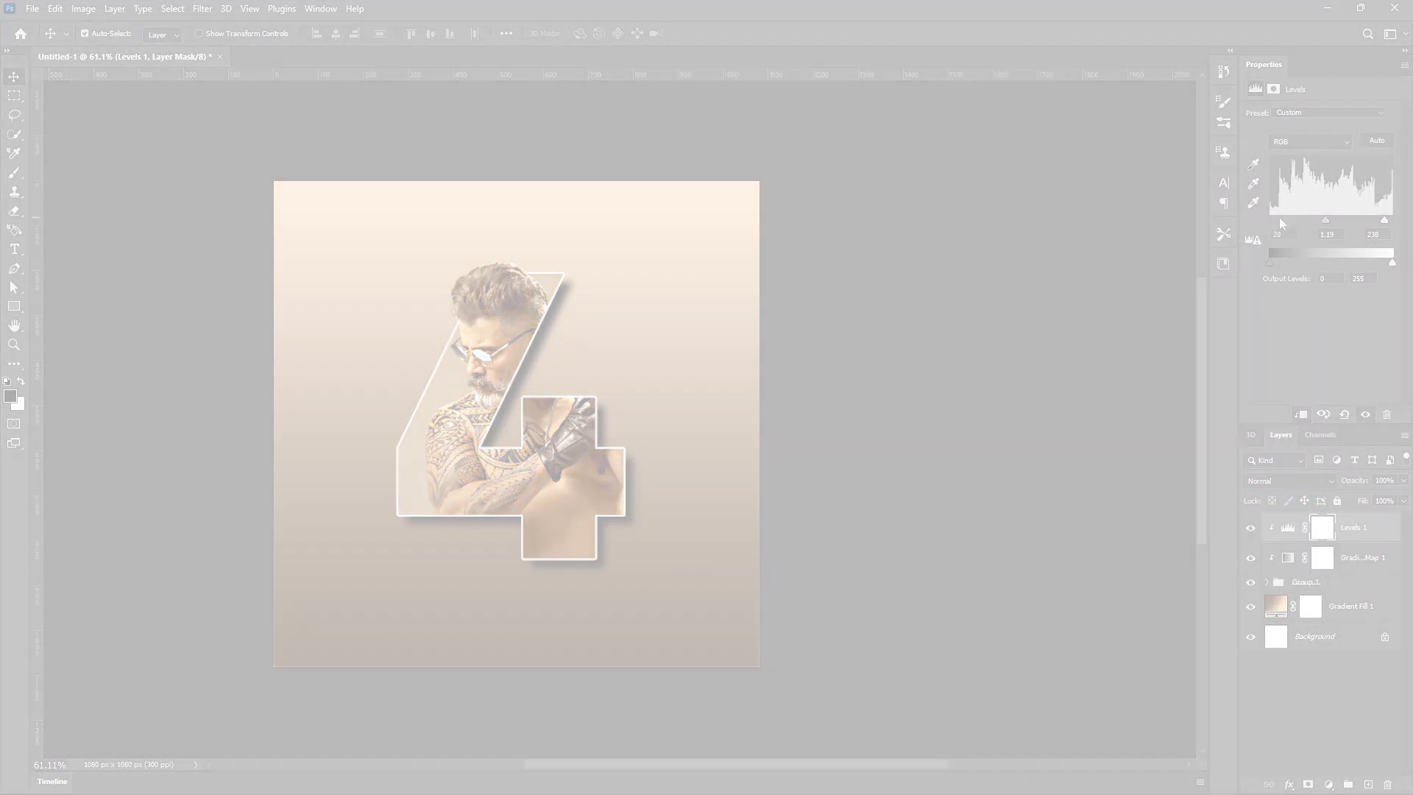